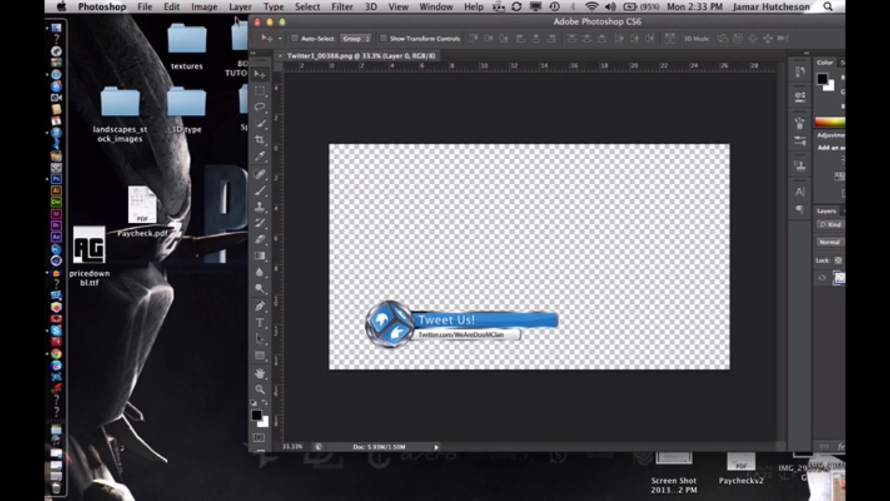
pyautogui.moveTo(323, 23); pyautogui.dragTo(193, 15)
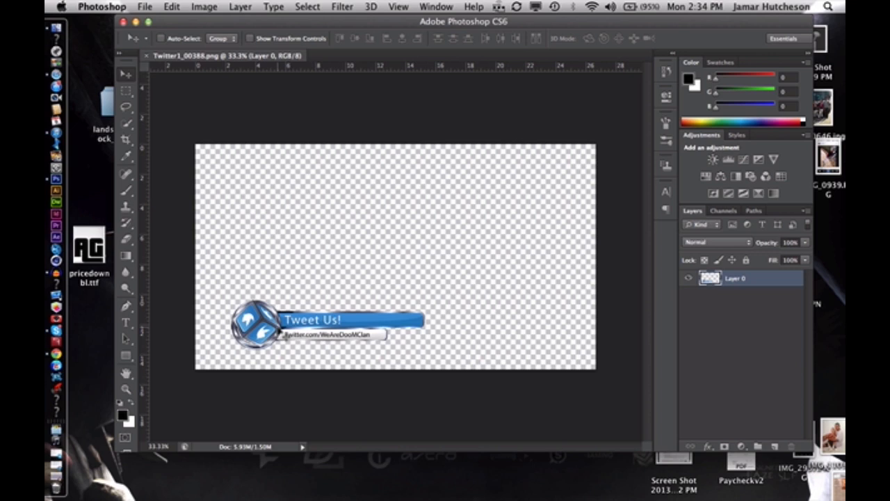
pyautogui.click(78, 139)
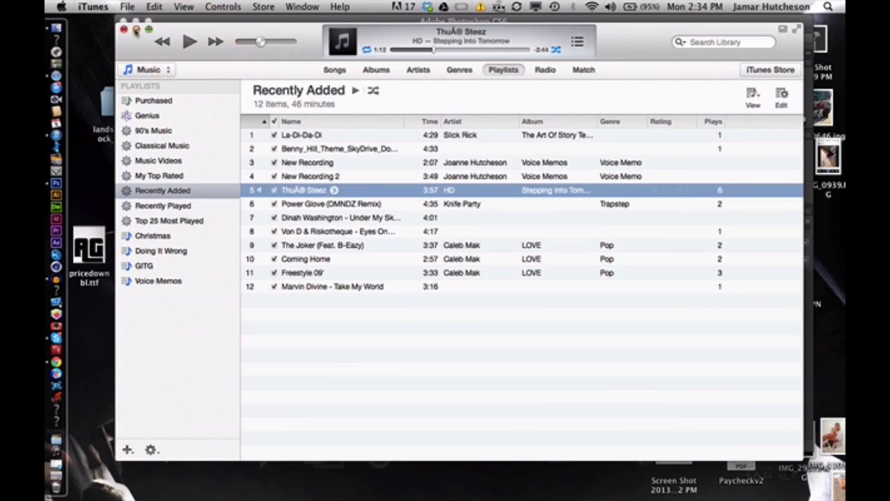
pyautogui.click(135, 30)
pyautogui.click(181, 203)
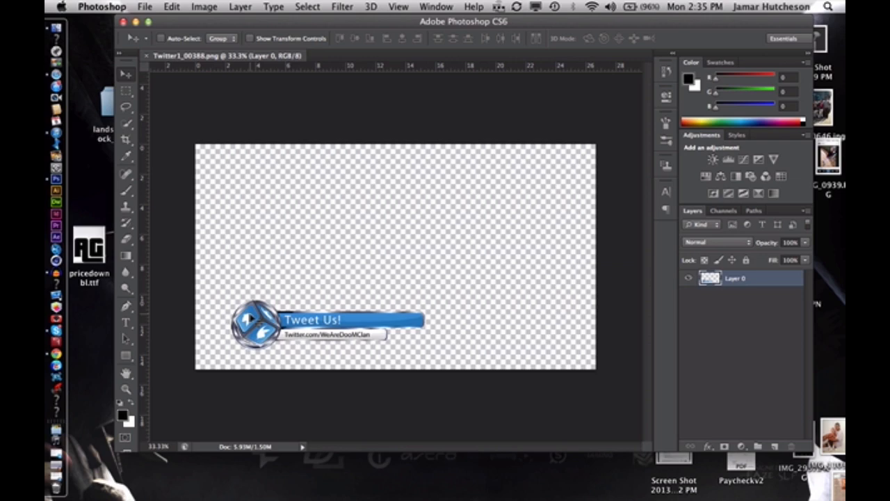
# Examine the Tweet Us! banner up close, including its Twitter cube emblem and the two text bars
pyautogui.press('super+equal')
pyautogui.press('super+equal')
pyautogui.press('super+equal')
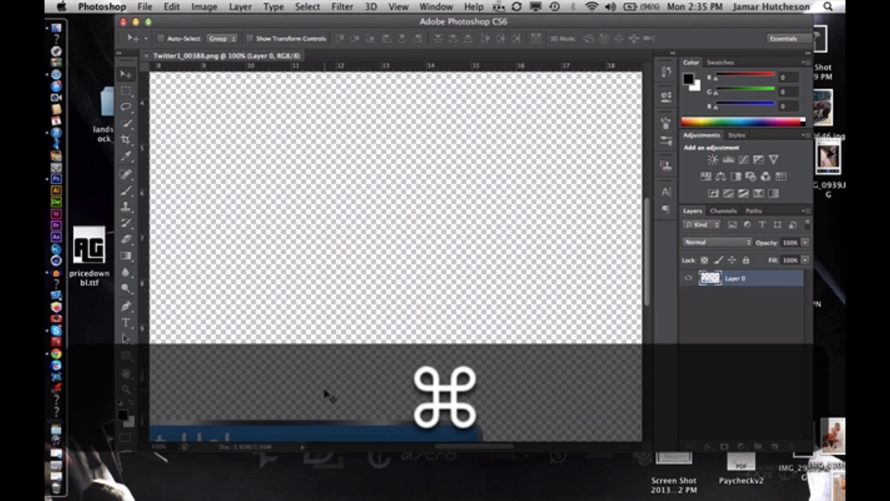
pyautogui.scroll(-7, 325, 395)
pyautogui.hscroll(-8, 326, 395)
pyautogui.press('super+minus')
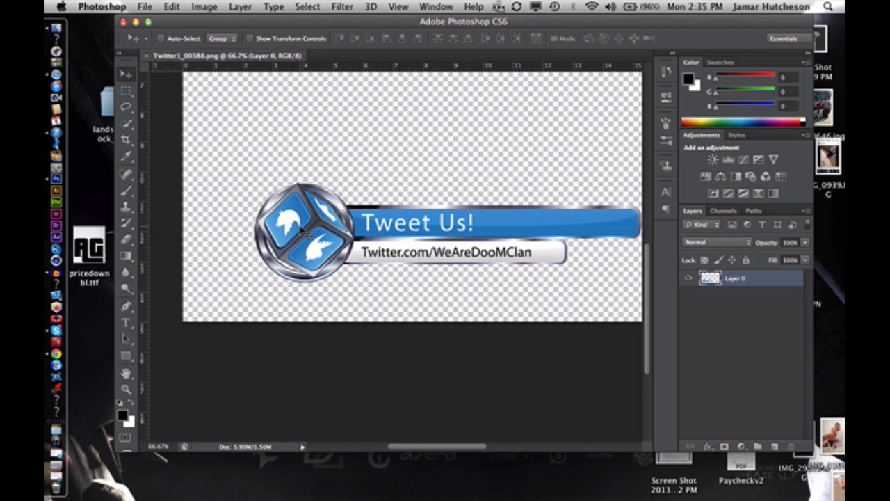
pyautogui.press('super+minus')
pyautogui.press('super+minus')
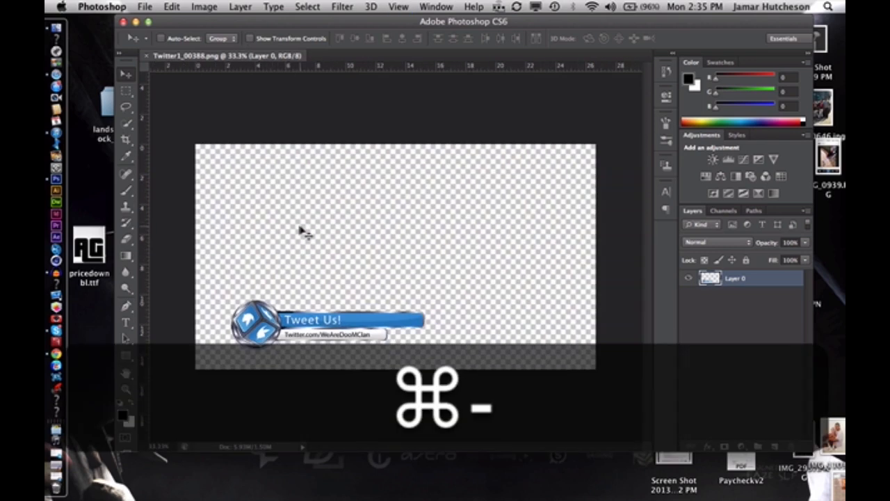
pyautogui.press('super+equal')
pyautogui.press('super+equal')
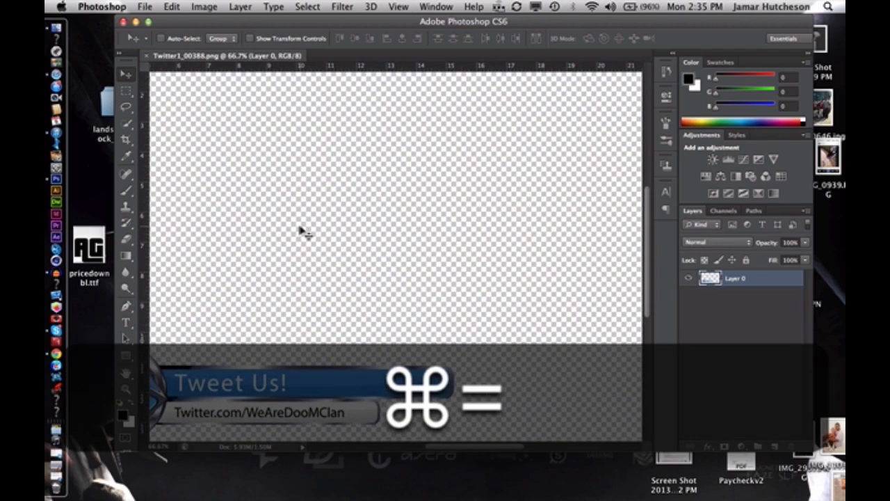
pyautogui.scroll(-3, 300, 227)
pyautogui.hscroll(-4, 300, 226)
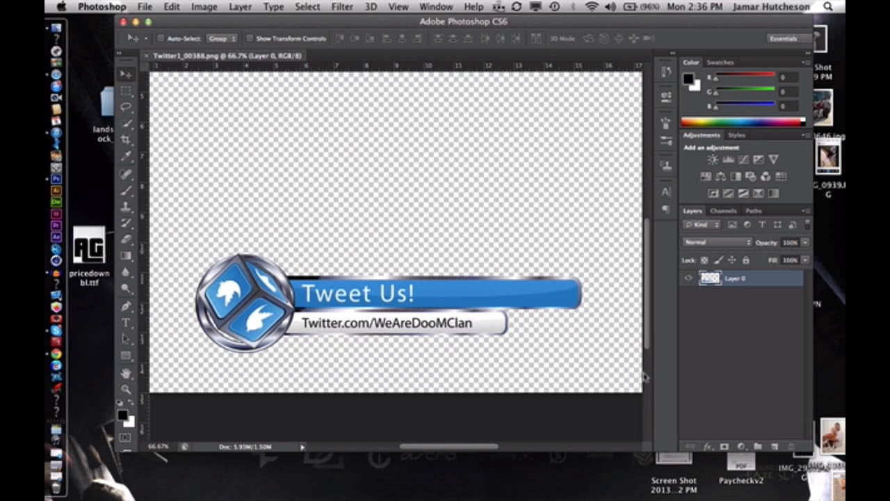
# Add a new layer and draw a black rounded rectangle about 793 by 73 px with a 10 px radius above the banner
pyautogui.click(776, 446)
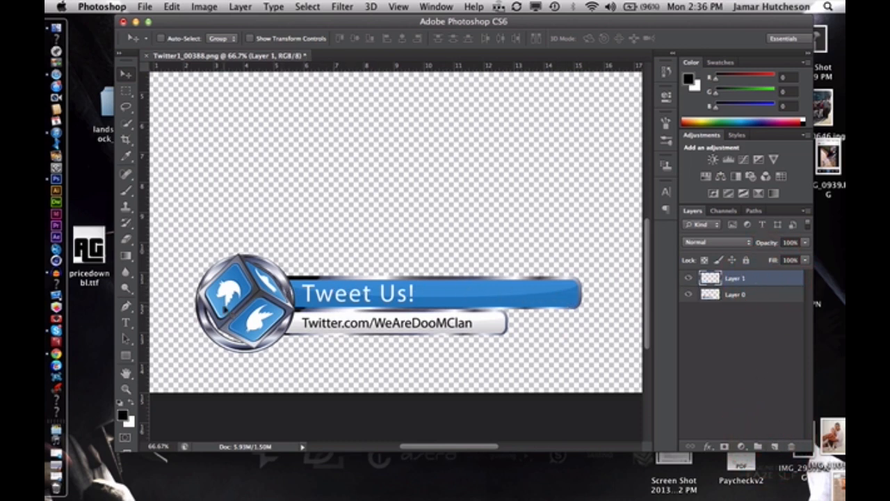
pyautogui.click(126, 355)
pyautogui.click(126, 355)
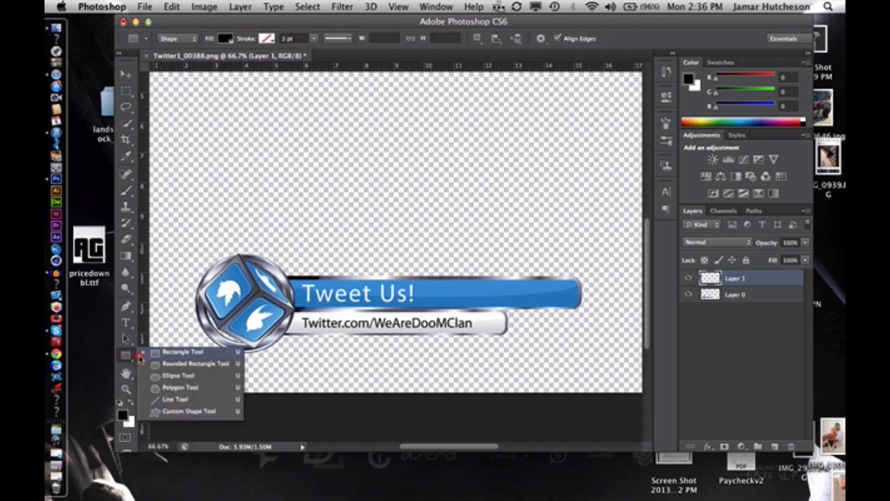
pyautogui.click(165, 365)
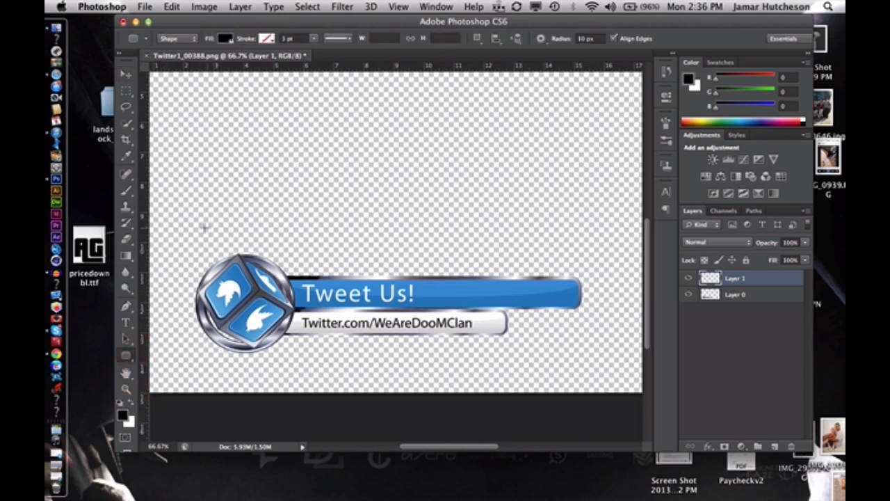
pyautogui.moveTo(200, 230); pyautogui.dragTo(530, 257)
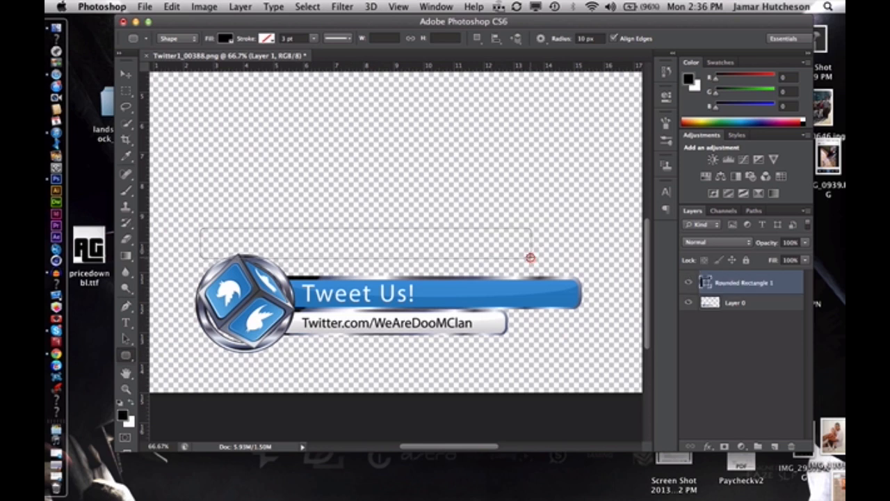
# Move the black rounded rectangle over the blue Tweet Us! bar and nudge it down to line up with the bar
pyautogui.click(126, 74)
pyautogui.moveTo(260, 243); pyautogui.dragTo(309, 293)
pyautogui.press('Down')
pyautogui.press('Down')
pyautogui.press('Down')
pyautogui.press('Down')
pyautogui.press('Down')
pyautogui.press('Down')
pyautogui.press('Down')
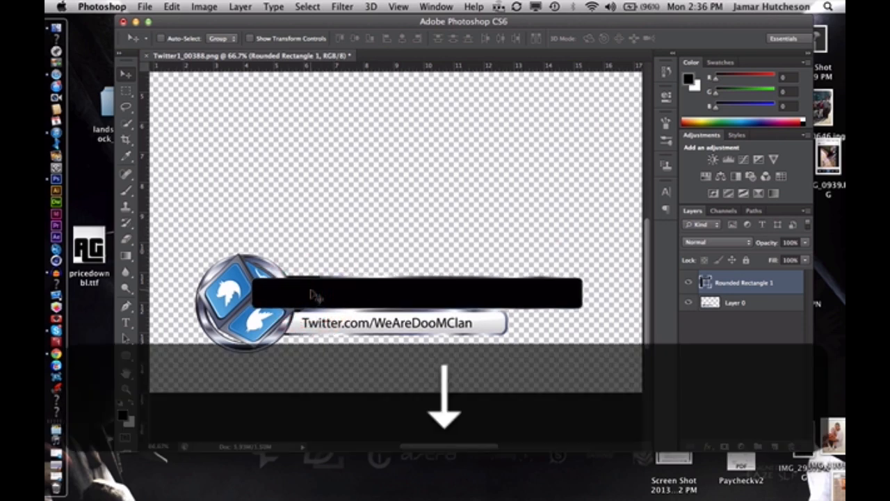
# Scale the black rounded rectangle to about 82% width and 82% height, fitting its end to the blue bar's end
pyautogui.press('super+minus')
pyautogui.press('super+equal')
pyautogui.press('super+equal')
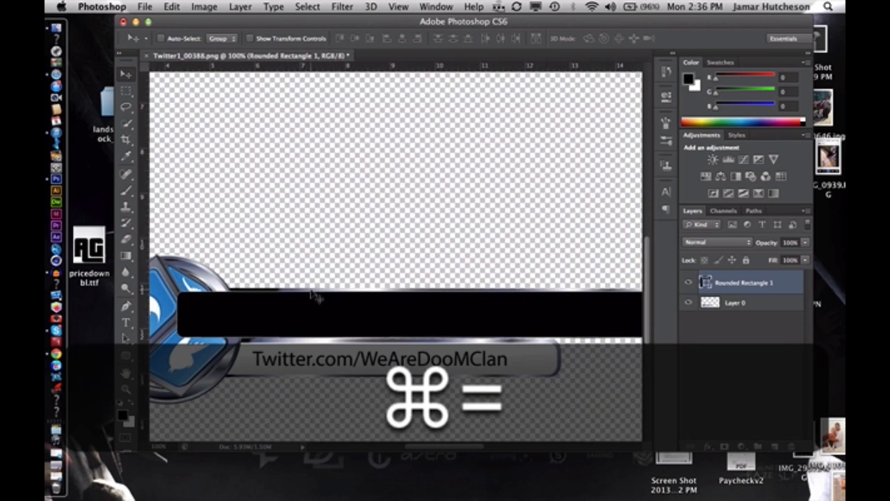
pyautogui.press('super+t')
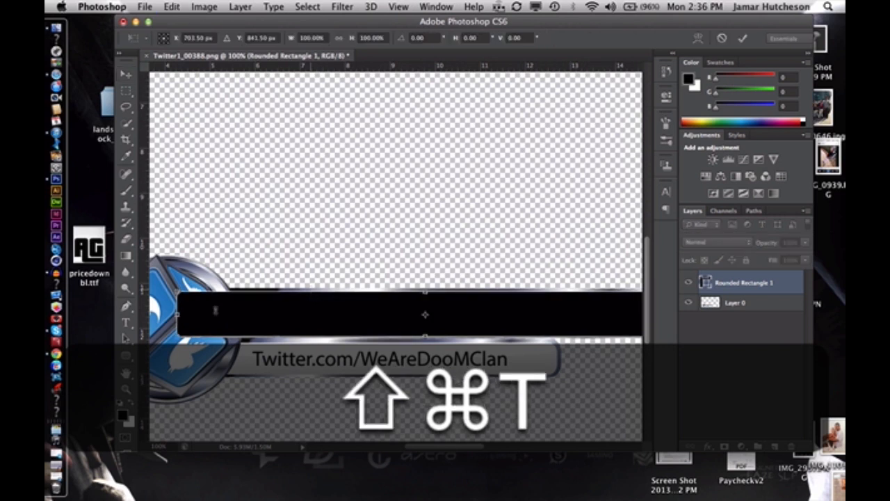
pyautogui.moveTo(178, 337); pyautogui.dragTo(301, 312)
pyautogui.hscroll(5, 248, 313)
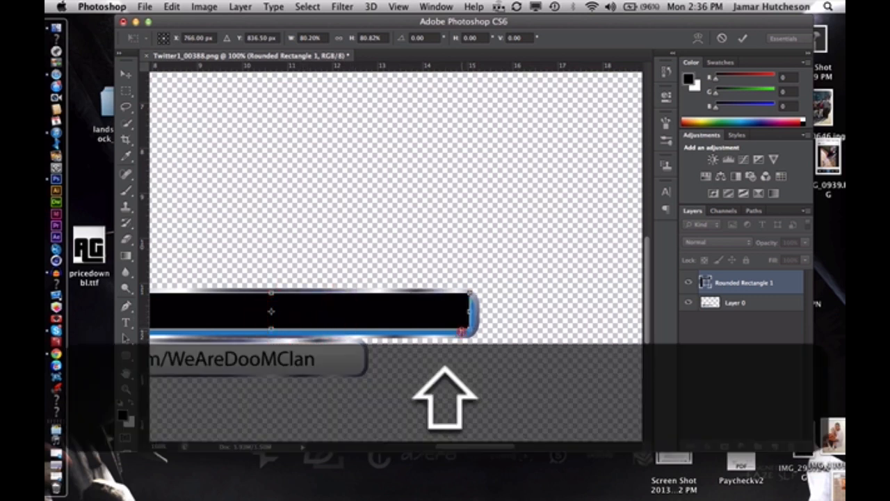
pyautogui.moveTo(462, 332); pyautogui.dragTo(475, 333)
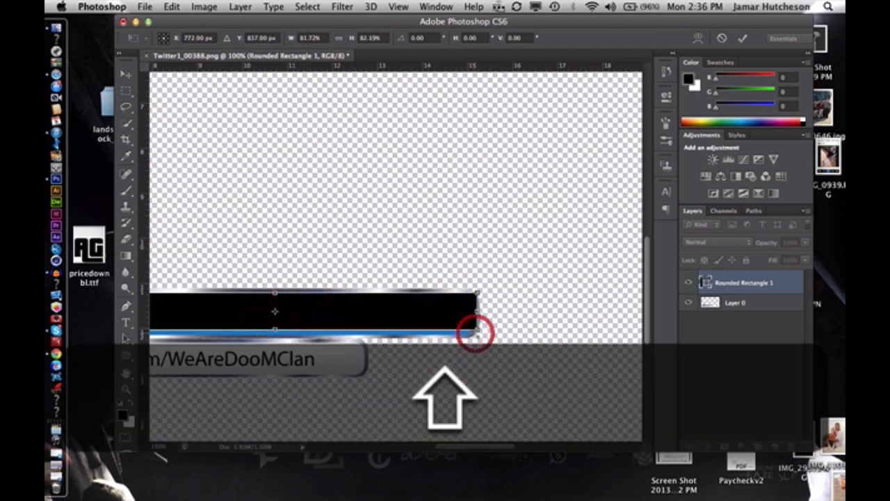
# Move the resized rectangle into the empty area above the banner and duplicate its layer
pyautogui.moveTo(418, 312); pyautogui.dragTo(438, 234)
pyautogui.press('Return')
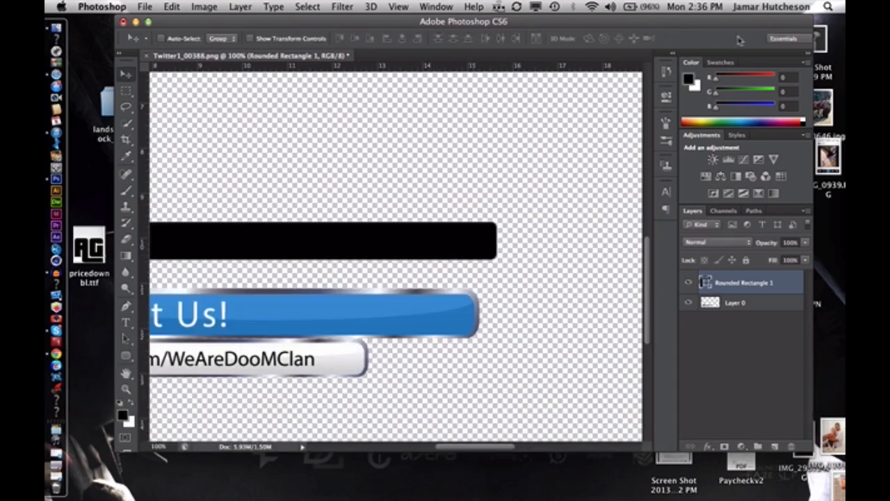
pyautogui.moveTo(784, 284); pyautogui.dragTo(785, 276)
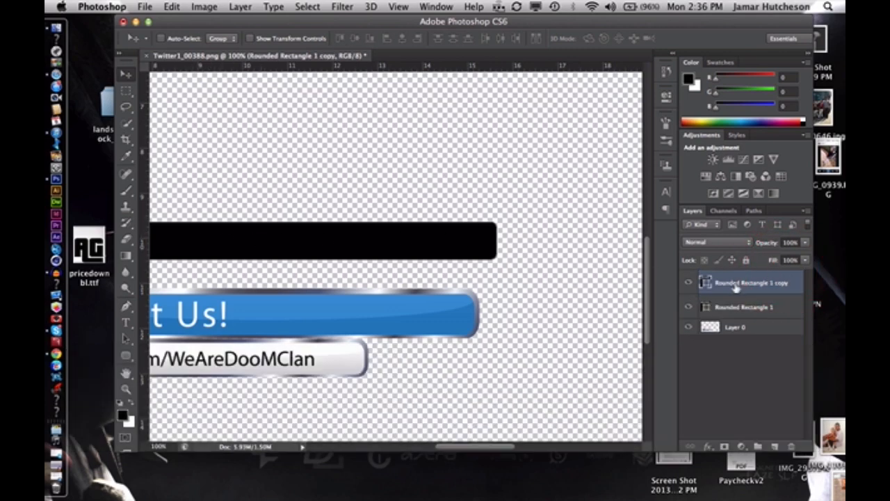
pyautogui.doubleClick(706, 283)
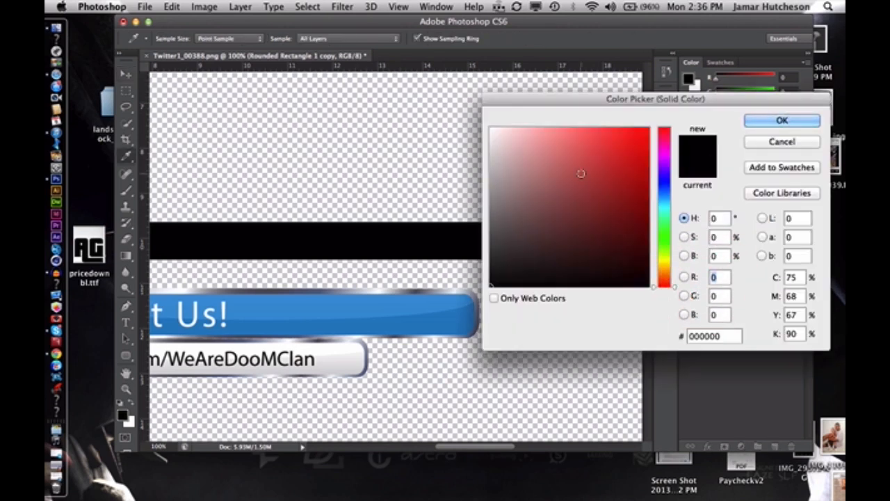
pyautogui.moveTo(580, 173); pyautogui.dragTo(464, 90)
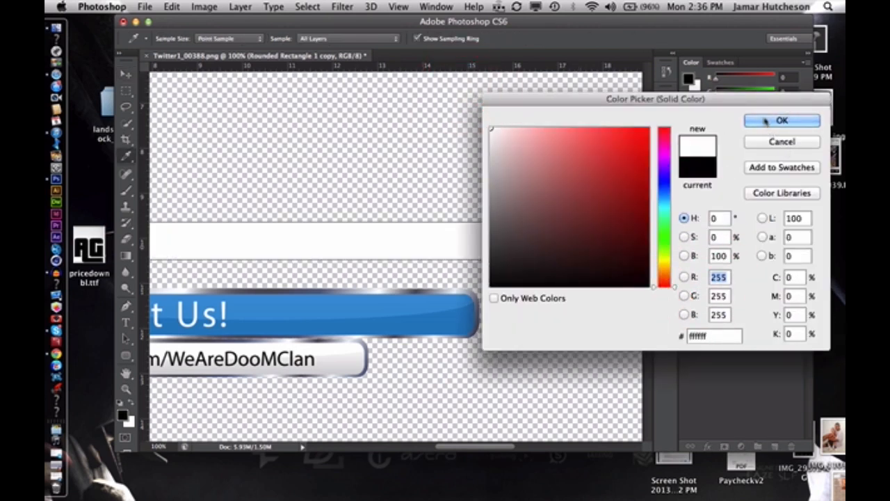
pyautogui.click(545, 258)
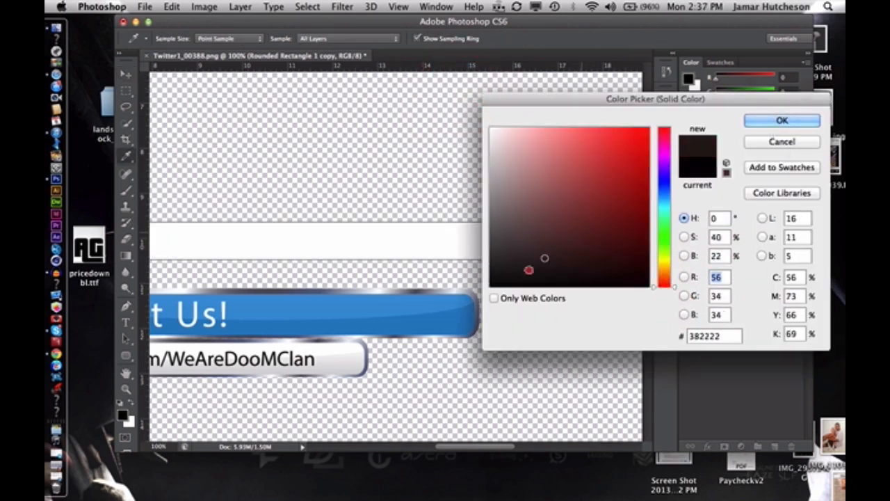
pyautogui.moveTo(529, 270); pyautogui.dragTo(477, 288)
pyautogui.click(781, 120)
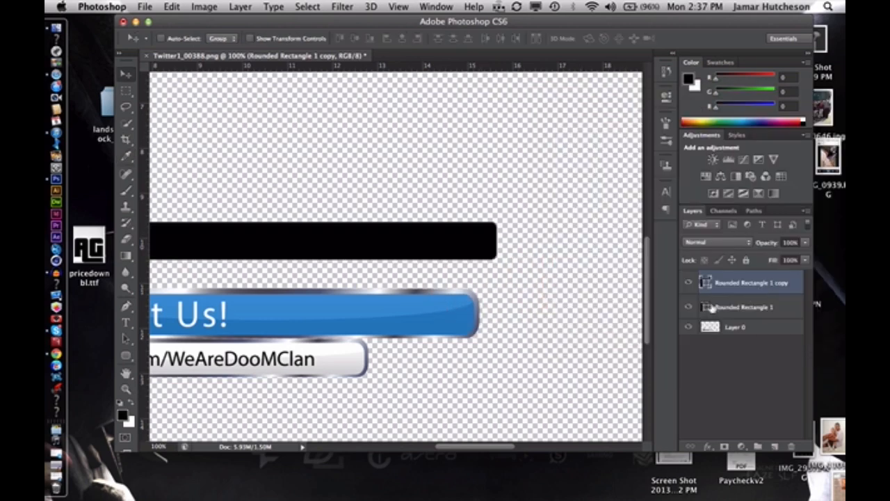
pyautogui.doubleClick(711, 307)
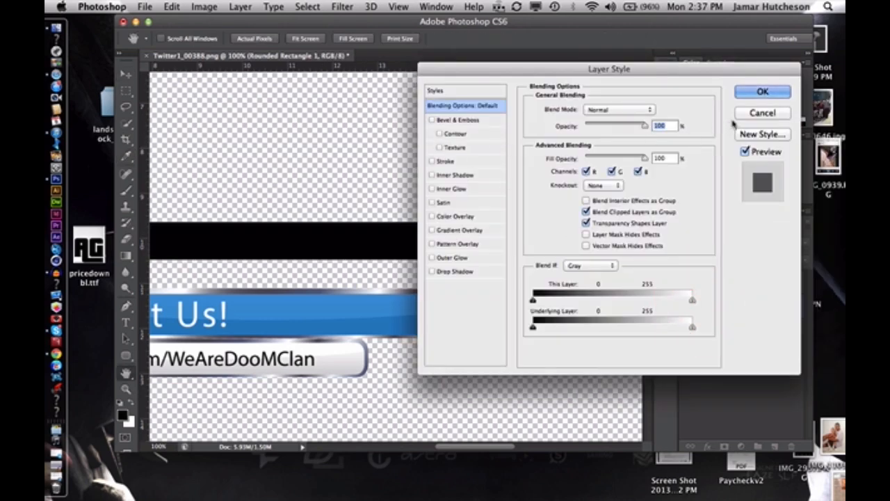
pyautogui.click(762, 92)
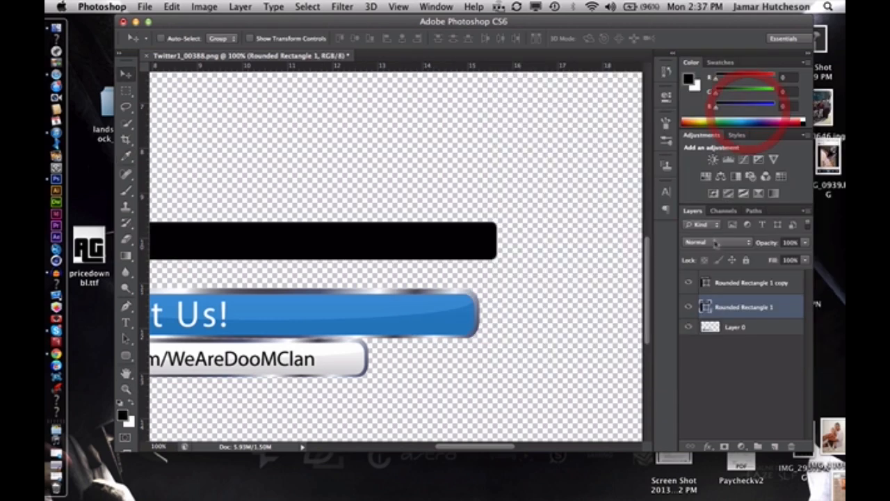
# Change the fill colour of the original Rounded Rectangle 1 layer to white (ffffff)
pyautogui.doubleClick(705, 307)
pyautogui.click(447, 87)
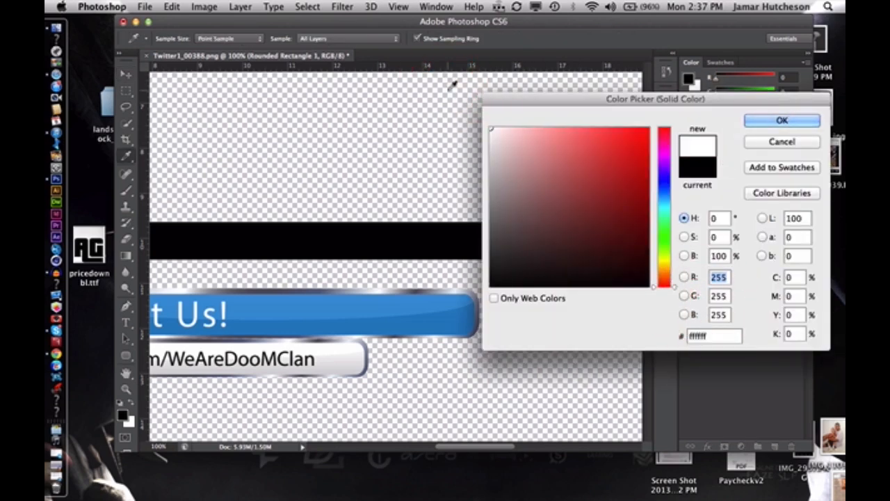
pyautogui.click(754, 122)
pyautogui.press('super+t')
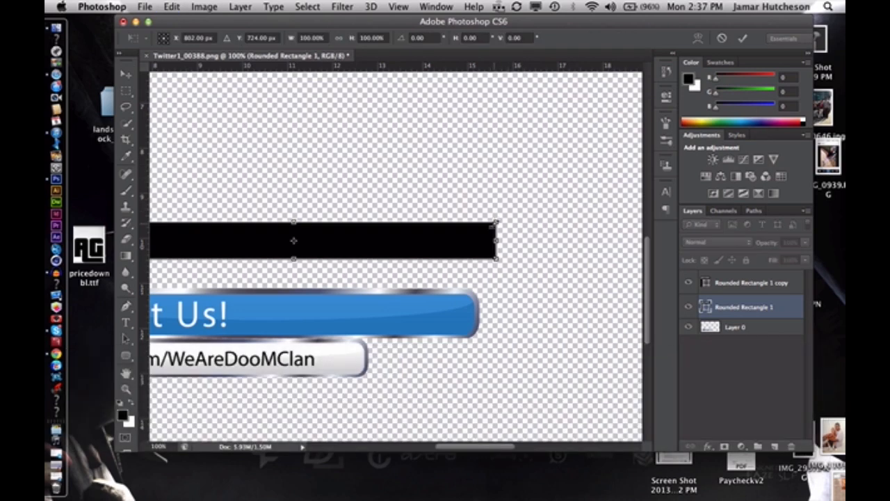
pyautogui.moveTo(493, 224); pyautogui.dragTo(516, 215)
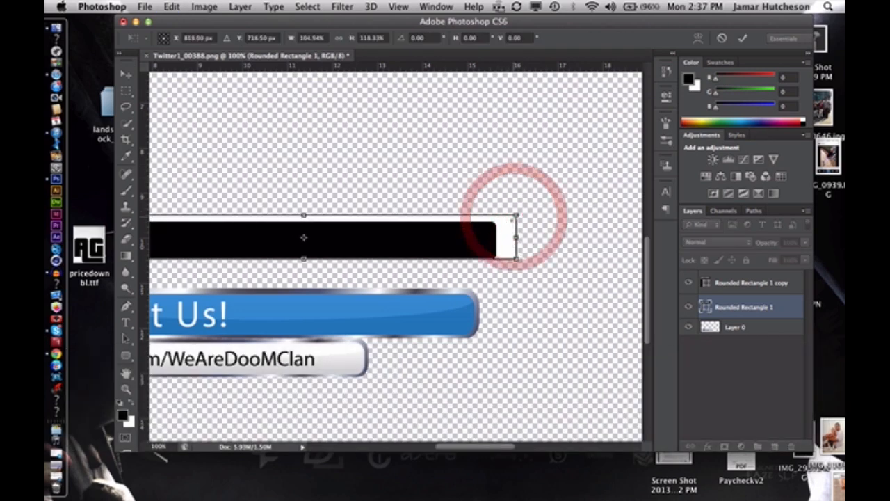
pyautogui.click(721, 39)
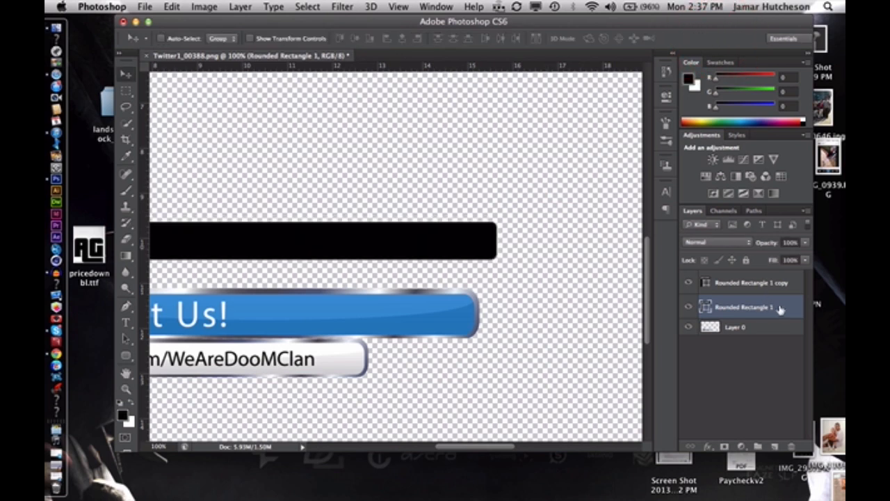
# Move the white Rounded Rectangle 1 layer above its black copy and select the copy
pyautogui.moveTo(779, 307); pyautogui.dragTo(779, 291)
pyautogui.click(783, 314)
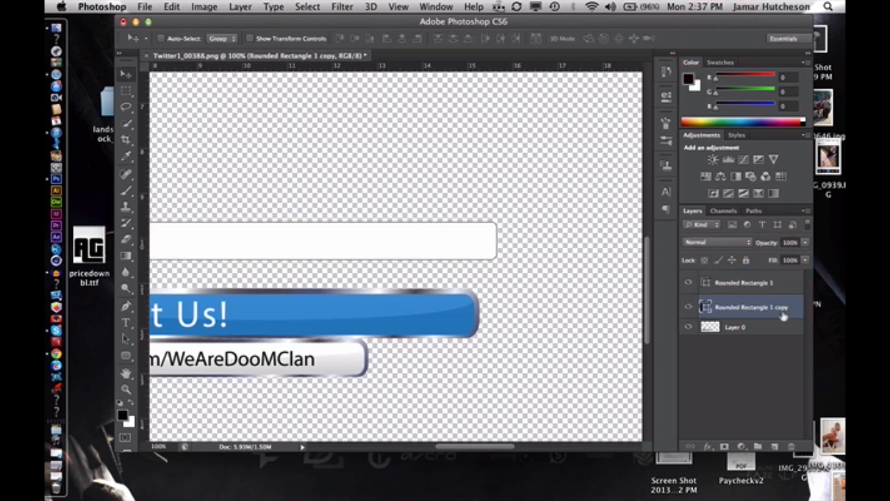
# Stretch the black Rounded Rectangle 1 copy to about 102% width and 138% height, forming a border above, below and at the right end
pyautogui.press('super+t')
pyautogui.moveTo(496, 259); pyautogui.dragTo(517, 272)
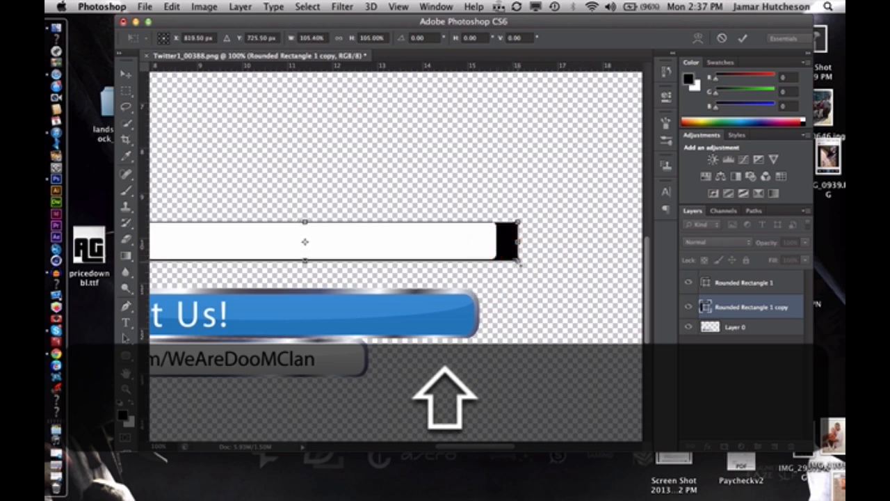
pyautogui.press('shift+super+z')
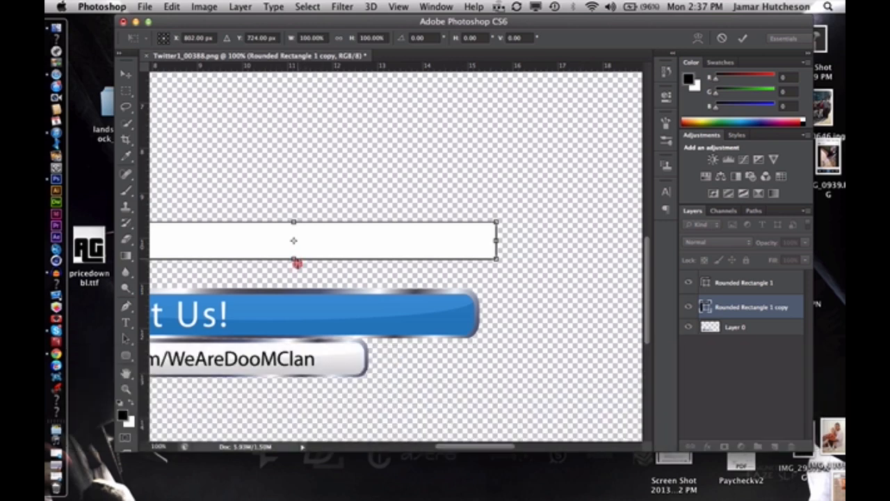
pyautogui.moveTo(297, 263); pyautogui.dragTo(294, 271)
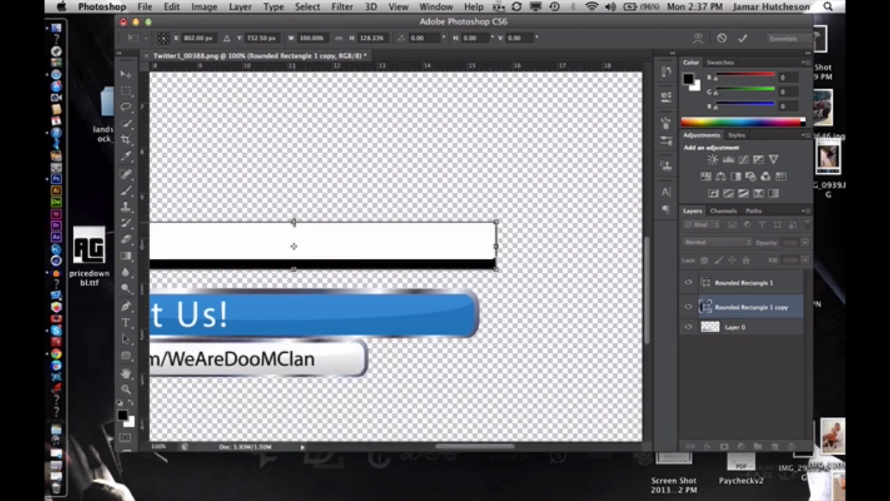
pyautogui.moveTo(295, 221); pyautogui.dragTo(295, 214)
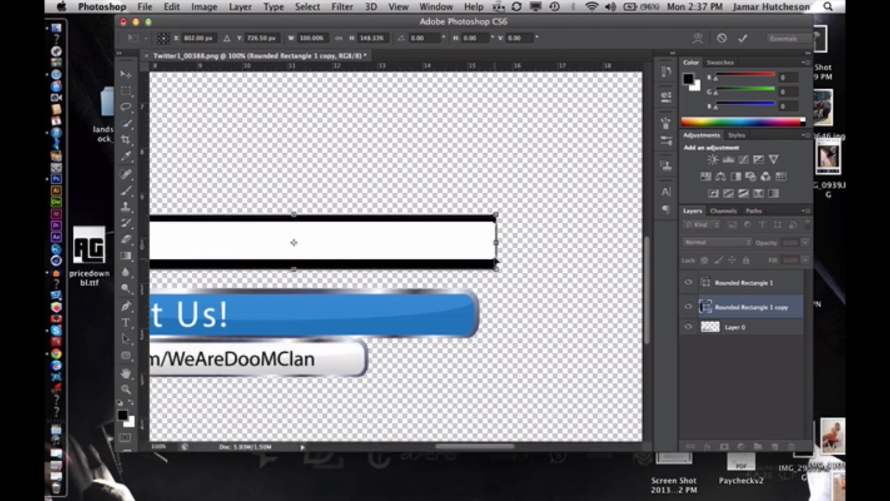
pyautogui.moveTo(496, 241); pyautogui.dragTo(505, 241)
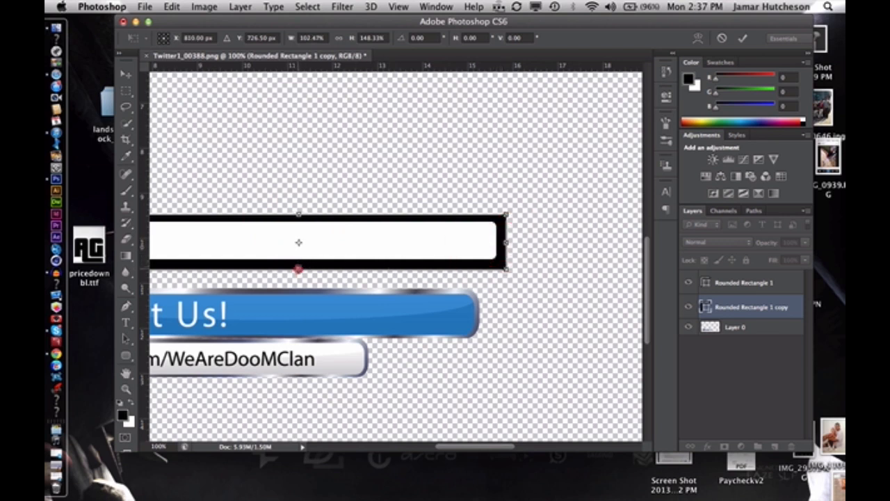
pyautogui.moveTo(298, 269); pyautogui.dragTo(298, 265)
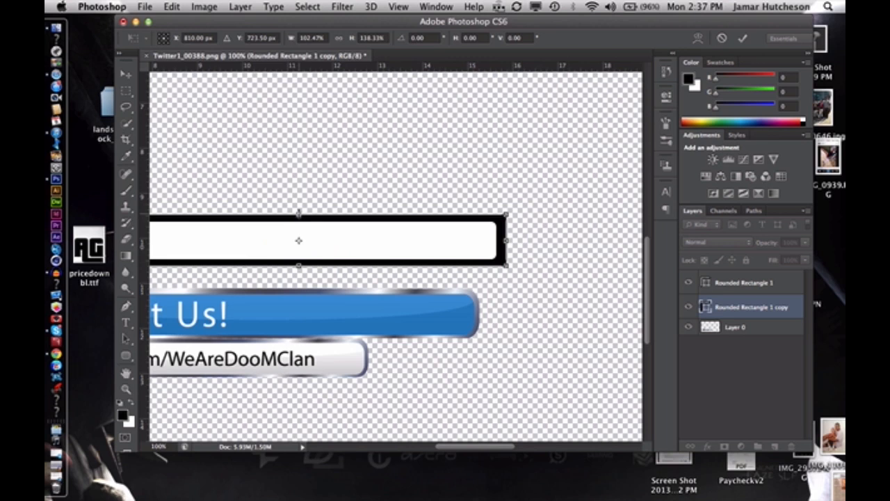
pyautogui.moveTo(504, 240); pyautogui.dragTo(501, 240)
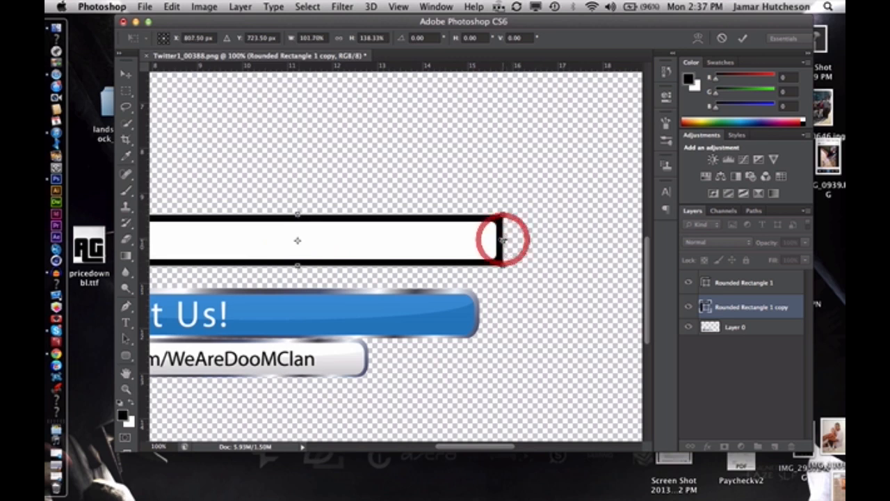
pyautogui.click(741, 43)
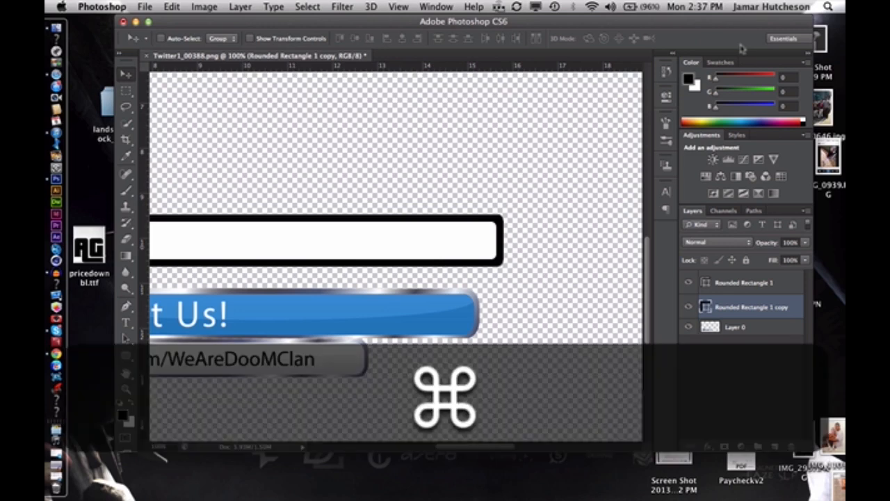
# Extend the black rectangle's left end outward to about 101% width, so the border also shows at the white bar's left end
pyautogui.press('super+minus')
pyautogui.press('super+minus')
pyautogui.press('super+equal')
pyautogui.press('super+equal')
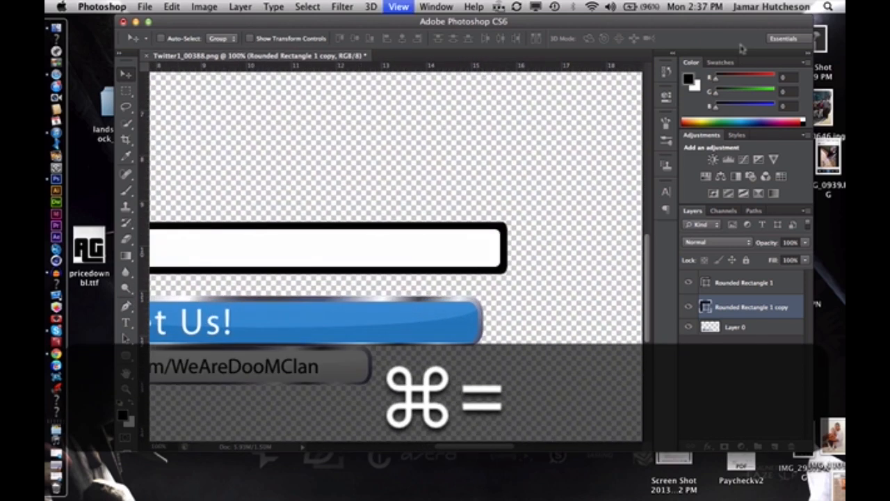
pyautogui.press('super+equal')
pyautogui.hscroll(-10, 445, 183)
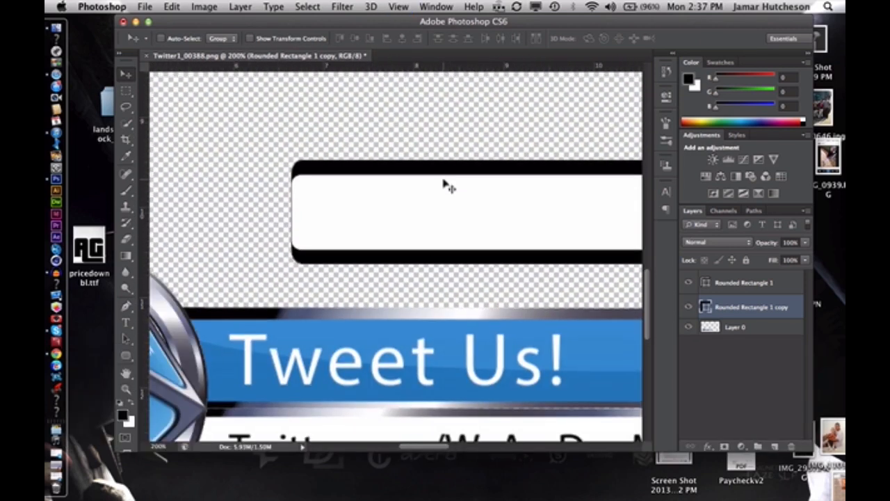
pyautogui.press('super+z')
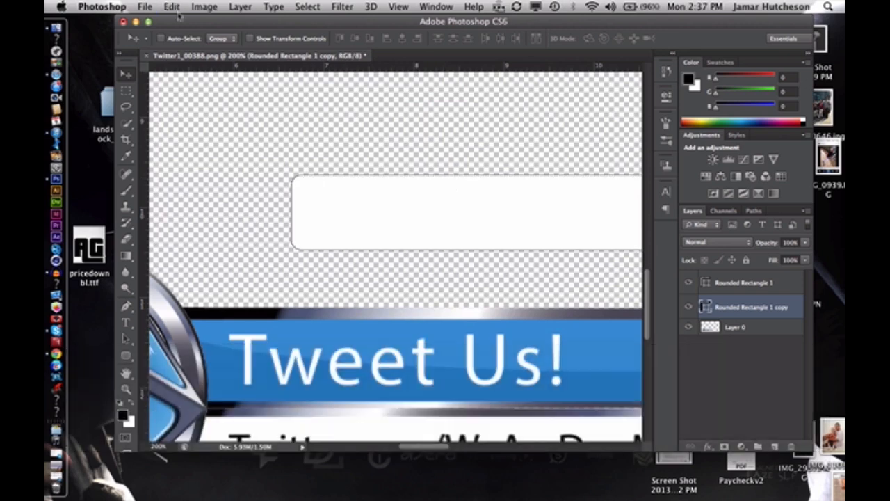
pyautogui.click(173, 8)
pyautogui.click(183, 25)
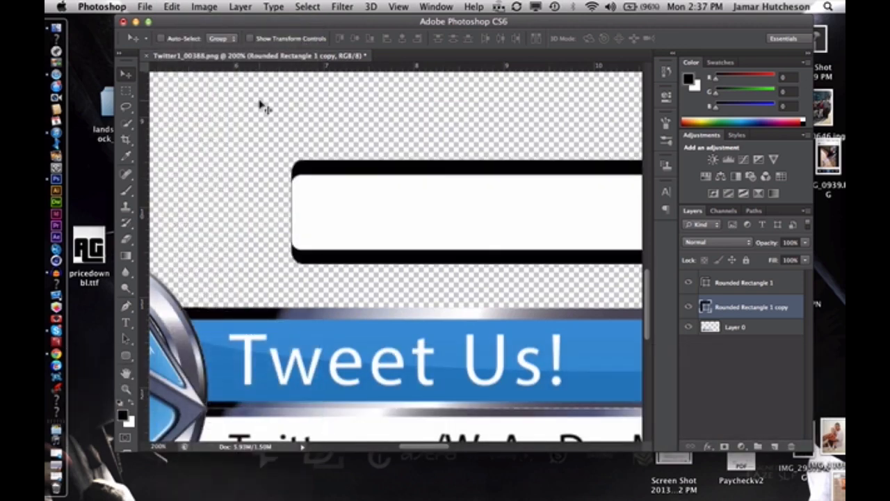
pyautogui.press('super+t')
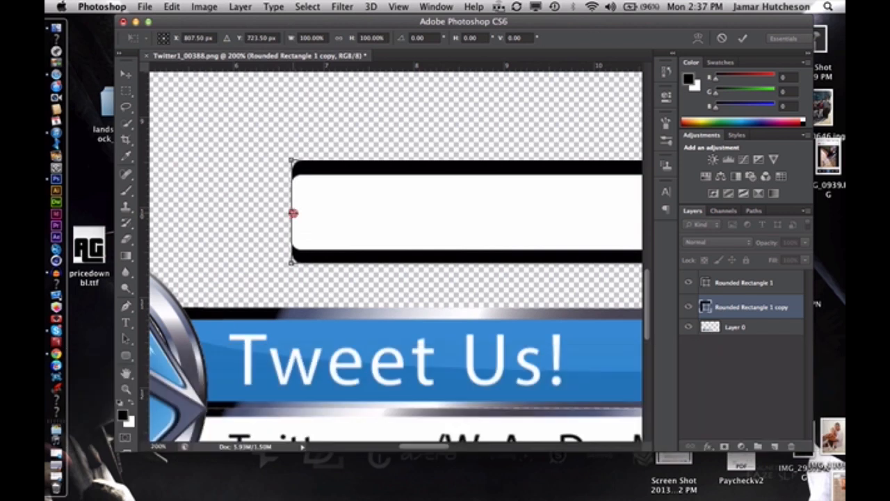
pyautogui.moveTo(293, 209); pyautogui.dragTo(284, 211)
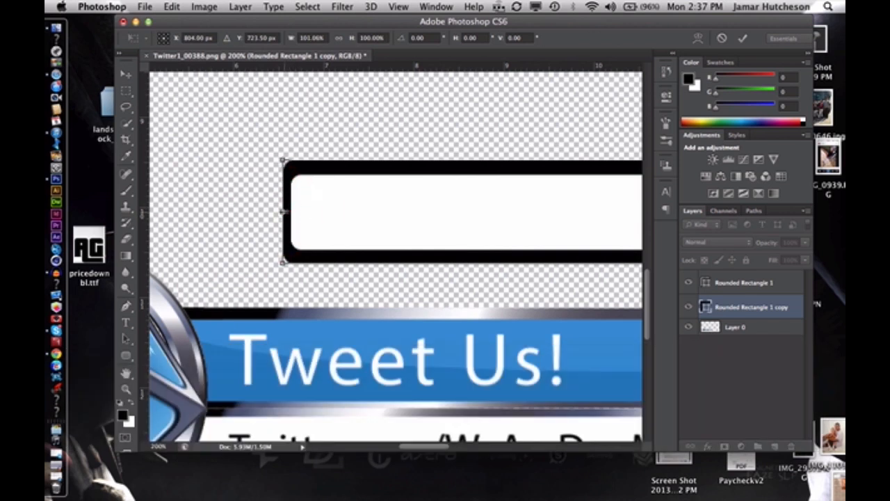
pyautogui.click(742, 37)
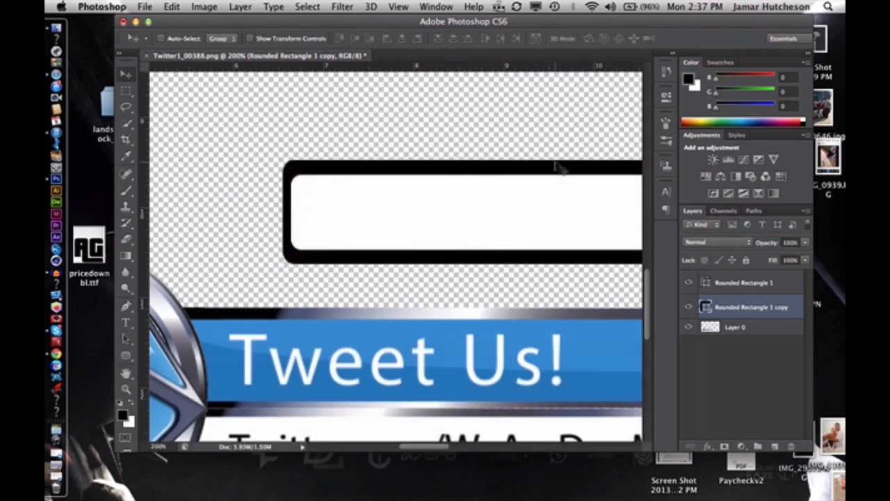
# Stretch the black rectangle's left end slightly further, to about 100.15% width, to thicken the left border
pyautogui.press('super+minus')
pyautogui.hscroll(5, 561, 168)
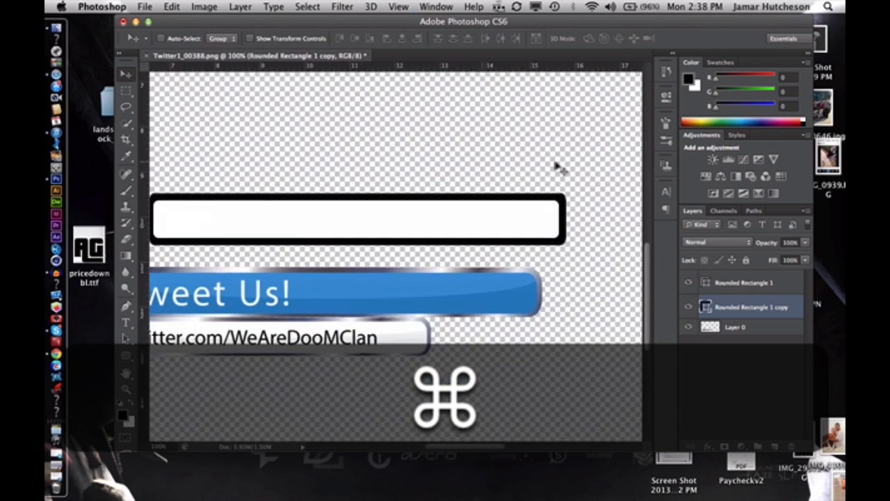
pyautogui.hscroll(-4, 560, 169)
pyautogui.press('super+equal')
pyautogui.press('super+equal')
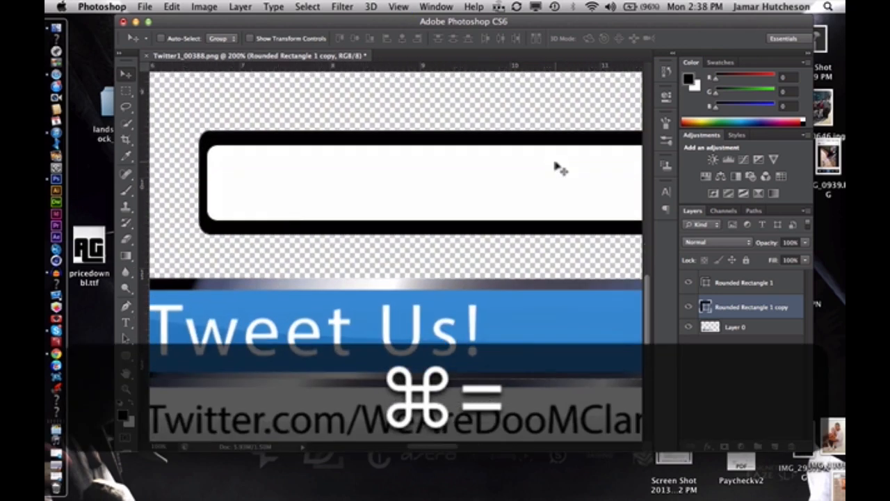
pyautogui.hscroll(-3, 560, 168)
pyautogui.press('super+t')
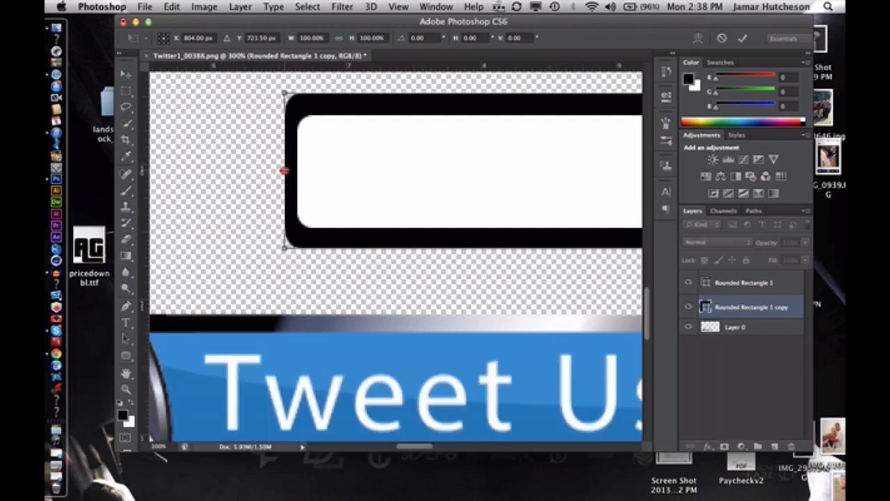
pyautogui.moveTo(284, 170); pyautogui.dragTo(283, 171)
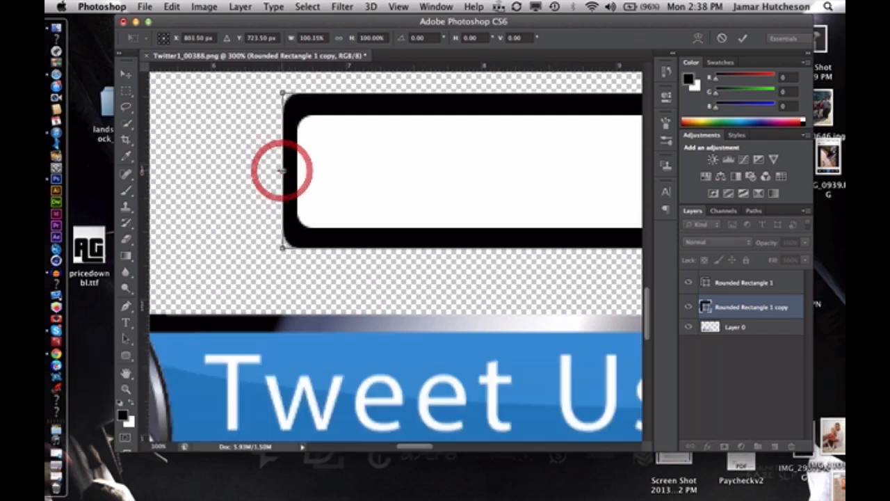
pyautogui.click(745, 37)
# Compare both ends of the border and widen the black rectangle's left end again to about 100.3% width
pyautogui.press('super+minus')
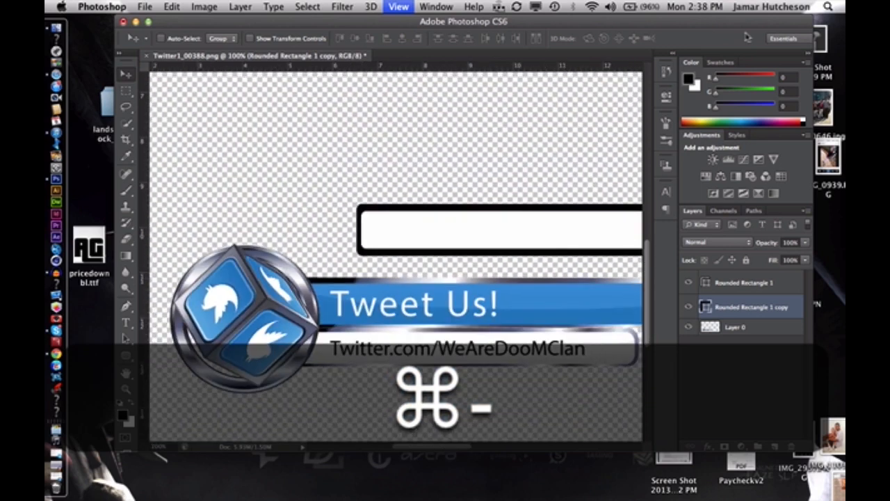
pyautogui.hscroll(5, 578, 153)
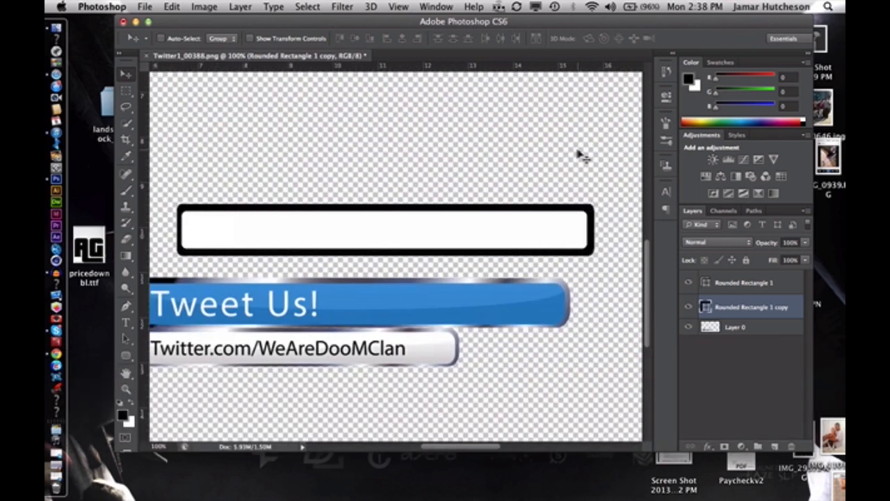
pyautogui.hscroll(-5, 578, 154)
pyautogui.press('super+equal')
pyautogui.press('super+equal')
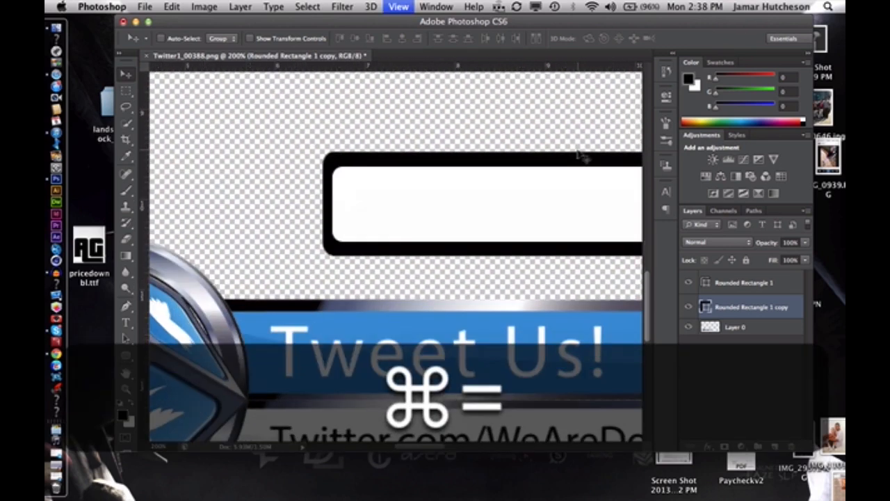
pyautogui.press('super+t')
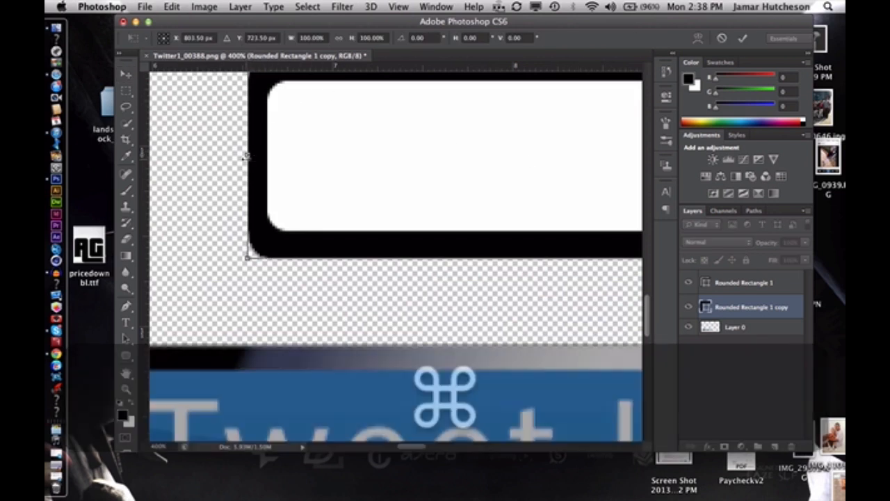
pyautogui.moveTo(242, 159); pyautogui.dragTo(242, 154)
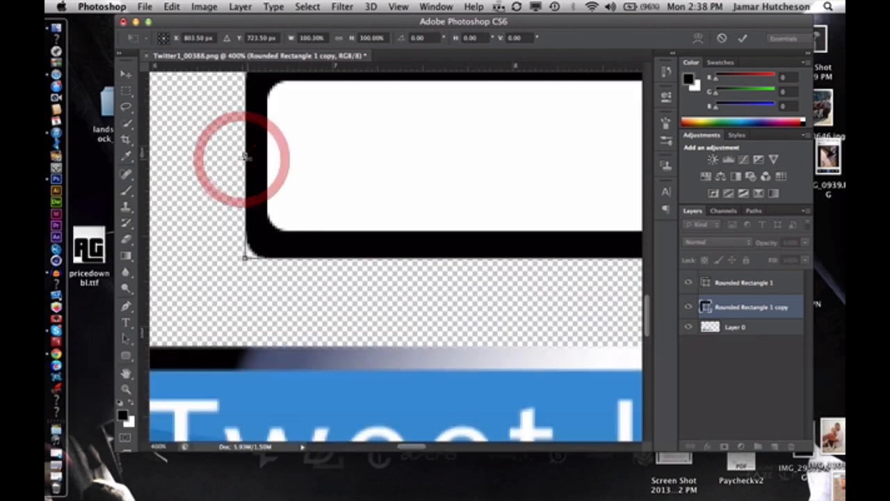
pyautogui.click(742, 39)
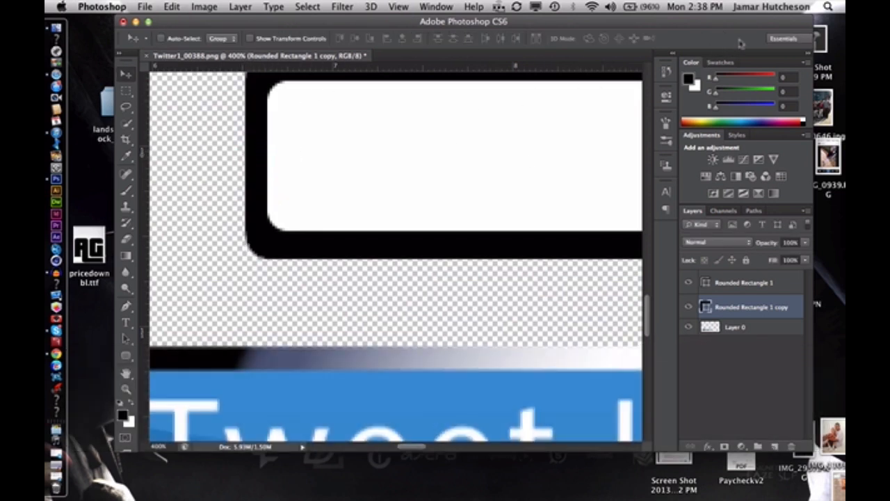
# Try to move the black rounded rectangle down onto the Tweet Us! bar, and undo the move
pyautogui.press('super+minus')
pyautogui.press('super+minus')
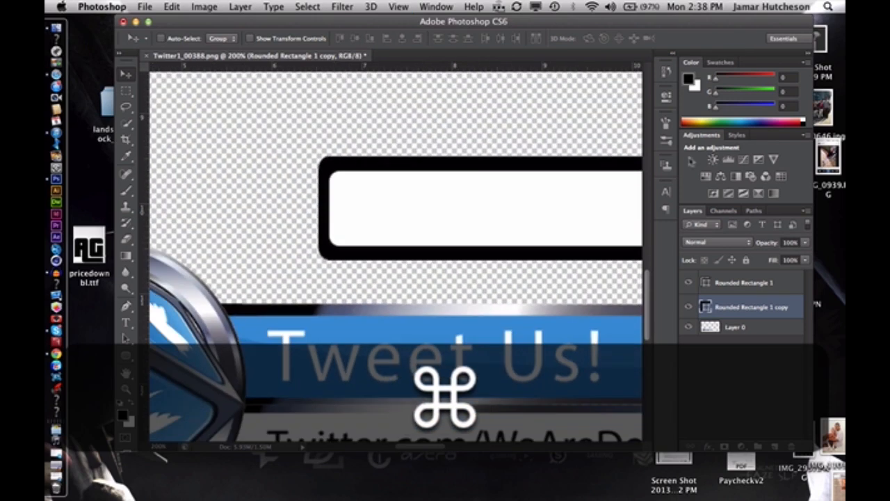
pyautogui.press('super+minus')
pyautogui.press('super+minus')
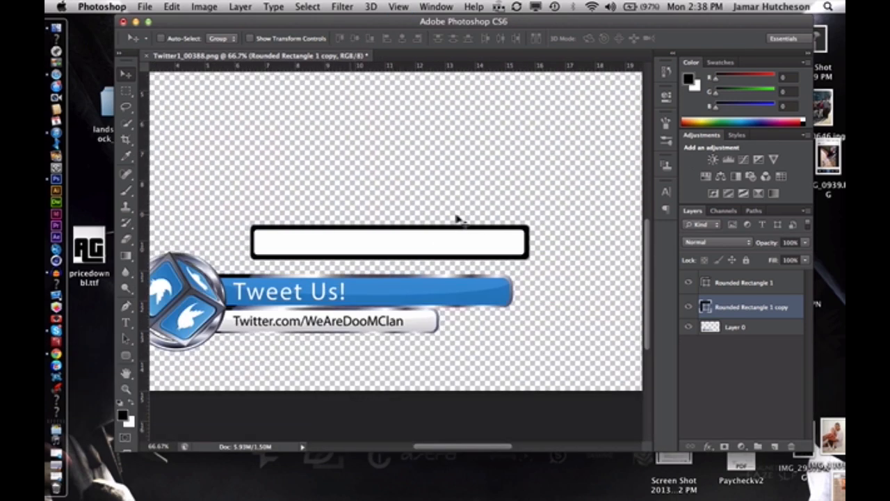
pyautogui.hscroll(-3, 456, 220)
pyautogui.moveTo(475, 238); pyautogui.dragTo(416, 281)
pyautogui.press('super+z')
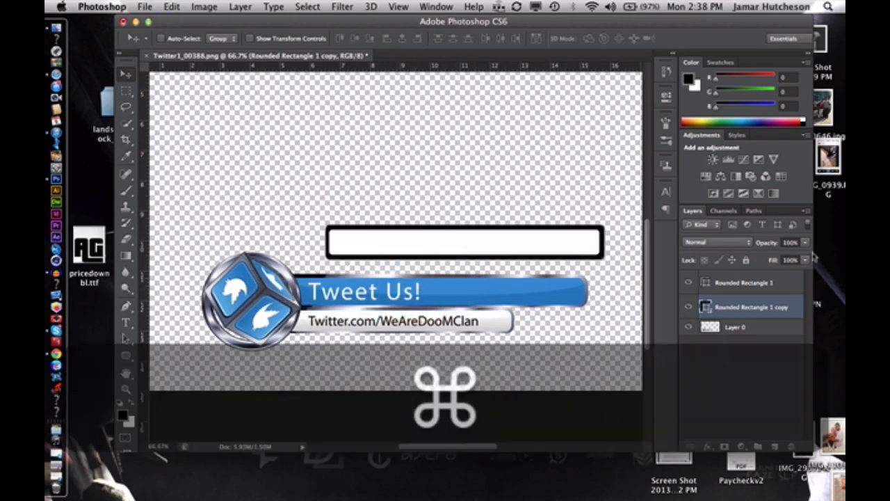
# Create a new layer group and put both the white rounded rectangle and its black copy in it, with the group collapsed
pyautogui.keyDown('shift'); pyautogui.click(781, 282); pyautogui.keyUp('shift')
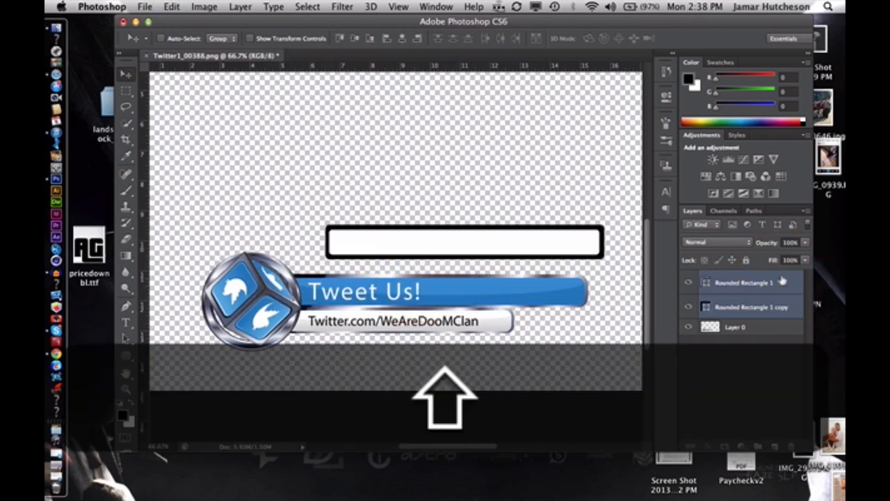
pyautogui.click(758, 446)
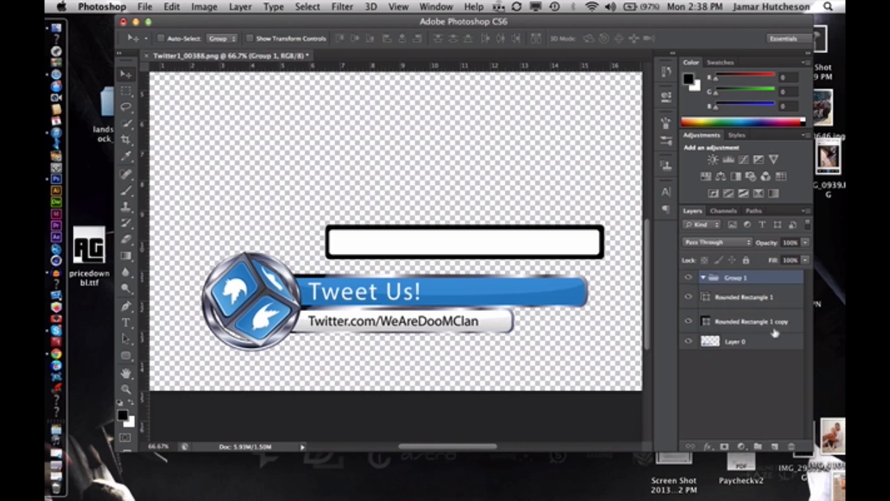
pyautogui.click(762, 299)
pyautogui.keyDown('shift'); pyautogui.click(759, 321); pyautogui.keyUp('shift')
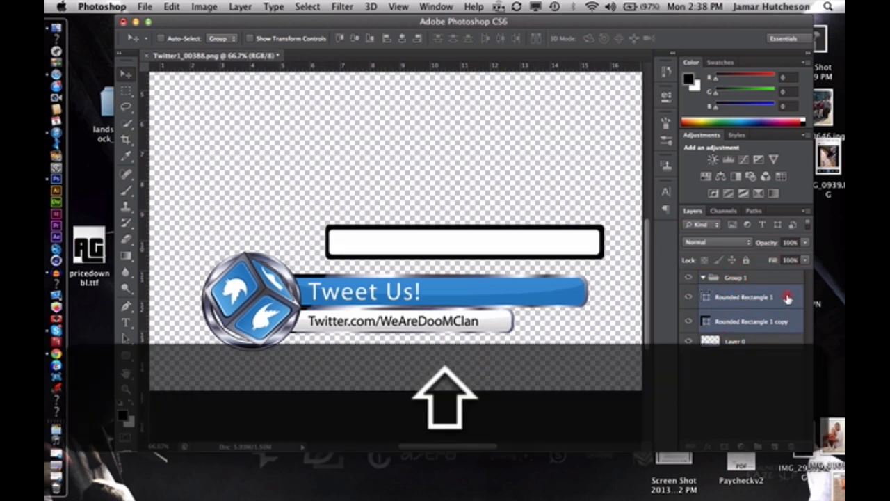
pyautogui.moveTo(791, 294); pyautogui.dragTo(765, 270)
pyautogui.click(754, 278)
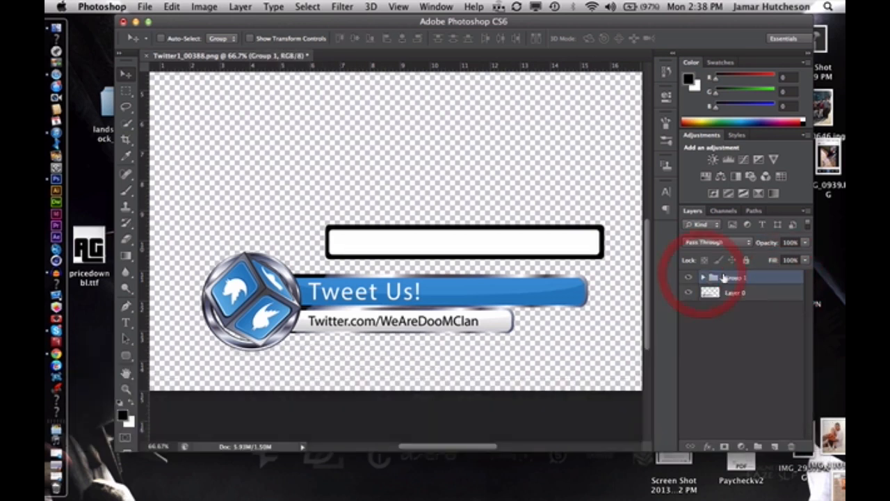
# Move Group 1 onto the blue Tweet Us! bar and place a duplicate directly below it over the Twitter.com/WeAreDooMClan bar
pyautogui.moveTo(507, 240); pyautogui.dragTo(441, 317)
pyautogui.press('alt')
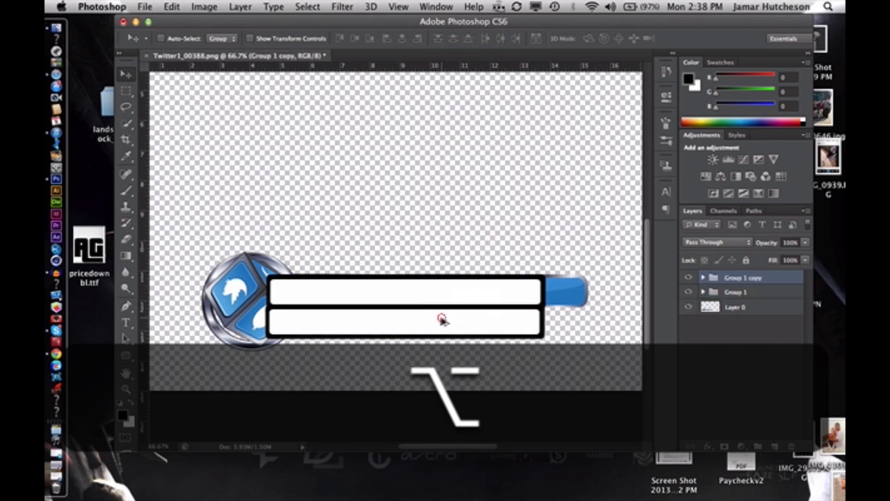
pyautogui.press('shift')
# Scale down Group 1 copy so the lower bar is shorter and thinner than the upper one, and place it beneath Group 1 in the layer order
pyautogui.press('super+t')
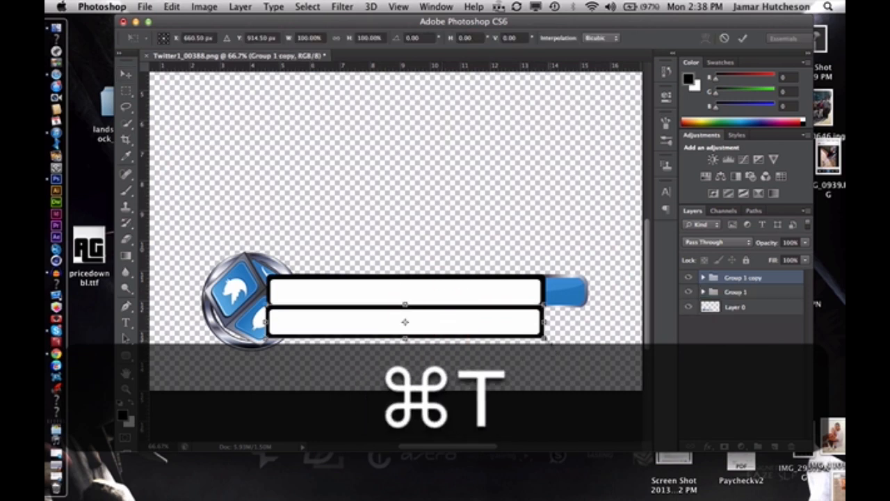
pyautogui.moveTo(545, 339); pyautogui.dragTo(438, 331)
pyautogui.click(743, 38)
pyautogui.moveTo(740, 278); pyautogui.dragTo(740, 297)
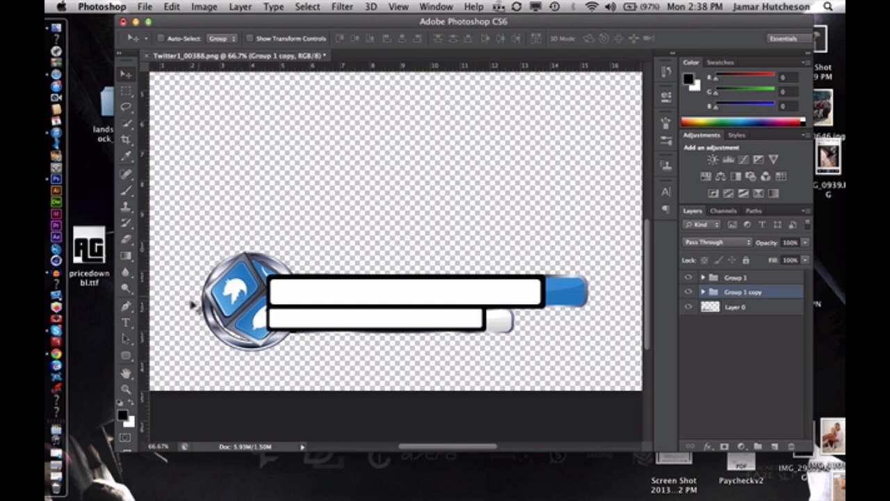
# Draw a black square about 158 px wide above the banner with the Rectangle tool
pyautogui.click(126, 352)
pyautogui.click(158, 351)
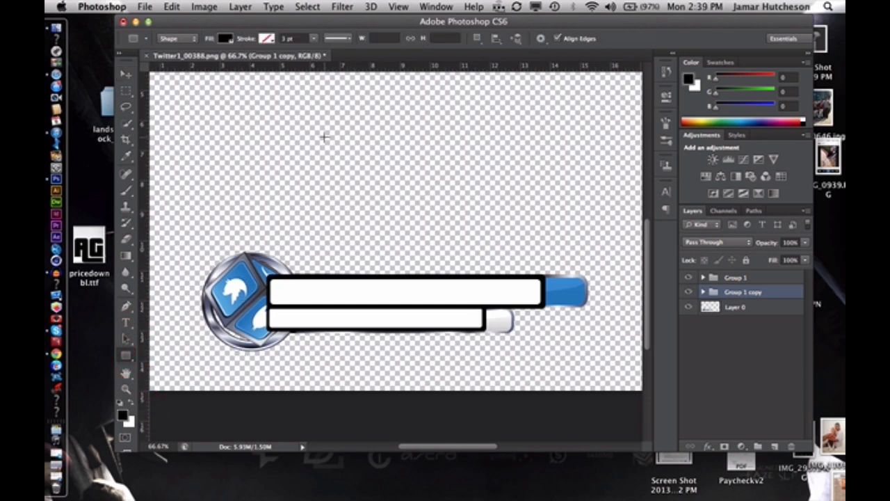
pyautogui.moveTo(321, 137); pyautogui.dragTo(387, 202)
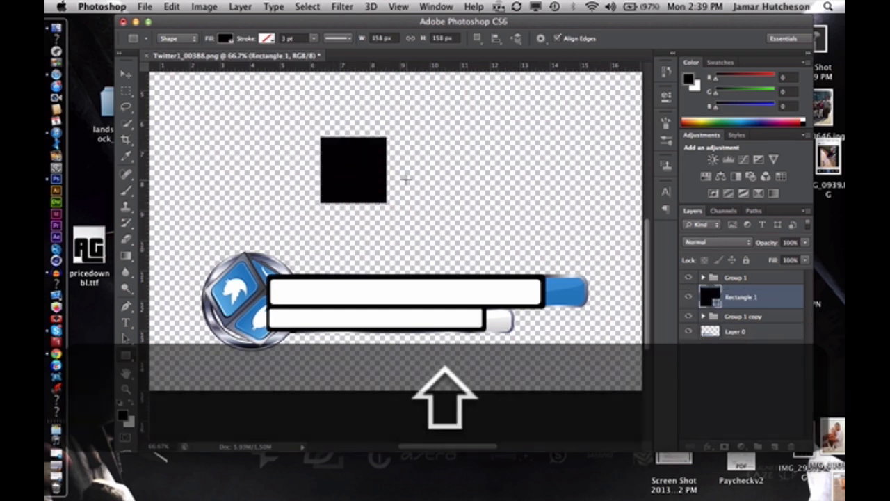
pyautogui.click(126, 74)
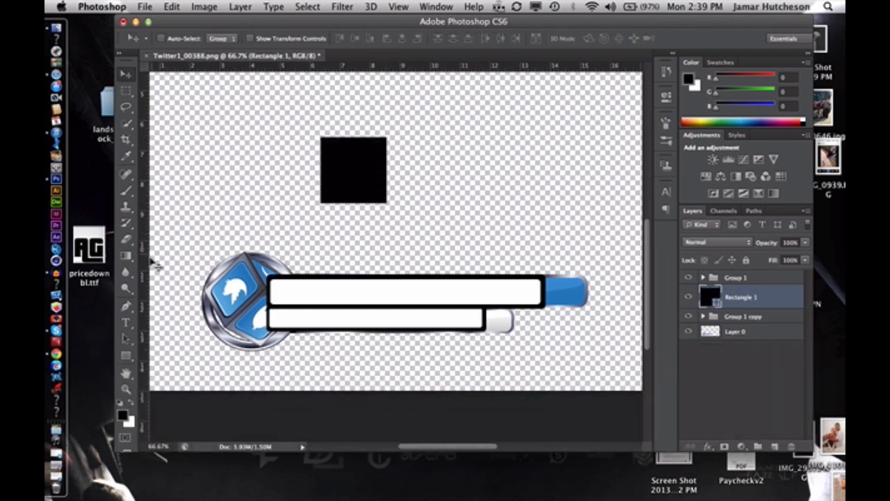
# Switch to the Rounded Rectangle tool and change the square's fill to white
pyautogui.click(127, 356)
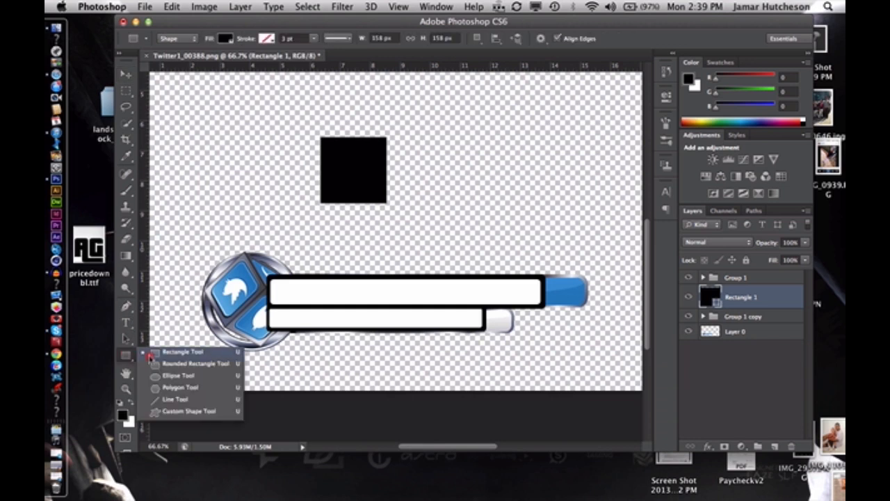
pyautogui.click(167, 364)
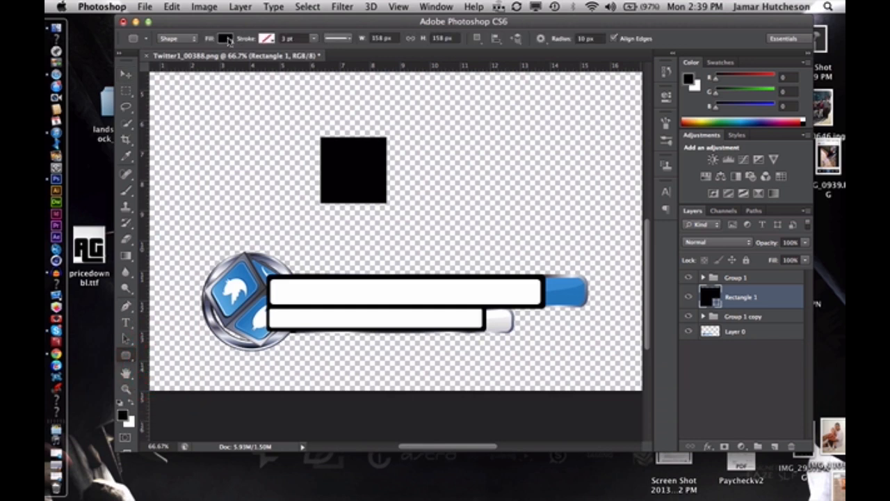
pyautogui.click(225, 38)
pyautogui.click(173, 97)
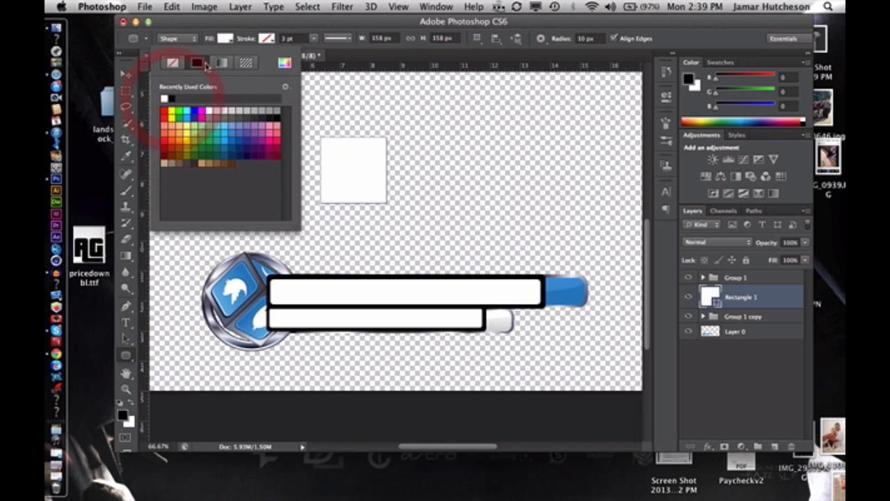
pyautogui.click(224, 38)
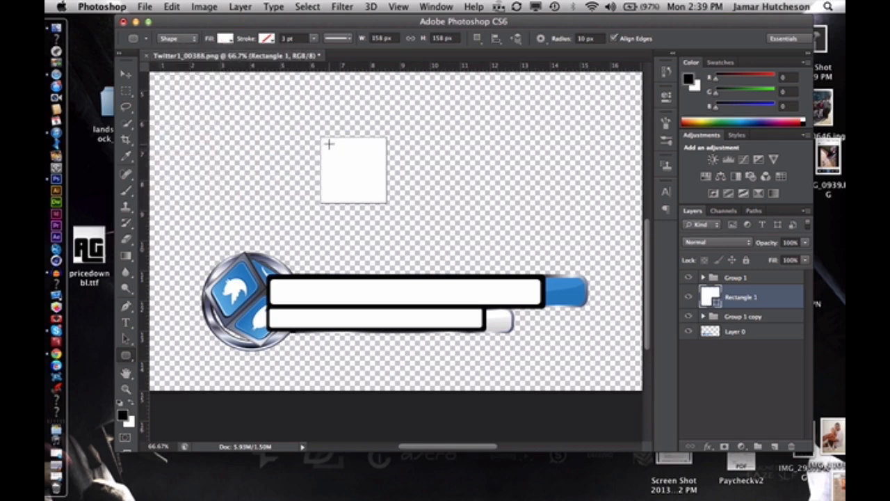
# Draw a rounded square about 126 px wide inside the white square and fill it with black
pyautogui.moveTo(329, 144); pyautogui.dragTo(381, 196)
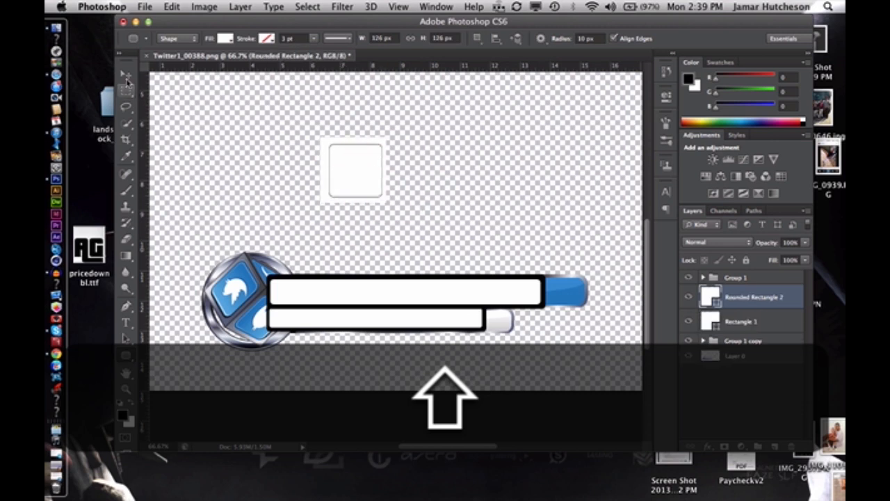
pyautogui.click(225, 39)
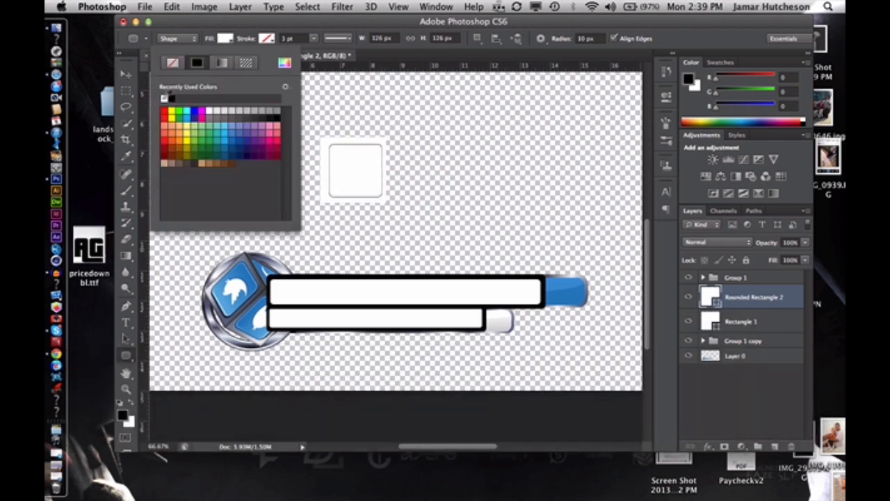
pyautogui.click(172, 98)
pyautogui.click(224, 39)
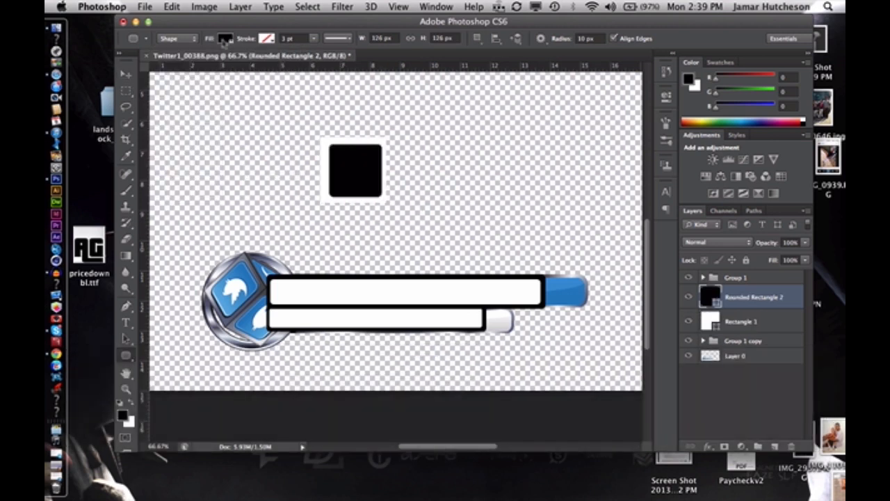
# Scale the black rounded square to about 112.7% proportionally and centre it on the white square to leave an even border
pyautogui.click(126, 77)
pyautogui.press('super+equal')
pyautogui.press('super+equal')
pyautogui.press('super+equal')
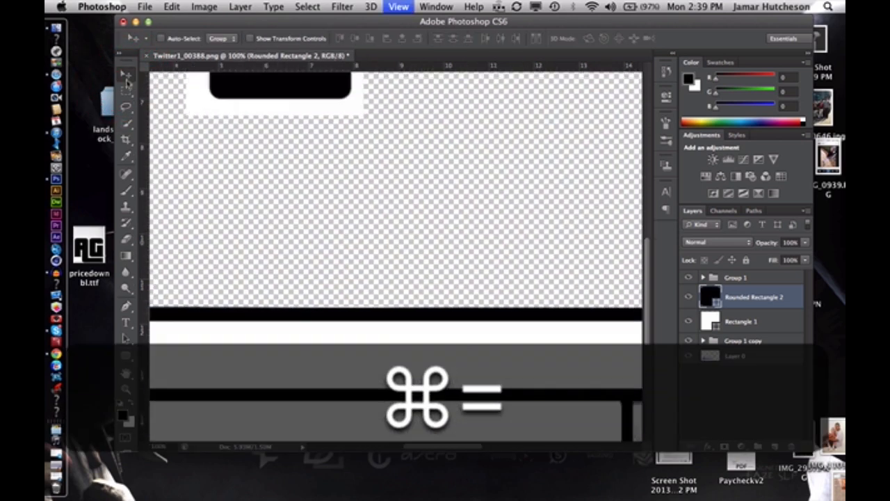
pyautogui.scroll(10, 361, 128)
pyautogui.hscroll(-7, 361, 127)
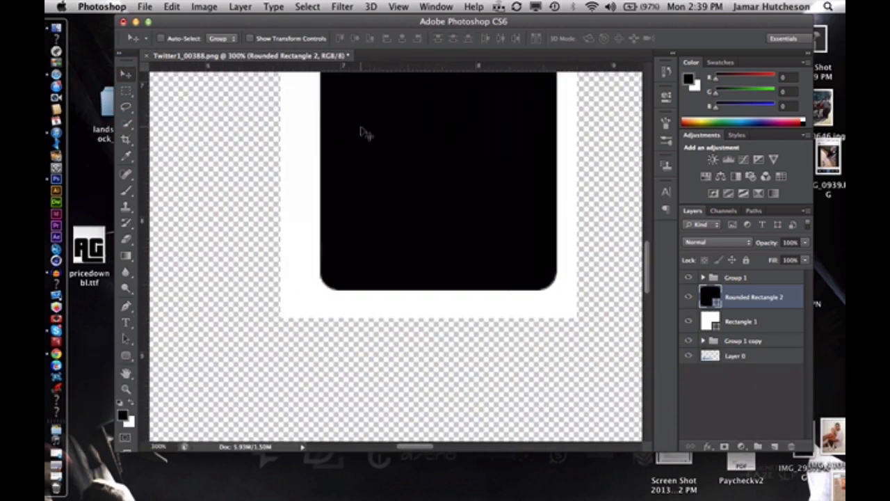
pyautogui.hscroll(1, 361, 127)
pyautogui.press('super+minus')
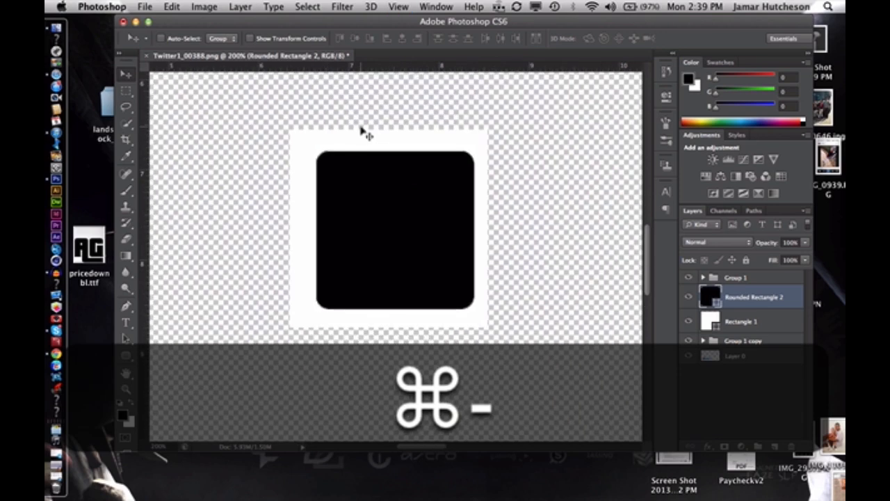
pyautogui.press('super+t')
pyautogui.moveTo(359, 192); pyautogui.dragTo(351, 190)
pyautogui.press('shift')
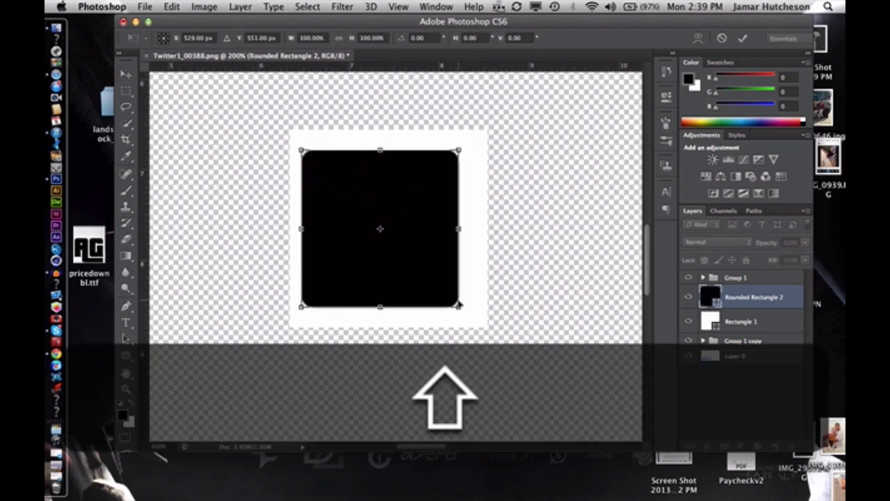
pyautogui.moveTo(458, 305); pyautogui.dragTo(477, 325)
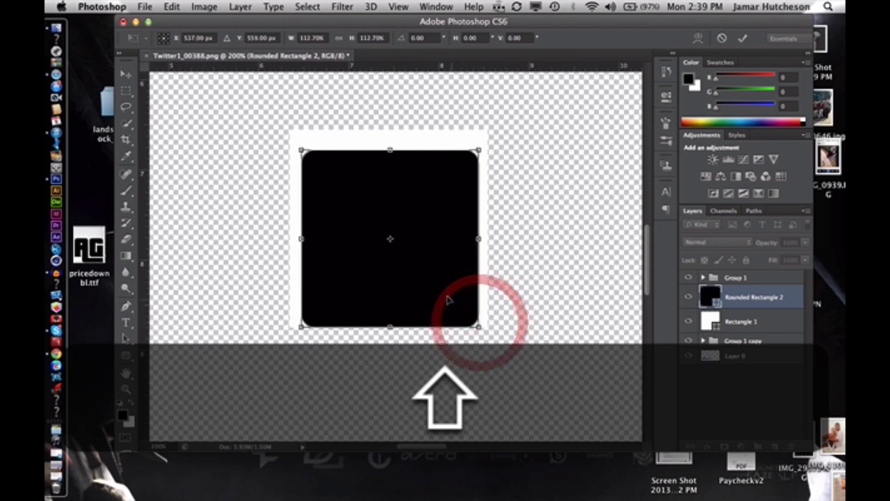
pyautogui.moveTo(435, 293); pyautogui.dragTo(431, 278)
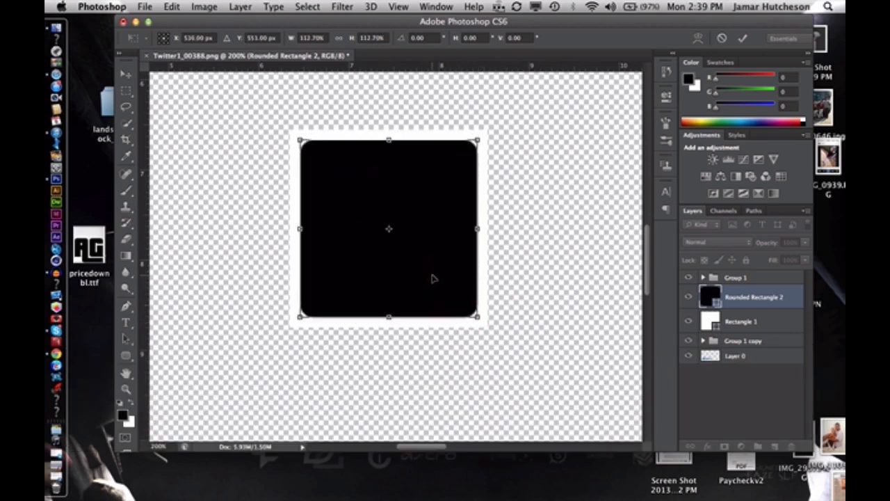
pyautogui.click(742, 38)
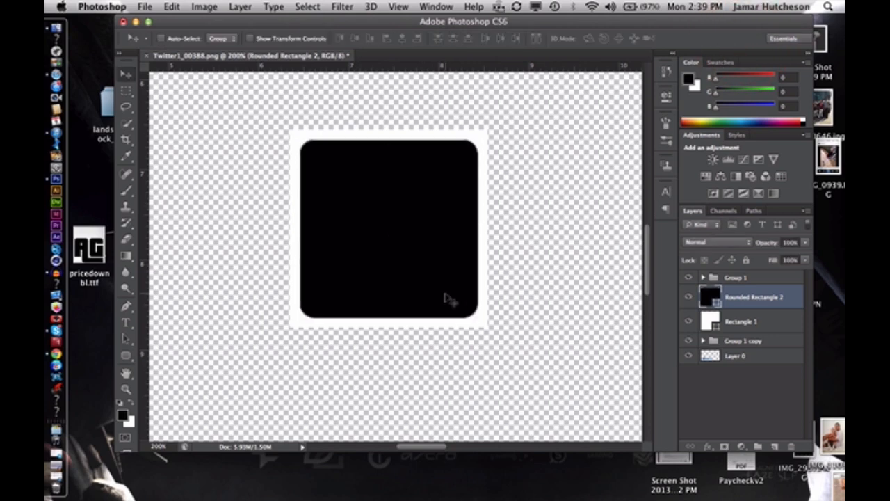
# Draw a black circle with the Ellipse tool that fully covers the bordered square
pyautogui.press('super+minus')
pyautogui.press('super+minus')
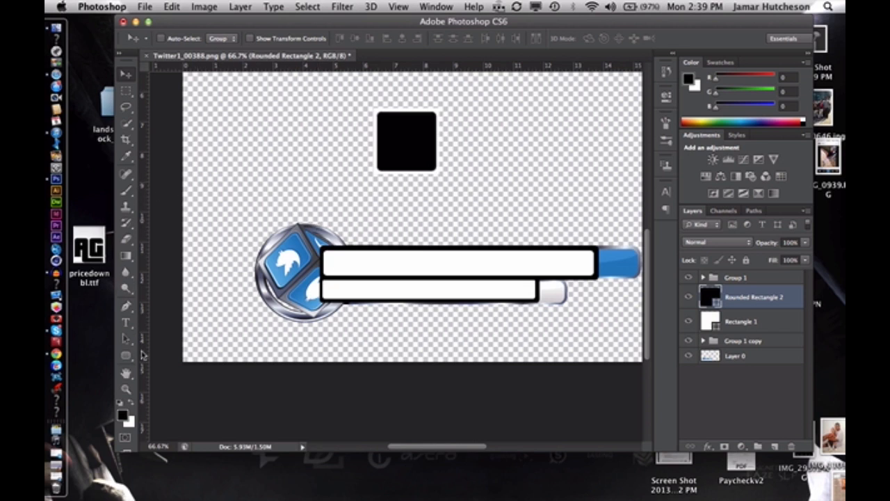
pyautogui.click(125, 356)
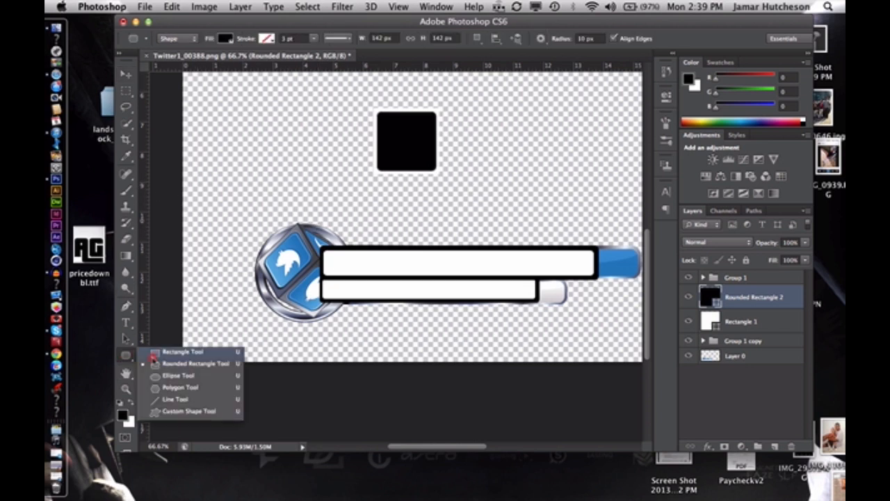
pyautogui.click(168, 376)
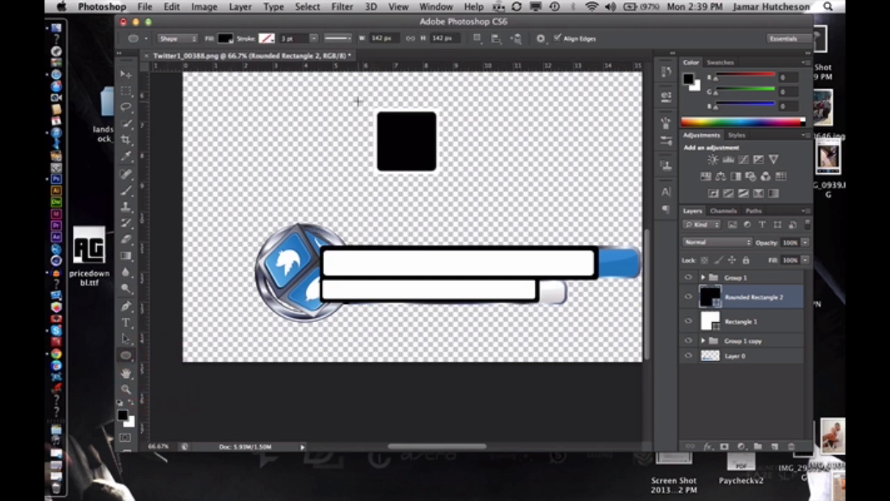
pyautogui.moveTo(356, 102); pyautogui.dragTo(451, 195)
pyautogui.click(127, 74)
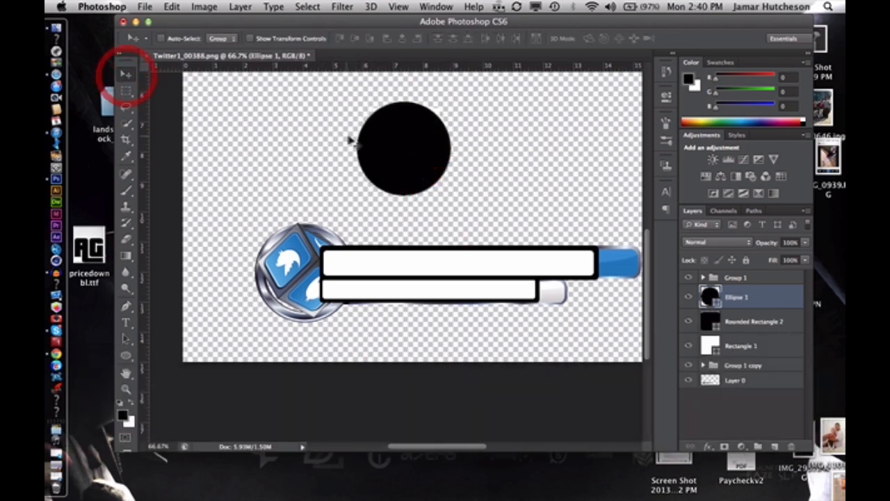
# Place the Ellipse 1 layer beneath Rectangle 1 and centre the circle behind the bordered square
pyautogui.moveTo(368, 149); pyautogui.dragTo(387, 142)
pyautogui.moveTo(768, 299); pyautogui.dragTo(772, 353)
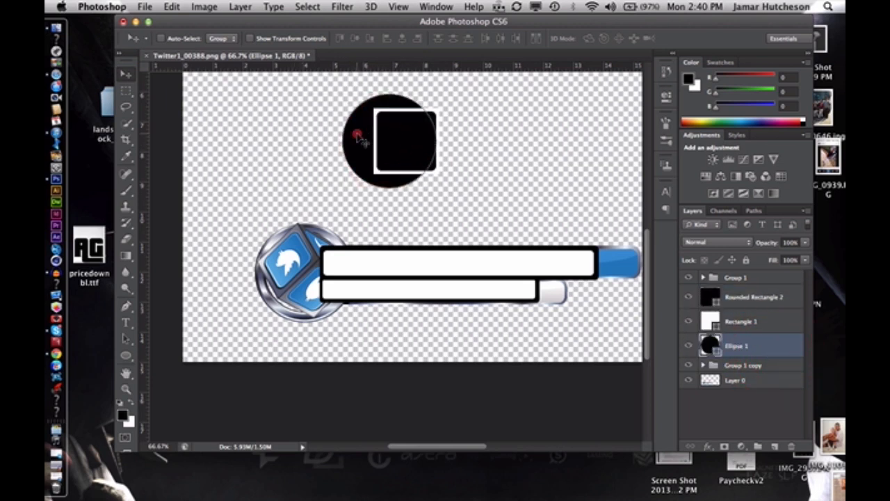
pyautogui.moveTo(357, 137); pyautogui.dragTo(376, 132)
# Enlarge the black circle slightly around its centre, keeping it round
pyautogui.press('super+t')
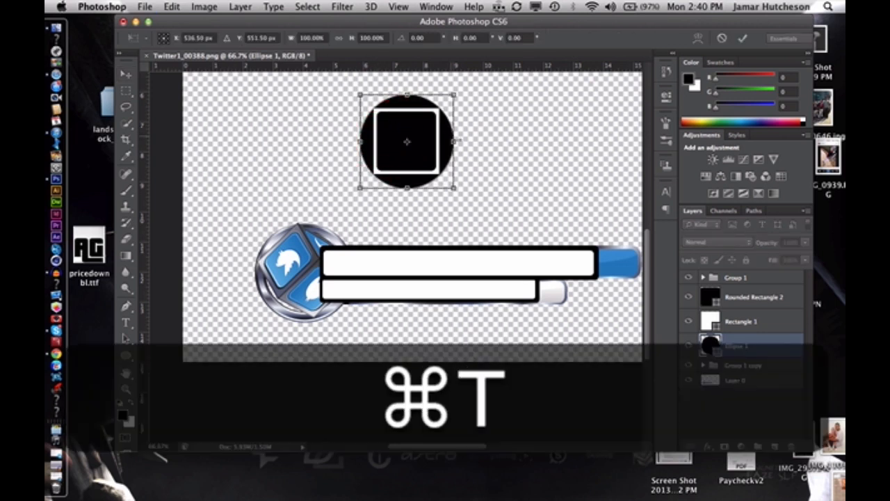
pyautogui.moveTo(454, 186); pyautogui.dragTo(432, 197)
pyautogui.click(742, 39)
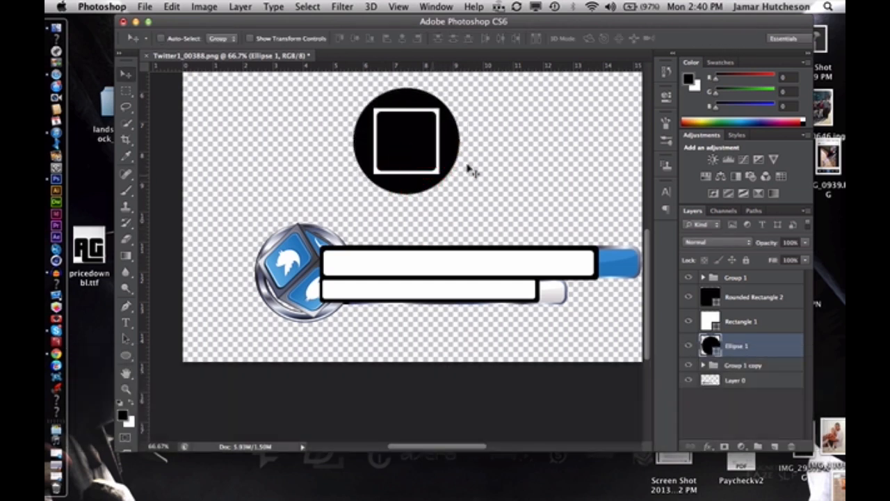
# Make a circular selection about 2.8 in wide centred inside the black circle with the Elliptical Marquee tool
pyautogui.click(133, 92)
pyautogui.moveTo(132, 92); pyautogui.dragTo(158, 101)
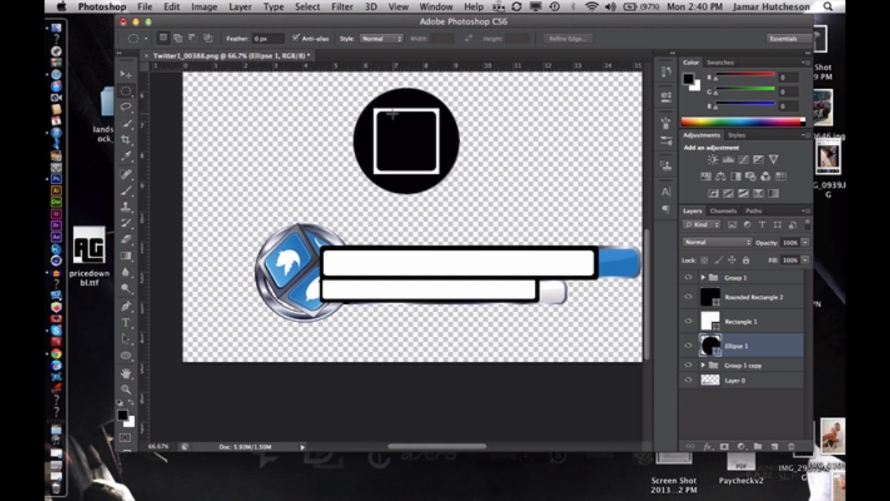
pyautogui.moveTo(374, 109); pyautogui.dragTo(458, 182)
pyautogui.press('space')
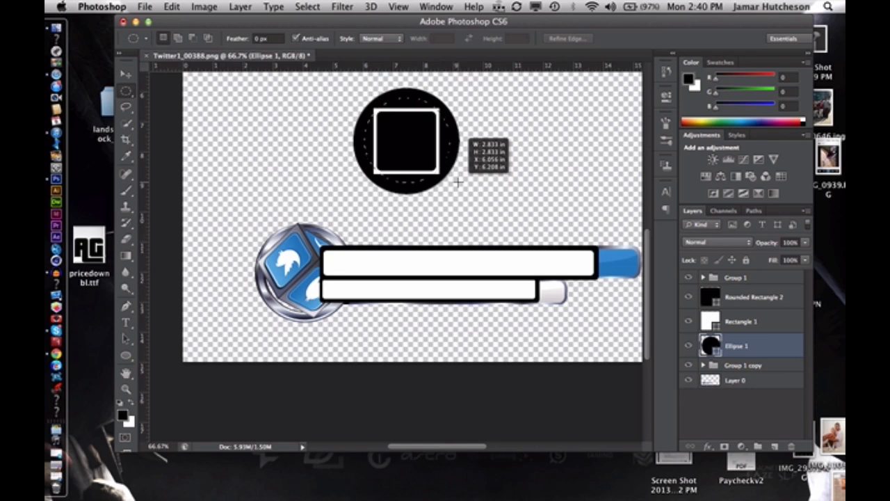
pyautogui.moveTo(457, 182); pyautogui.dragTo(456, 179)
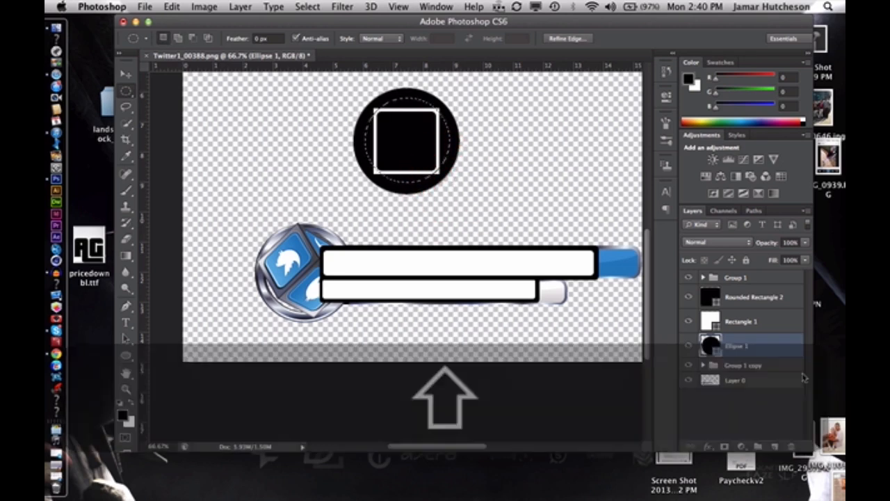
# Rasterize the Ellipse 1 layer and cut out the selected inner circle to leave a black ring
pyautogui.rightClick(758, 340)
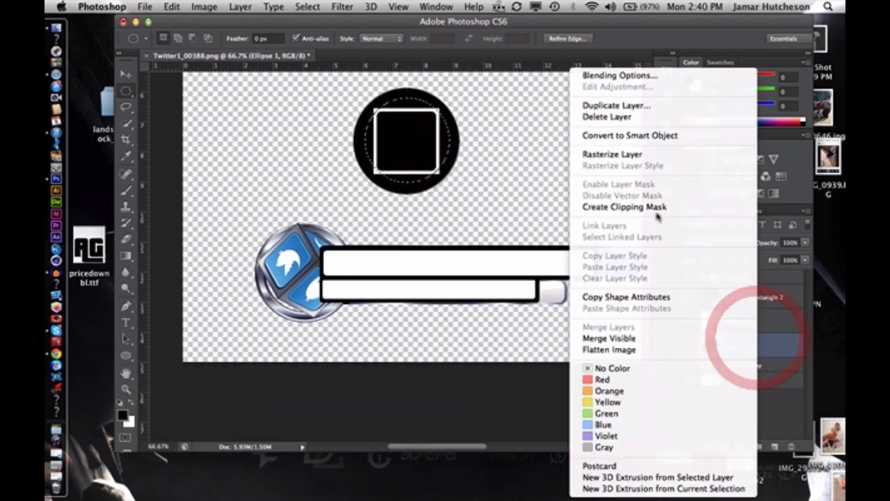
pyautogui.click(616, 153)
pyautogui.click(174, 7)
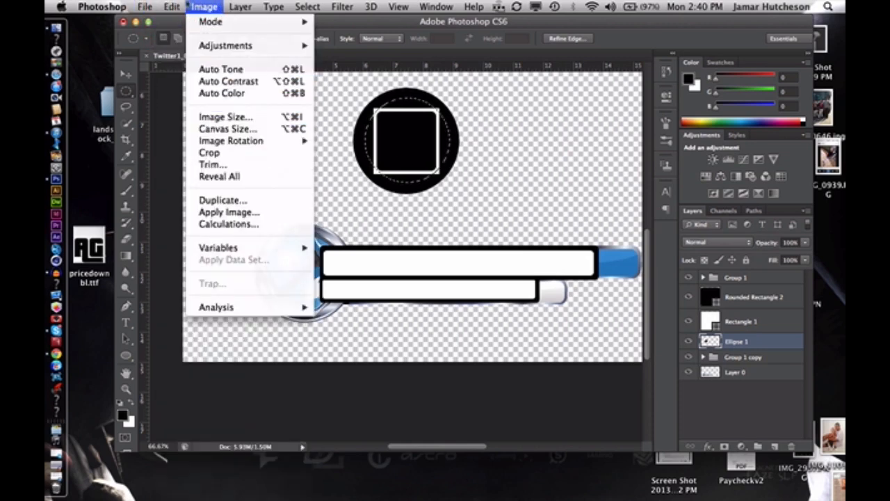
pyautogui.click(458, 209)
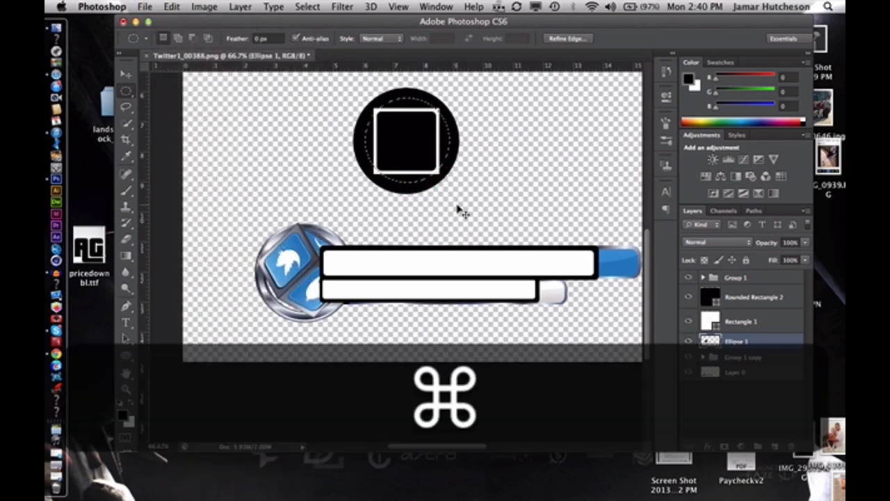
pyautogui.press('super+x')
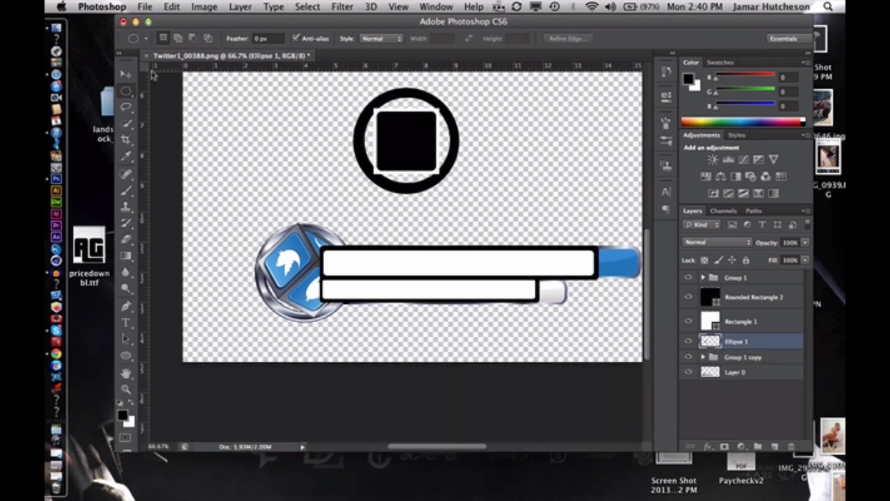
# Scale Rounded Rectangle 2 and Rectangle 1 together to about 117%, and re-centre the bordered square inside the black ring
pyautogui.click(126, 74)
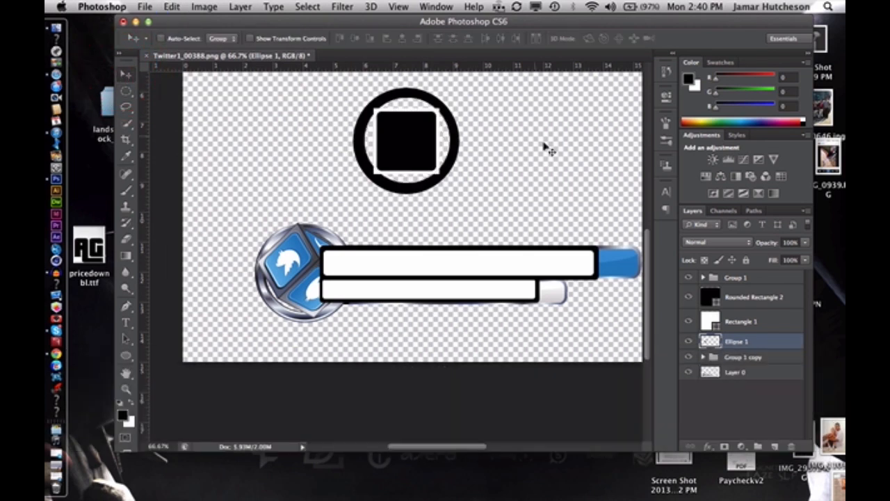
pyautogui.click(760, 321)
pyautogui.keyDown('shift'); pyautogui.click(749, 299); pyautogui.keyUp('shift')
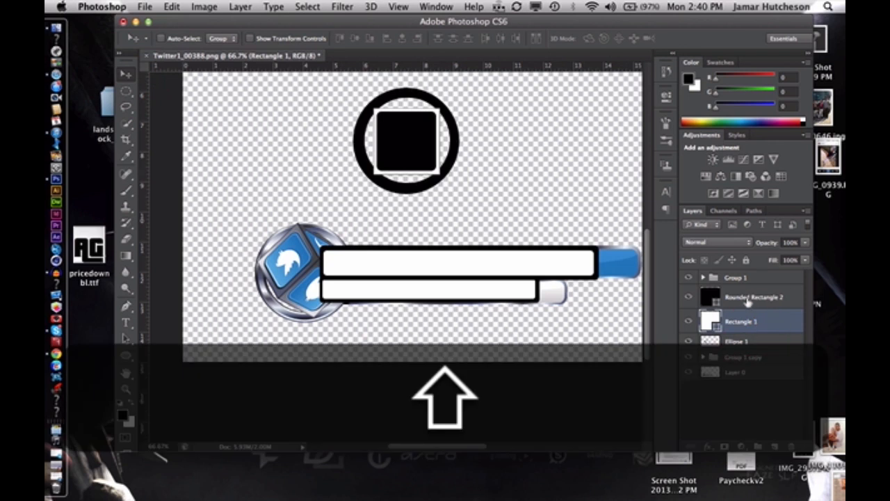
pyautogui.press('shift+super+t')
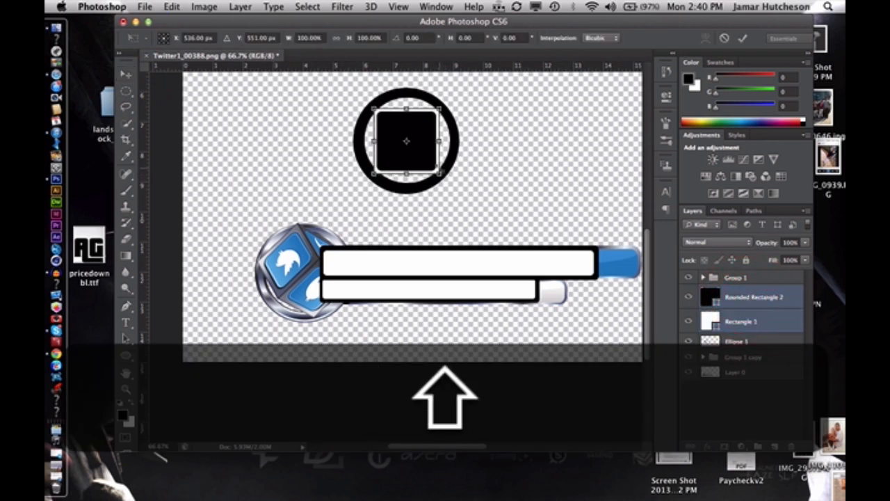
pyautogui.moveTo(439, 174); pyautogui.dragTo(451, 184)
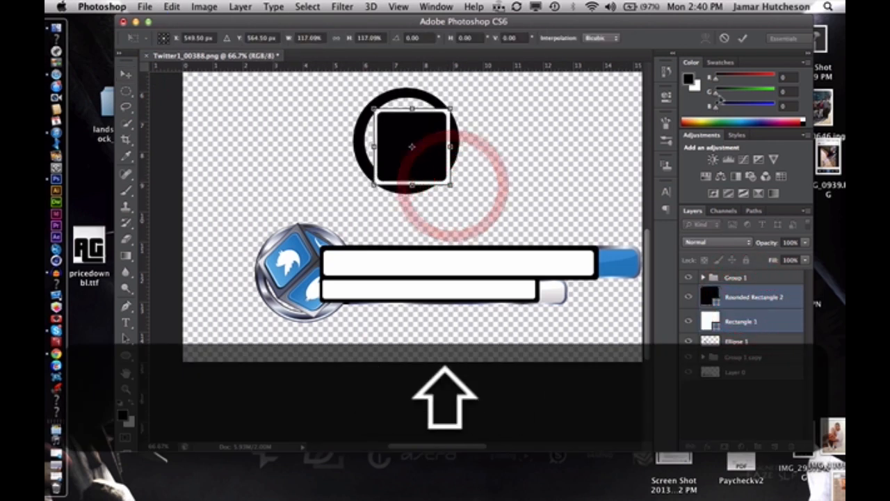
pyautogui.click(742, 39)
pyautogui.moveTo(430, 146); pyautogui.dragTo(421, 143)
# Enlarge the bordered square again to about 109%, roughly 2.8 in wide, and centre it over the ring
pyautogui.press('super+t')
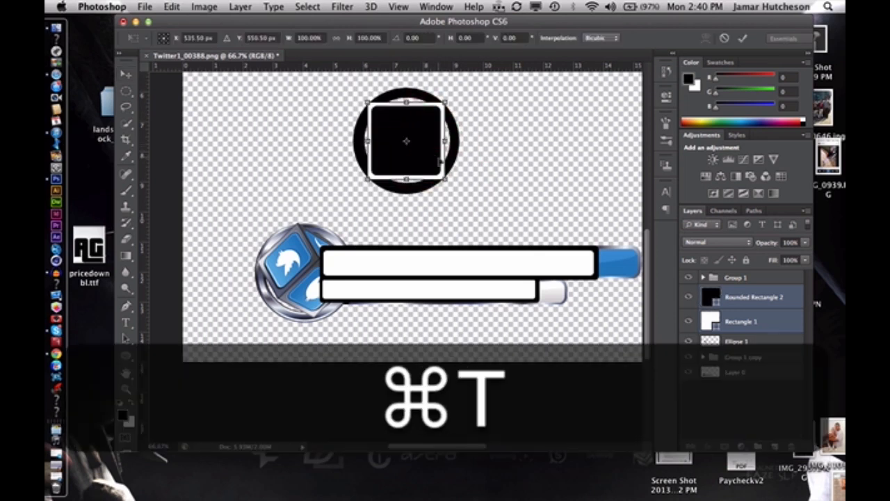
pyautogui.moveTo(448, 181); pyautogui.dragTo(454, 189)
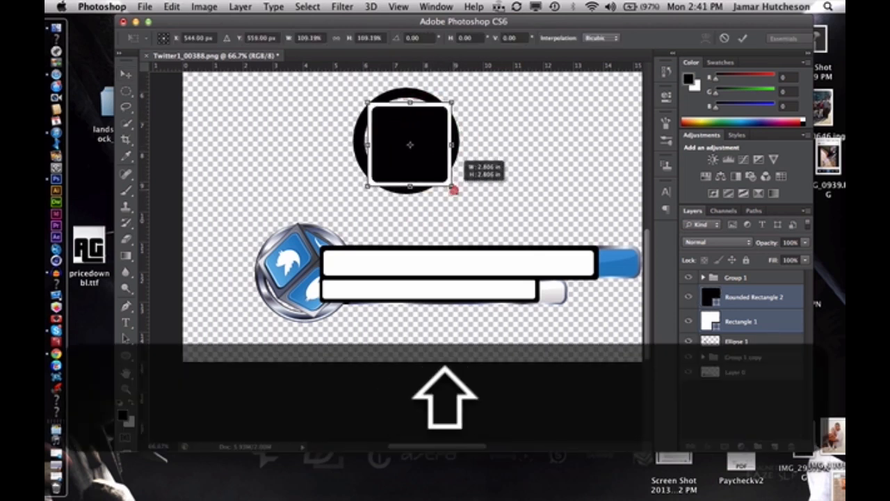
pyautogui.click(742, 38)
pyautogui.moveTo(406, 144); pyautogui.dragTo(401, 141)
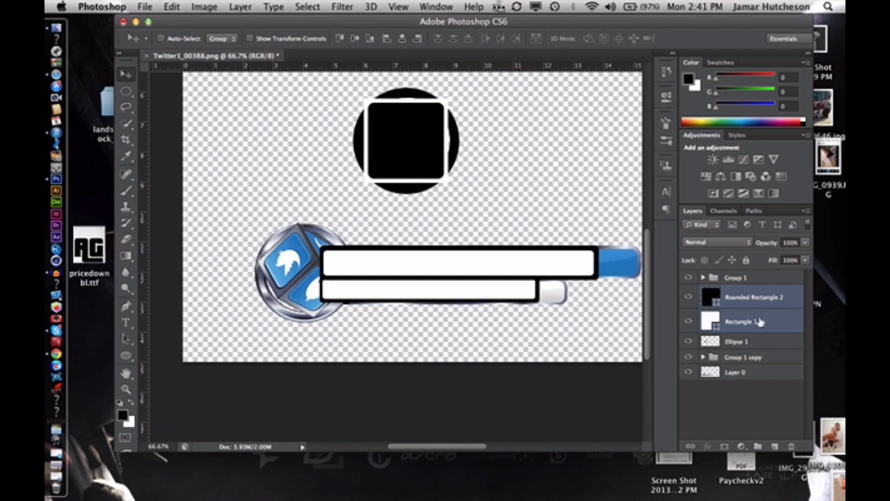
# Select Rounded Rectangle 2, Rectangle 1 and Ellipse 1 together and move the badge onto the reference badge
pyautogui.keyDown('shift'); pyautogui.click(752, 342); pyautogui.keyUp('shift')
pyautogui.click(763, 403)
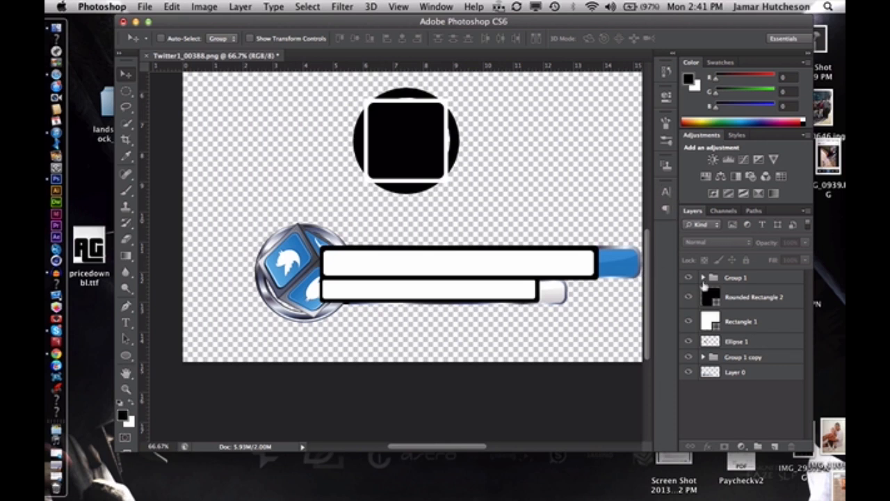
pyautogui.click(755, 295)
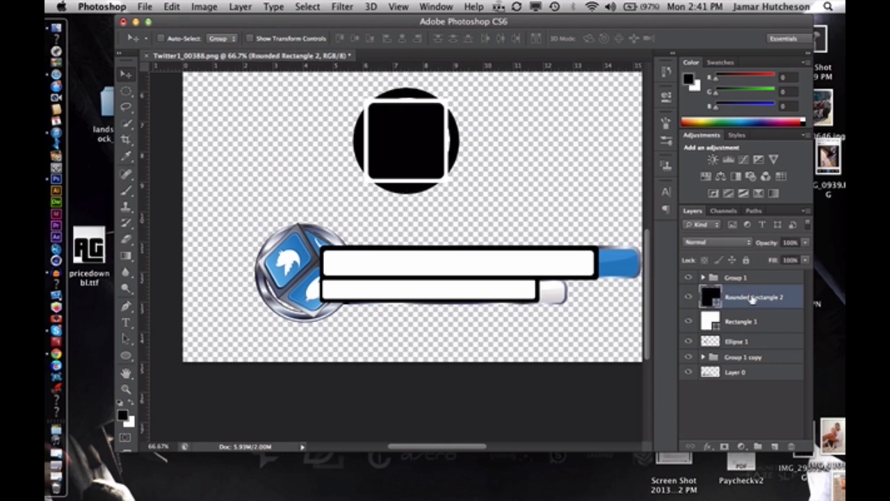
pyautogui.keyDown('shift'); pyautogui.click(758, 339); pyautogui.keyUp('shift')
pyautogui.moveTo(409, 146)
pyautogui.mouseDown()
pyautogui.moveTo(322, 205)
pyautogui.moveTo(300, 271)
pyautogui.mouseUp()
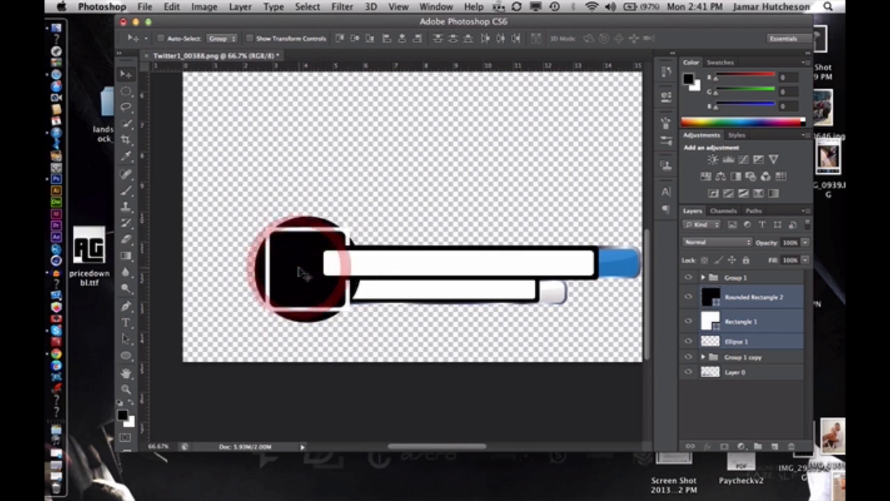
# Move the Group 1 folder below the Ellipse 1 layer so the badge sits in front of the bars
pyautogui.click(769, 281)
pyautogui.moveTo(769, 283); pyautogui.dragTo(775, 347)
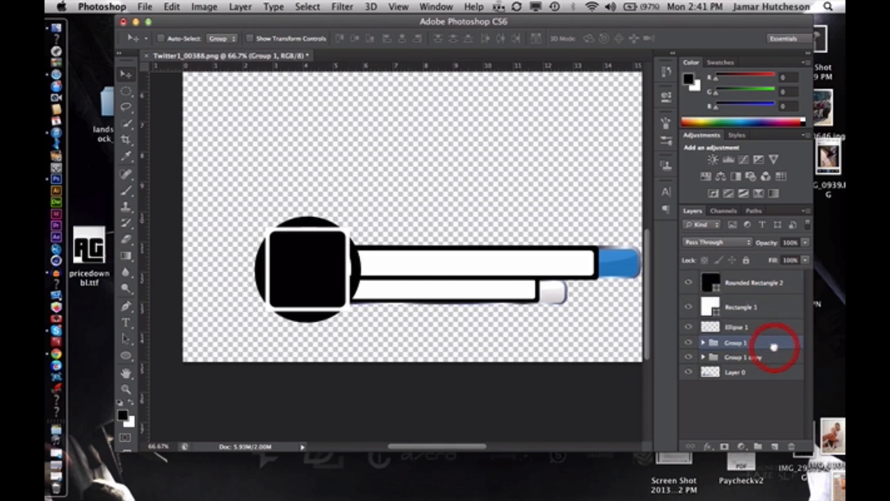
pyautogui.click(745, 426)
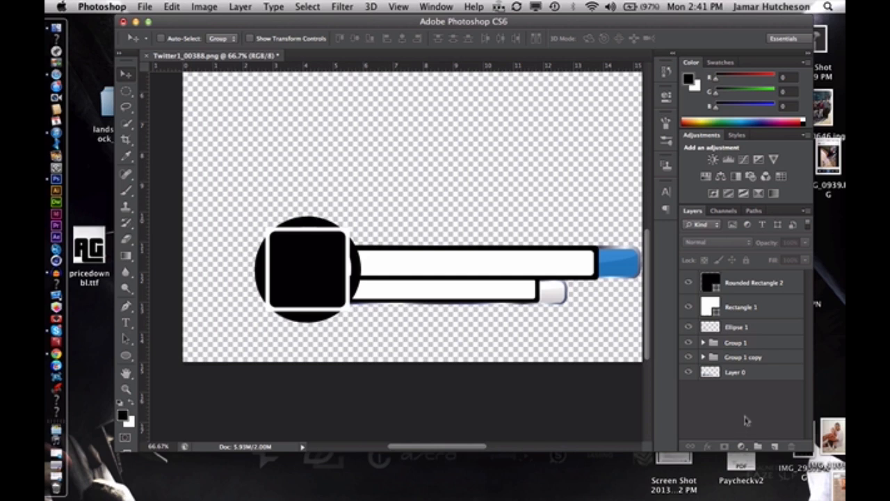
# Select all layers from Rounded Rectangle 2 to Group 1 copy and move the banner above the reference
pyautogui.click(775, 292)
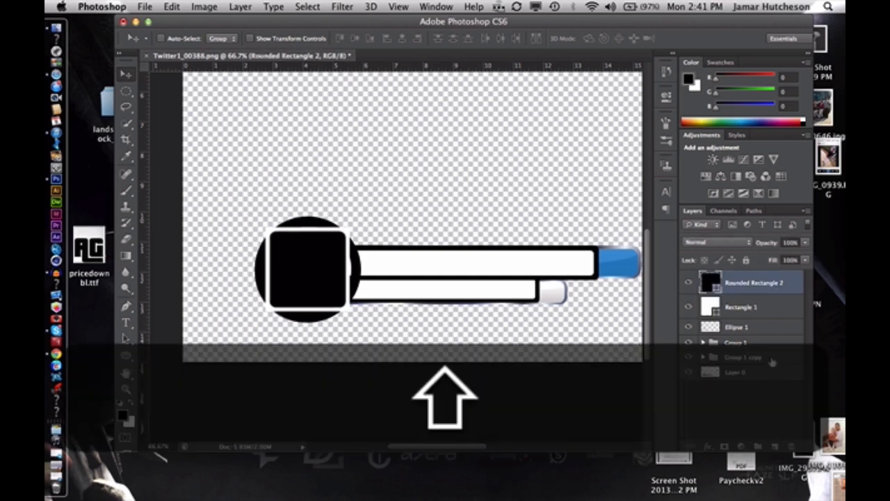
pyautogui.keyDown('shift'); pyautogui.click(771, 358); pyautogui.keyUp('shift')
pyautogui.moveTo(483, 285); pyautogui.dragTo(478, 171)
pyautogui.click(739, 407)
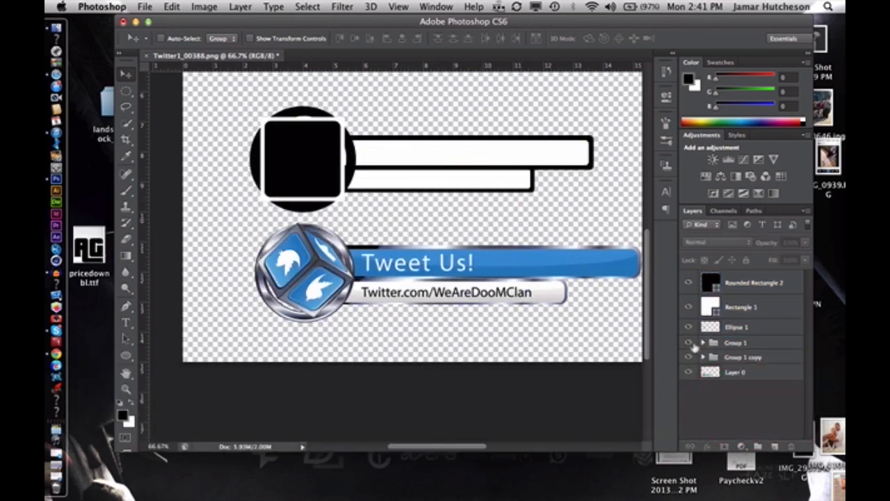
# Expand Group 1 and rasterize its Rounded Rectangle 1 copy layer, the black border of the upper bar
pyautogui.click(703, 343)
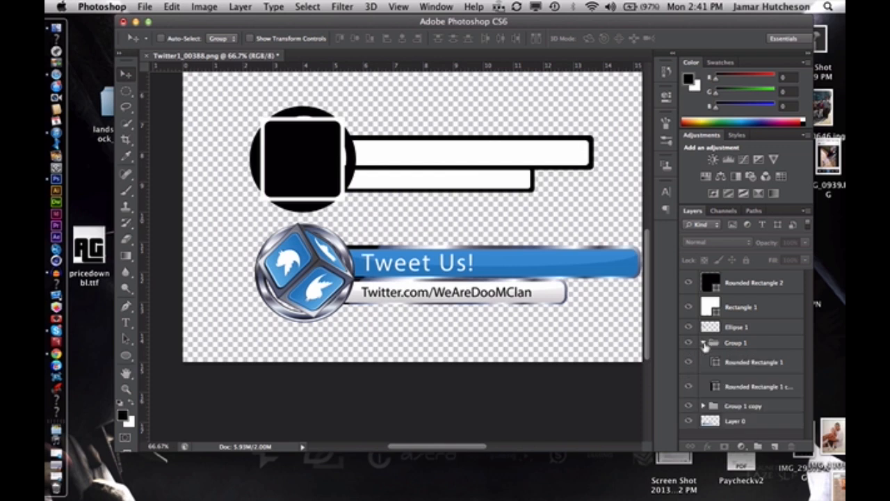
pyautogui.click(688, 363)
pyautogui.click(687, 360)
pyautogui.click(791, 375)
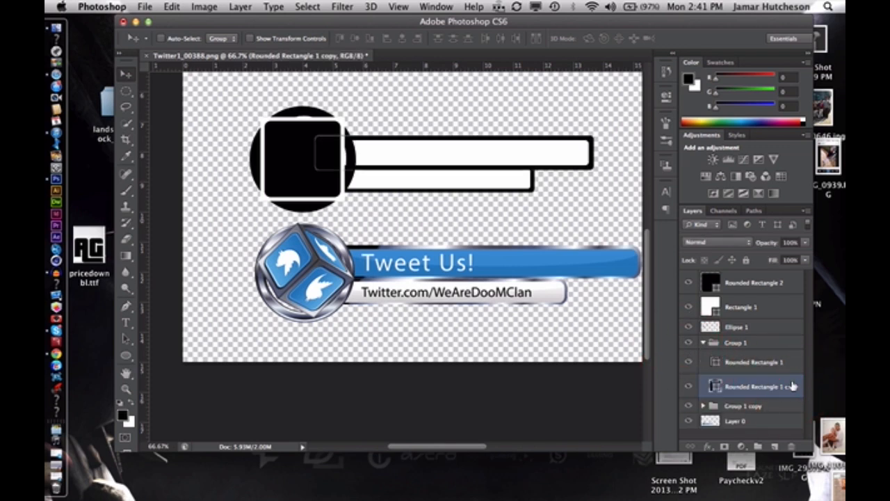
pyautogui.rightClick(790, 382)
pyautogui.click(647, 153)
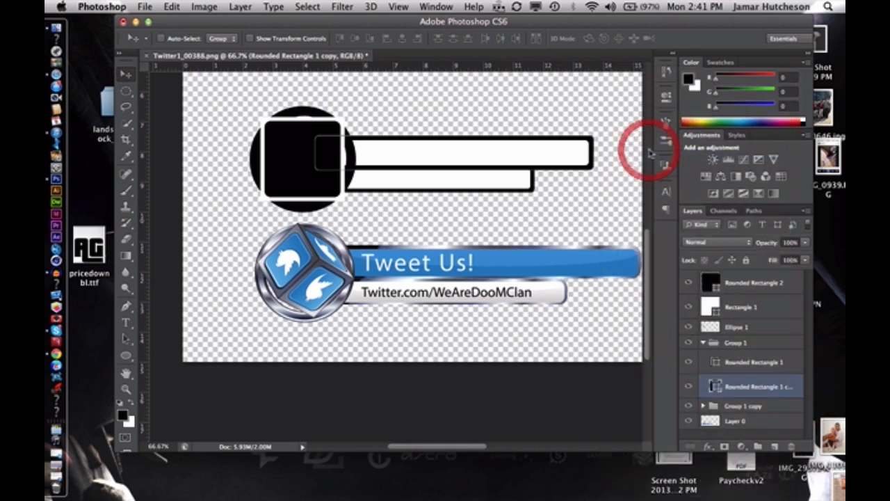
# Add a linear black-to-white Gradient Overlay to the Rounded Rectangle 1 copy layer, with Reverse off
pyautogui.doubleClick(799, 376)
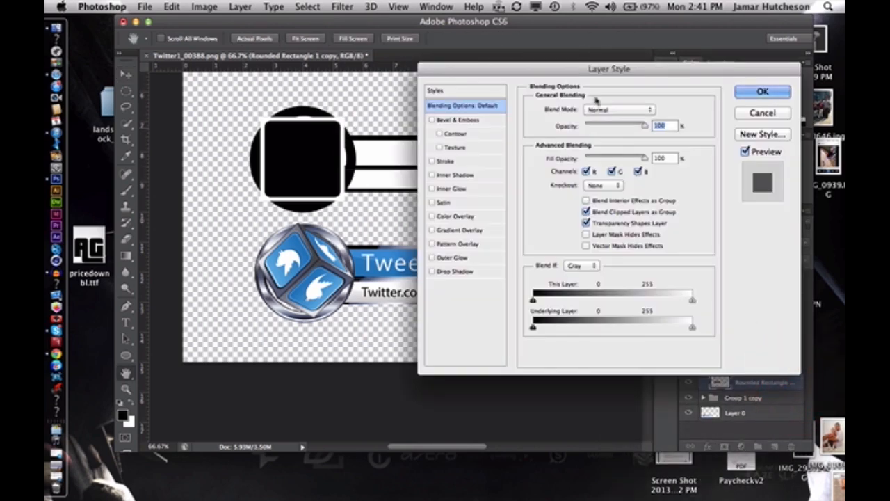
pyautogui.moveTo(674, 70); pyautogui.dragTo(680, 73)
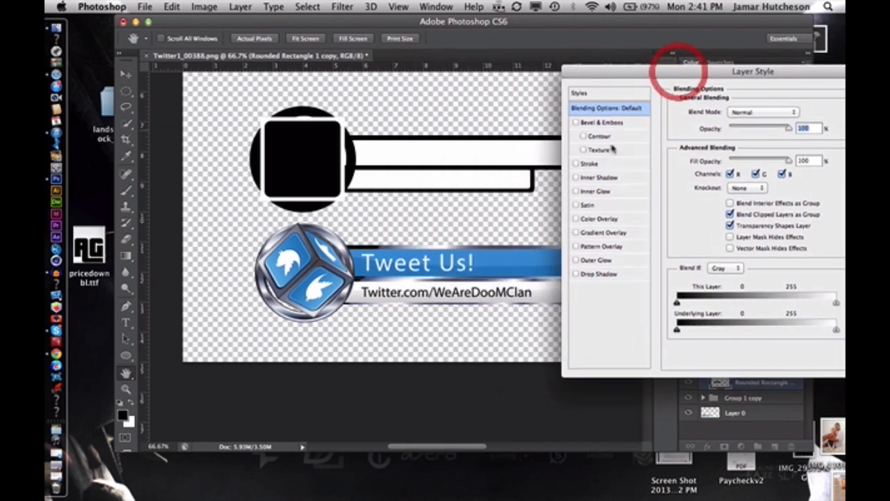
pyautogui.click(603, 233)
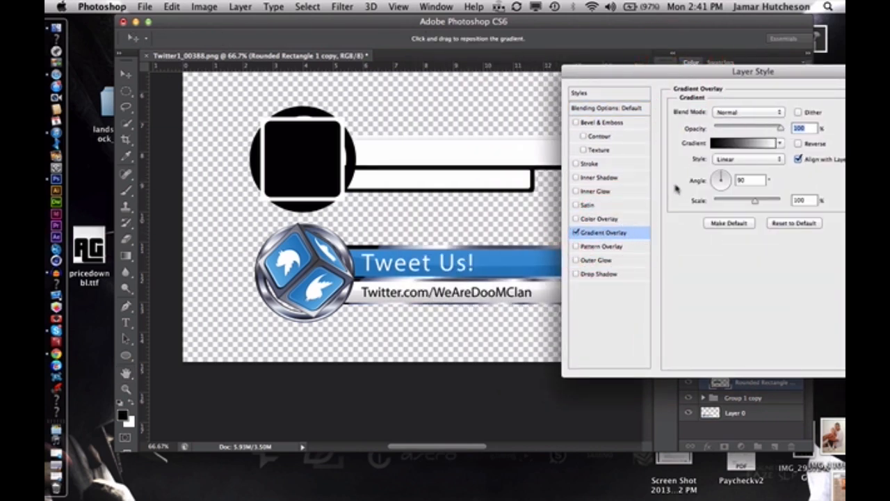
pyautogui.click(749, 144)
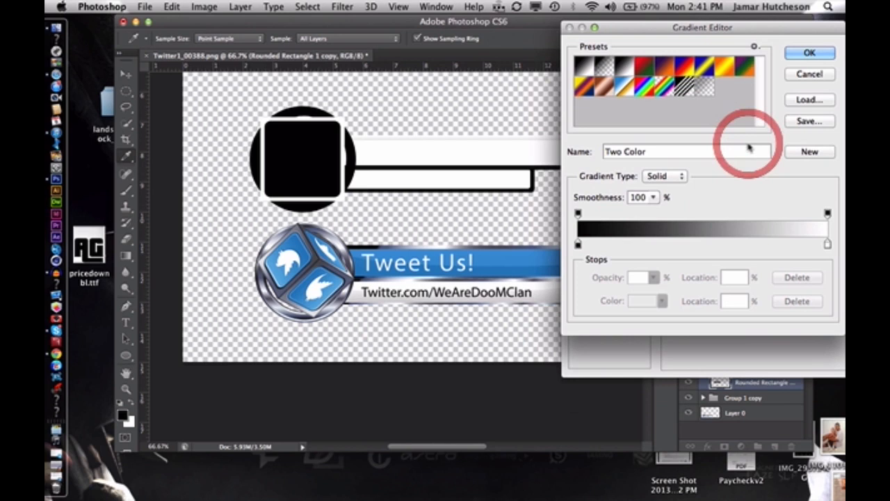
pyautogui.click(811, 75)
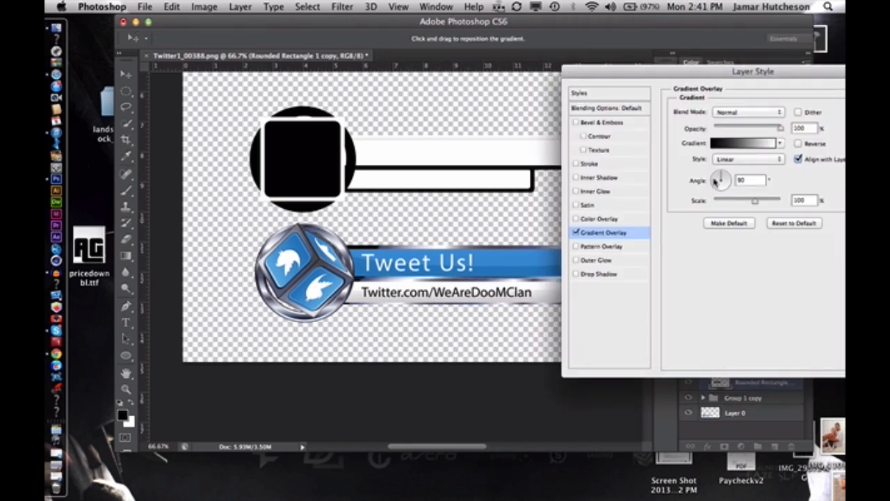
pyautogui.click(799, 144)
pyautogui.click(799, 144)
# Set the Gradient Overlay's angle to 0 degrees
pyautogui.moveTo(739, 182); pyautogui.dragTo(737, 181)
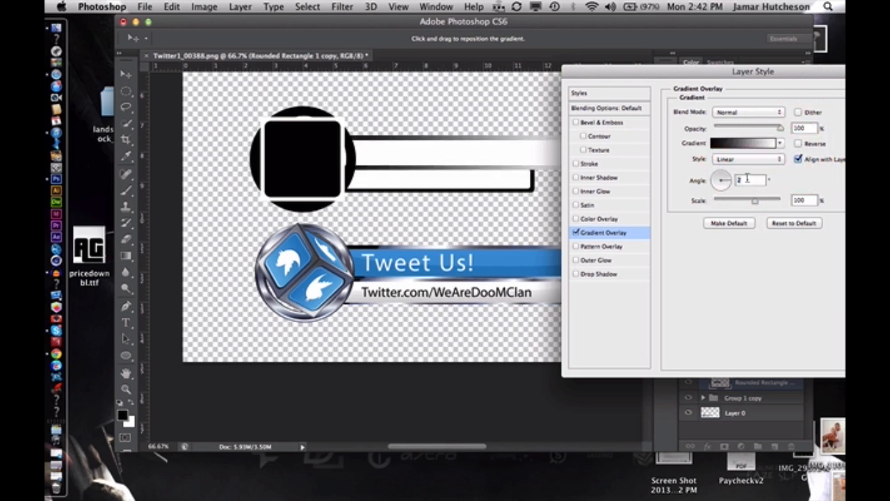
pyautogui.click(749, 180)
pyautogui.press('BackSpace')
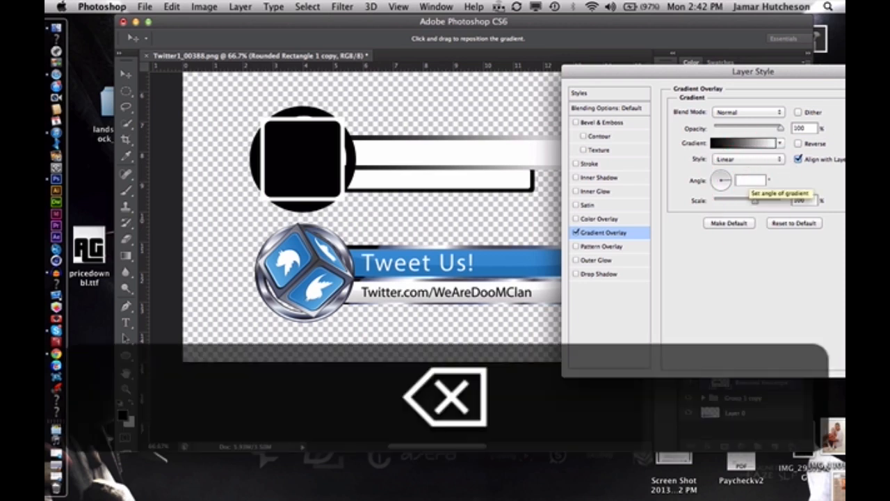
pyautogui.write('0')
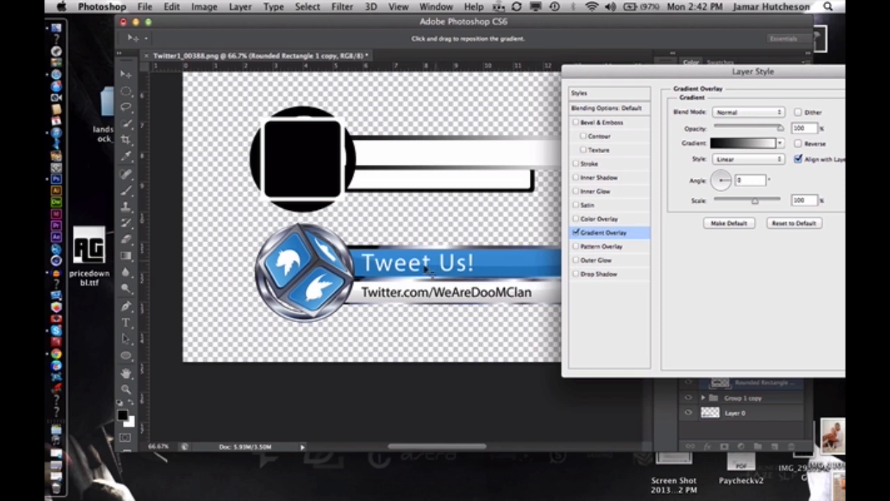
# Add a grey colour stop at 27% to the overlay's gradient
pyautogui.click(750, 144)
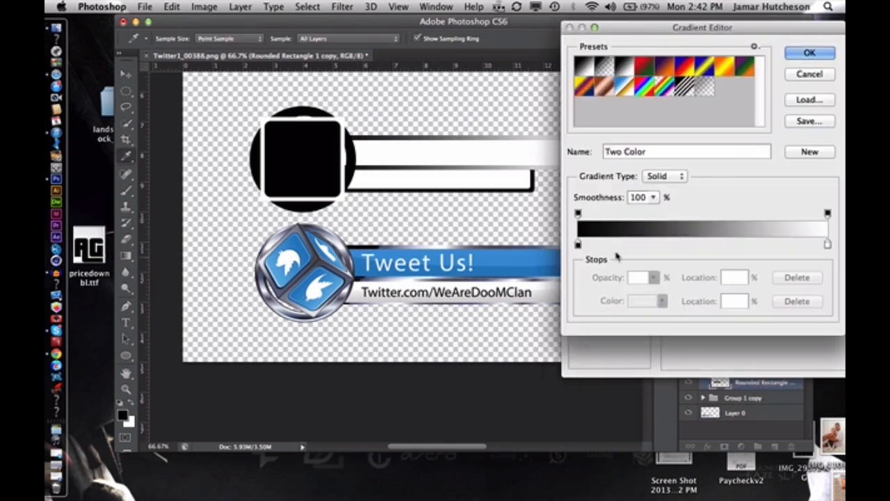
pyautogui.click(616, 244)
pyautogui.moveTo(616, 244); pyautogui.dragTo(645, 243)
pyautogui.doubleClick(645, 243)
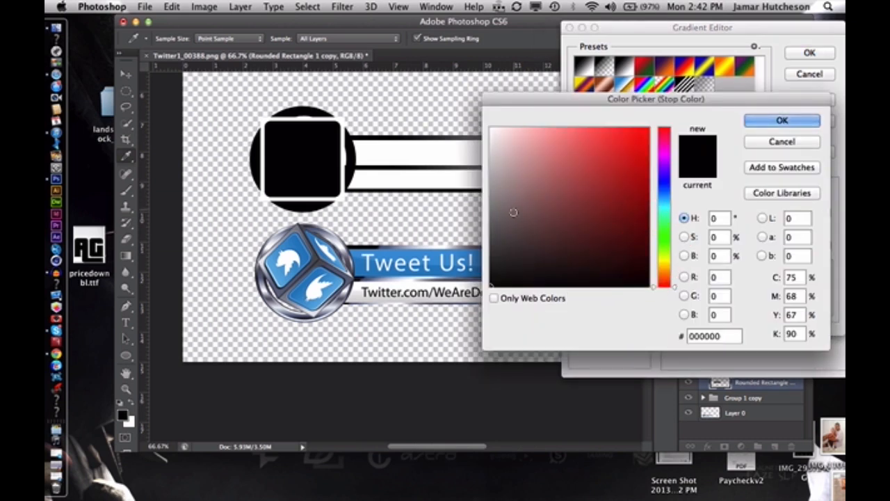
pyautogui.click(442, 223)
pyautogui.click(768, 122)
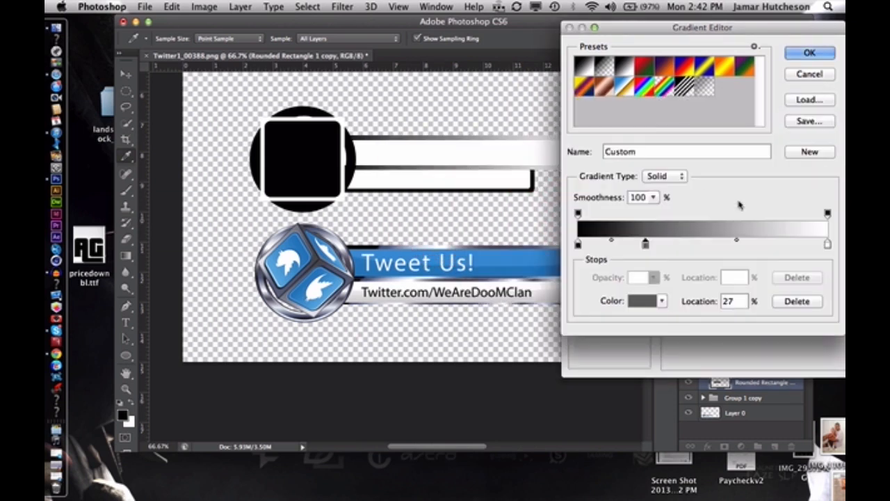
# Shift the white stop to just before the gradient's middle and add a dark grey stop at 72%
pyautogui.moveTo(827, 245); pyautogui.dragTo(756, 243)
pyautogui.doubleClick(756, 243)
pyautogui.click(490, 235)
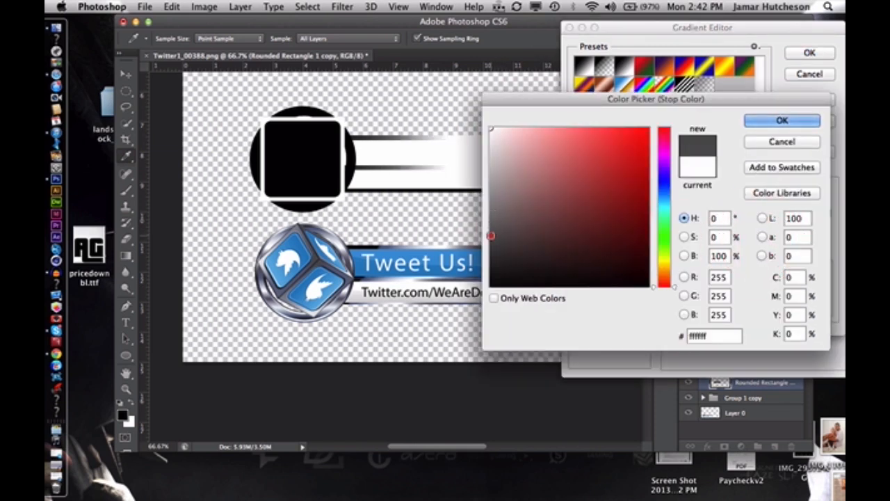
pyautogui.click(765, 123)
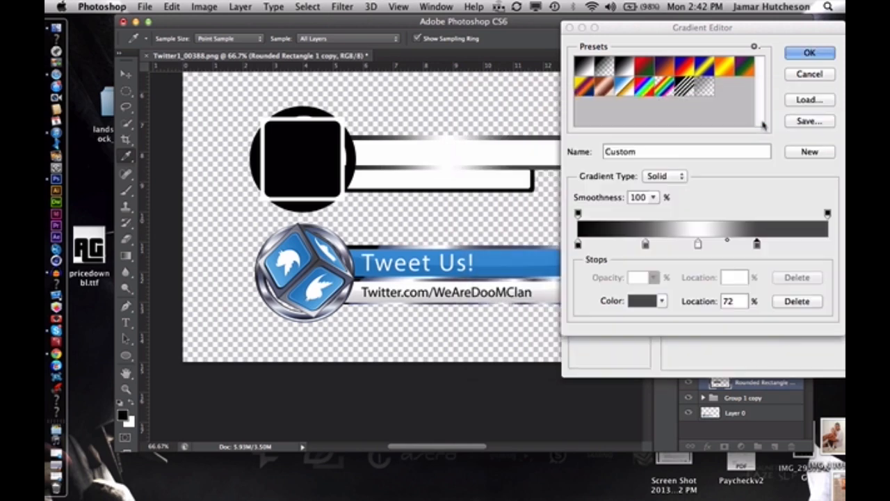
# Add a near-white colour stop (#f0f0f0) at 87% to the overlay's gradient
pyautogui.moveTo(620, 35); pyautogui.dragTo(674, 49)
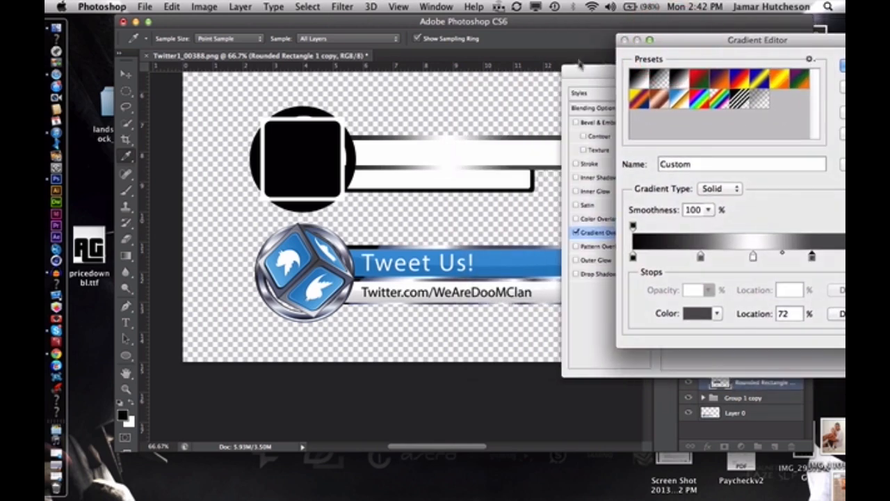
pyautogui.moveTo(580, 76); pyautogui.dragTo(353, 57)
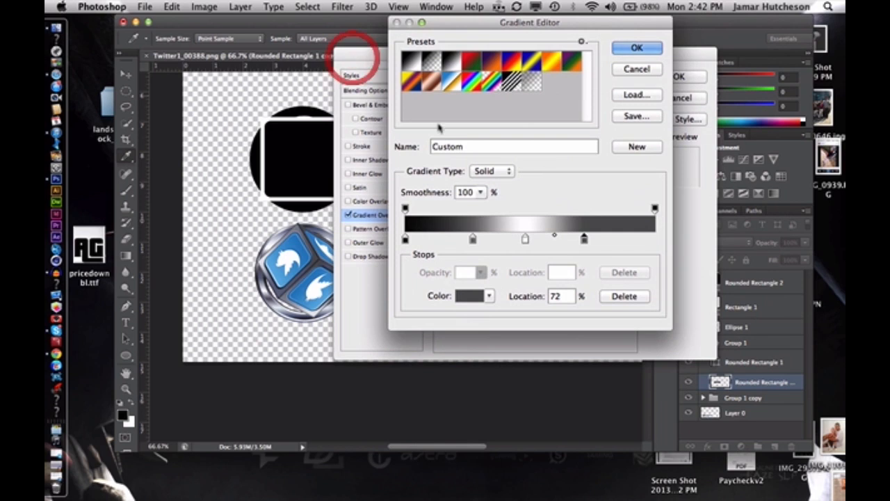
pyautogui.click(622, 240)
pyautogui.doubleClick(622, 239)
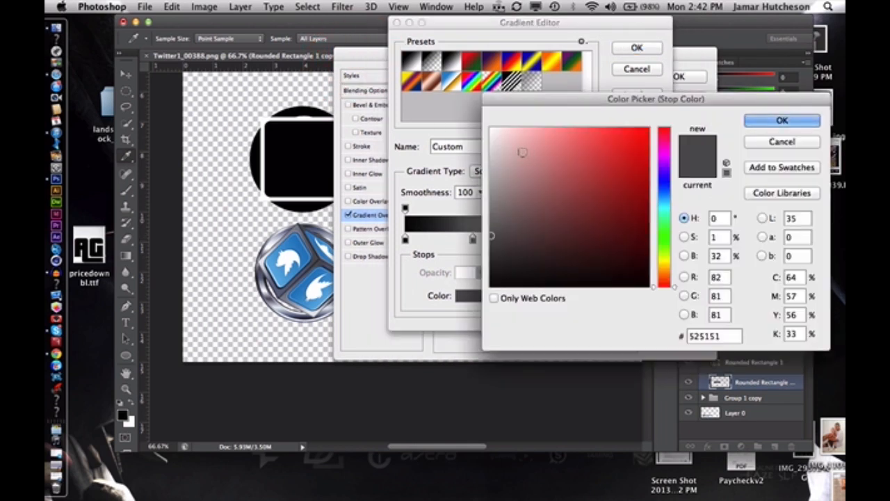
pyautogui.click(499, 142)
pyautogui.click(490, 137)
pyautogui.click(773, 121)
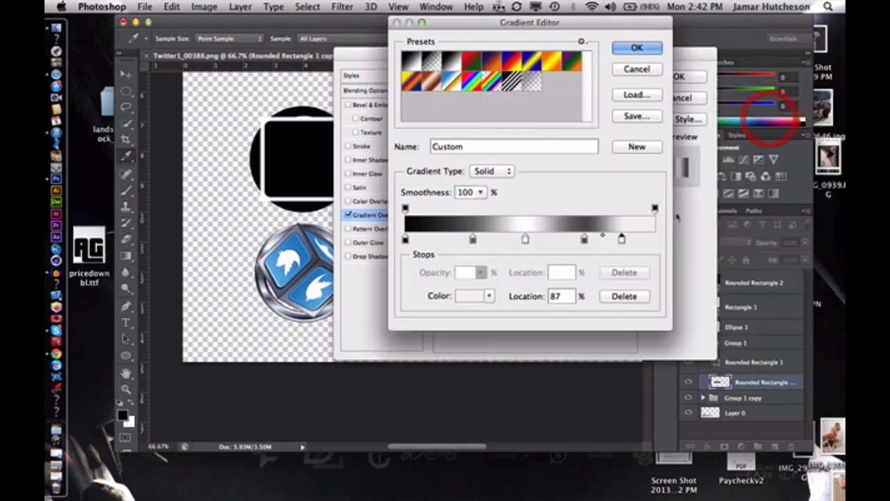
# Add a light grey colour stop at 100% to the gradient and apply the Gradient Overlay to the layer
pyautogui.click(654, 239)
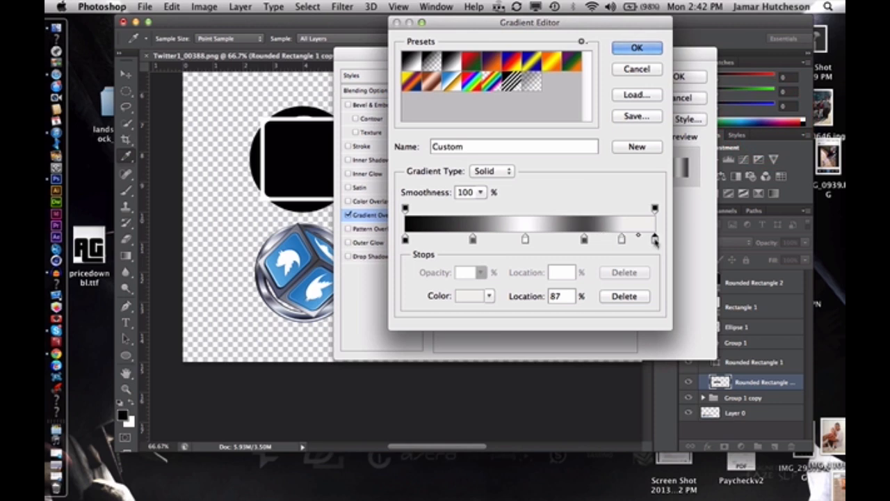
pyautogui.doubleClick(654, 240)
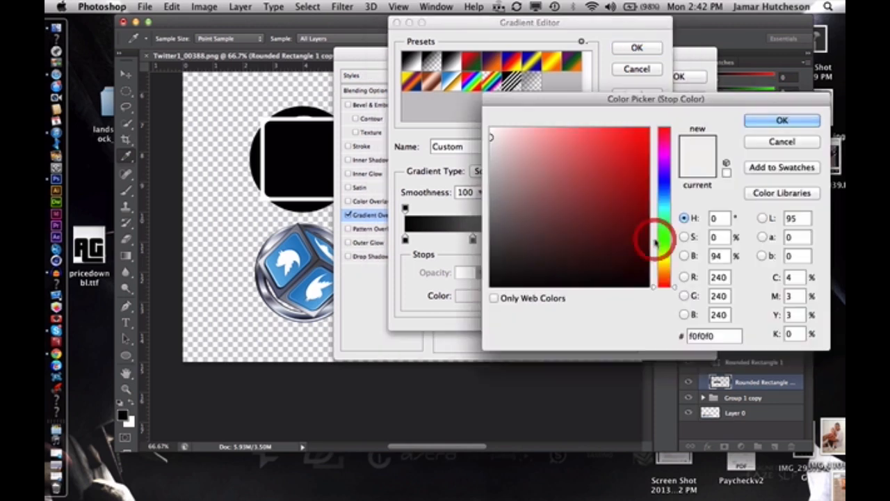
pyautogui.click(491, 159)
pyautogui.click(764, 120)
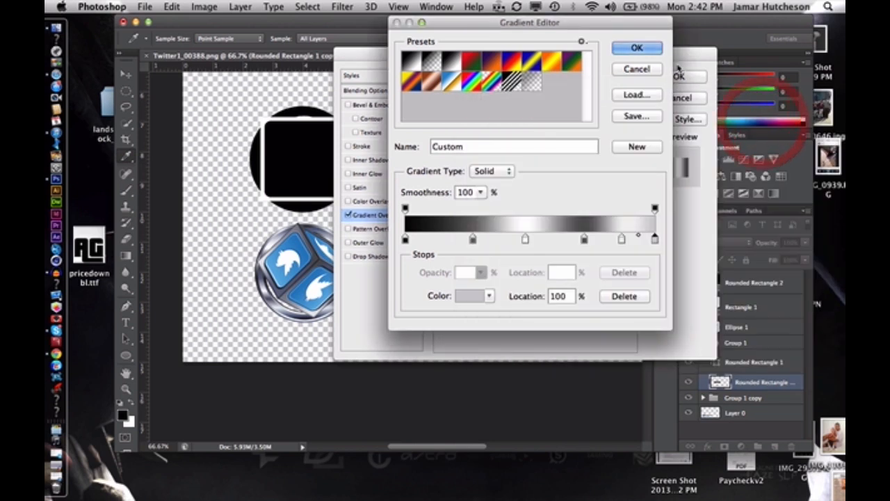
pyautogui.click(644, 50)
pyautogui.click(676, 76)
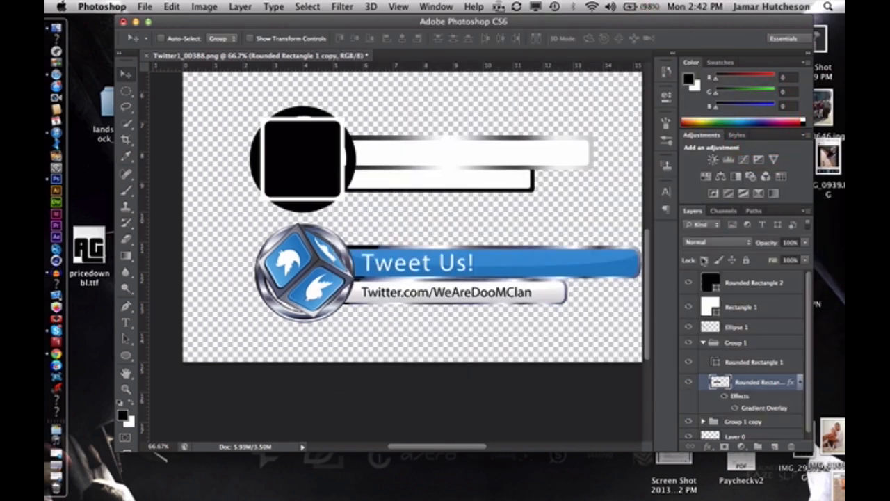
# Reopen the Rounded Rectangle 1 copy layer's style settings and enable a smooth Inner Bevel with Bevel & Emboss
pyautogui.doubleClick(790, 410)
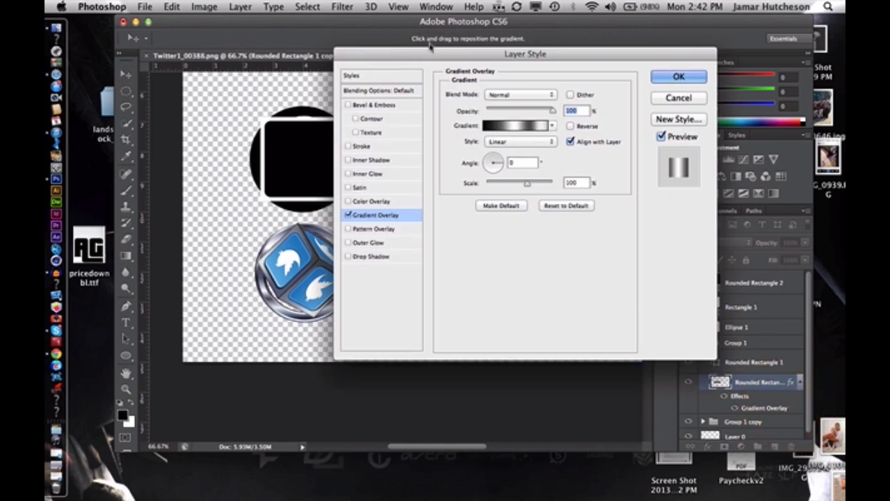
pyautogui.moveTo(508, 43); pyautogui.dragTo(622, 60)
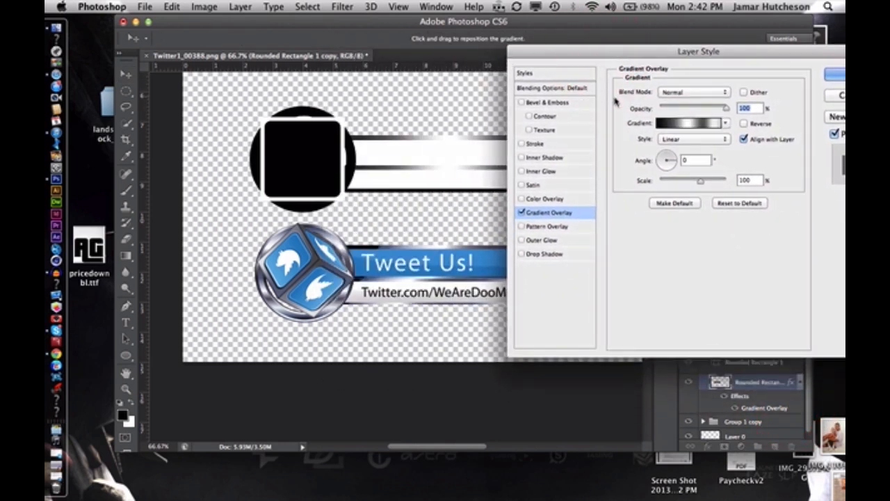
pyautogui.click(545, 103)
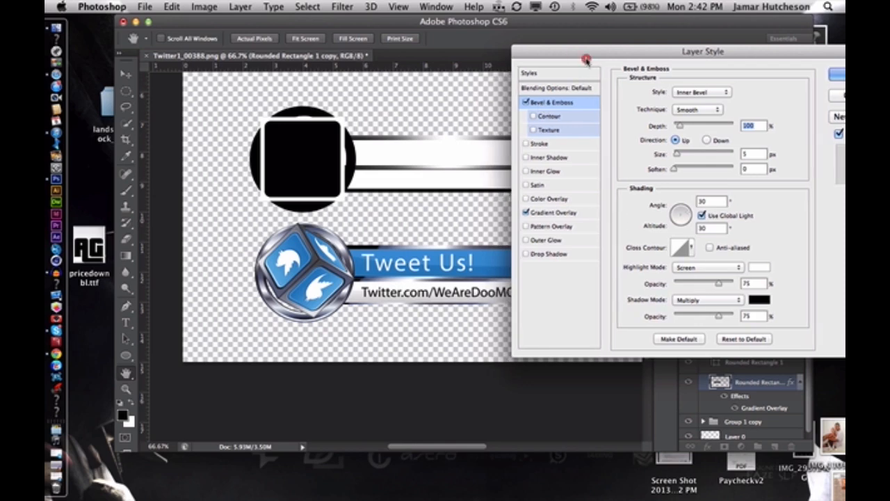
pyautogui.moveTo(569, 56); pyautogui.dragTo(643, 31)
# Briefly try a Color Overlay on the upper bar's border, then enable a black Multiply Inner Shadow at 100% opacity
pyautogui.click(622, 186)
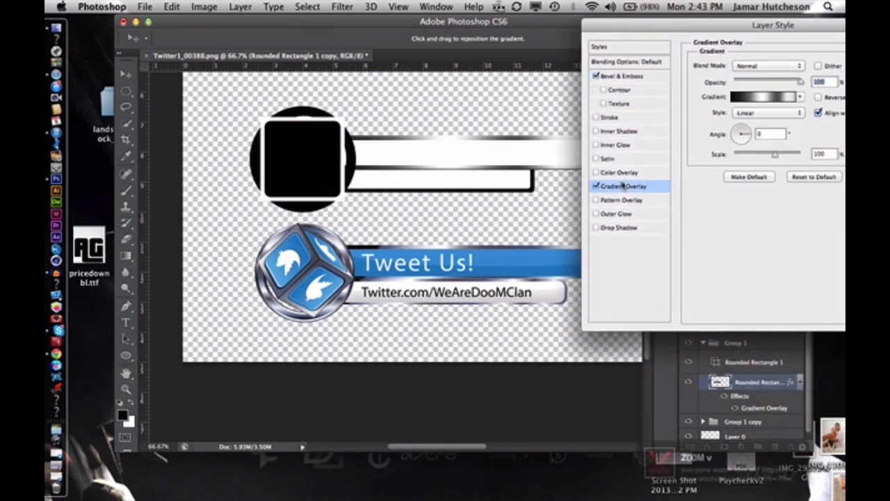
pyautogui.click(595, 172)
pyautogui.click(595, 172)
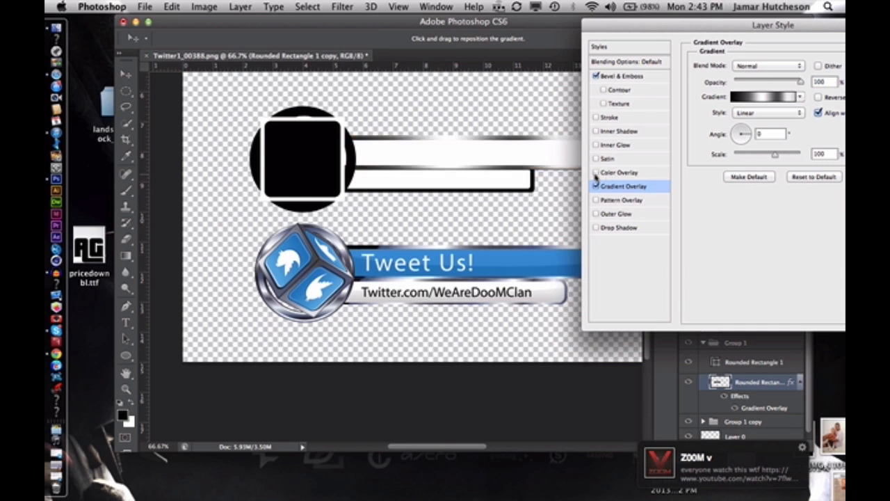
pyautogui.click(605, 131)
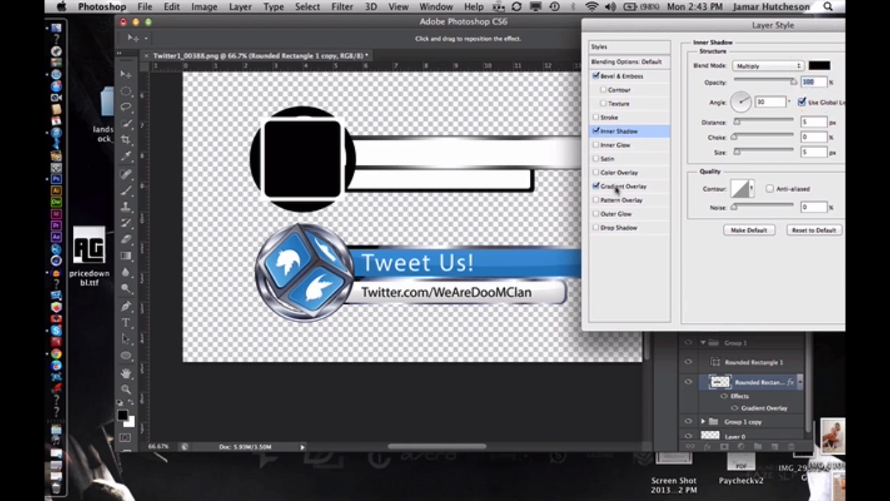
# Recolour the Gradient Overlay's first stop to very dark grey (#1d1d1d) and accept the edited gradient
pyautogui.click(616, 187)
pyautogui.click(752, 98)
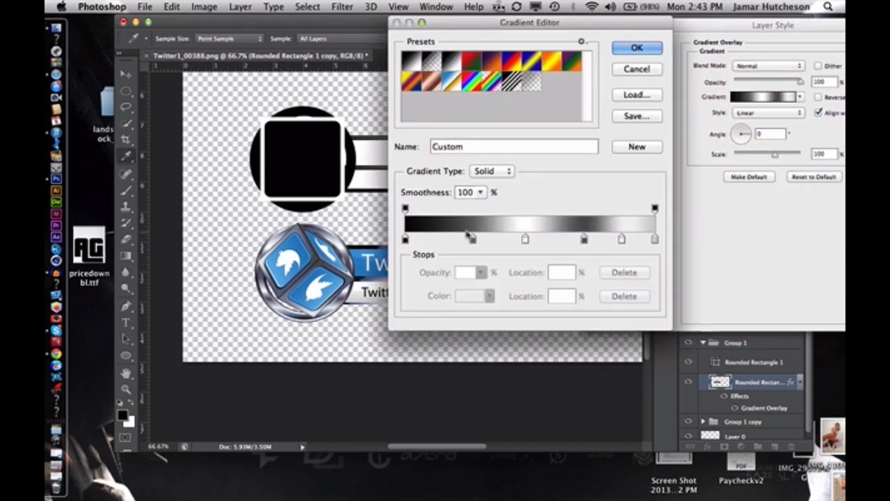
pyautogui.doubleClick(405, 239)
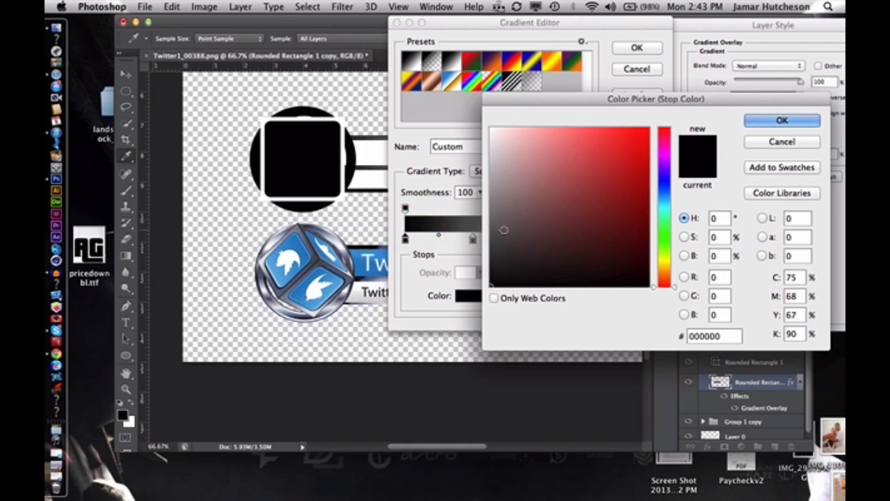
pyautogui.click(471, 235)
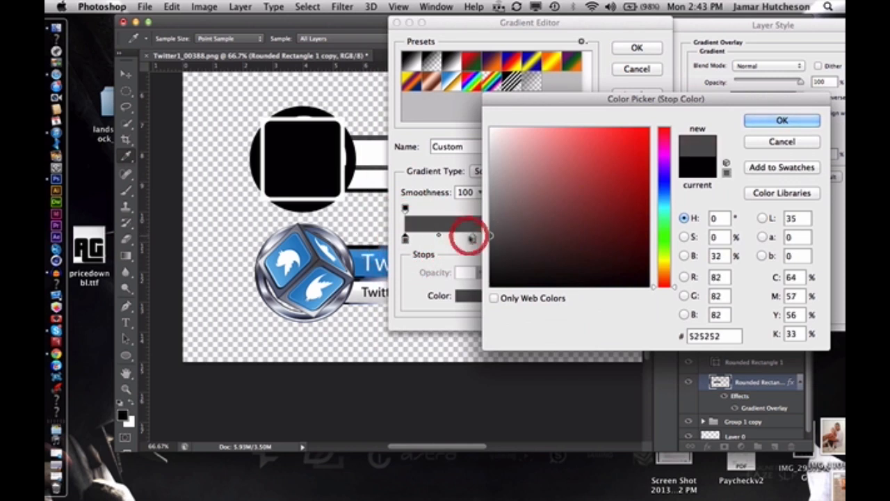
pyautogui.click(782, 120)
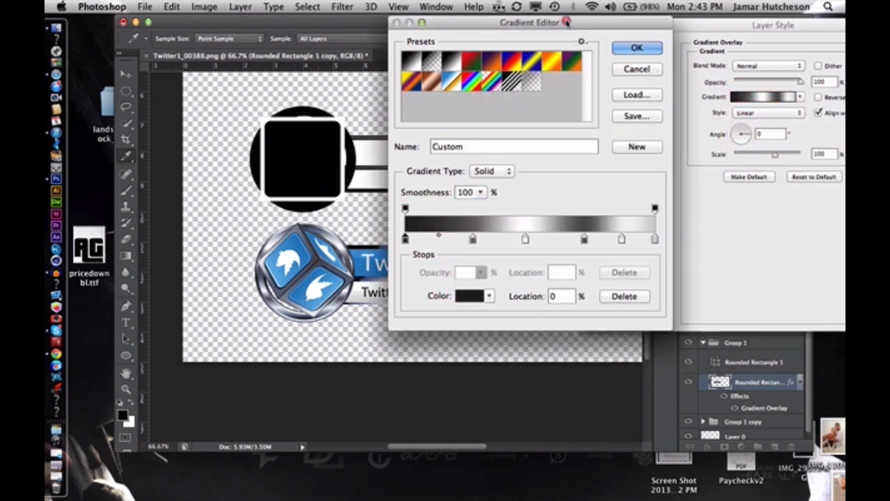
pyautogui.moveTo(585, 21); pyautogui.dragTo(744, 26)
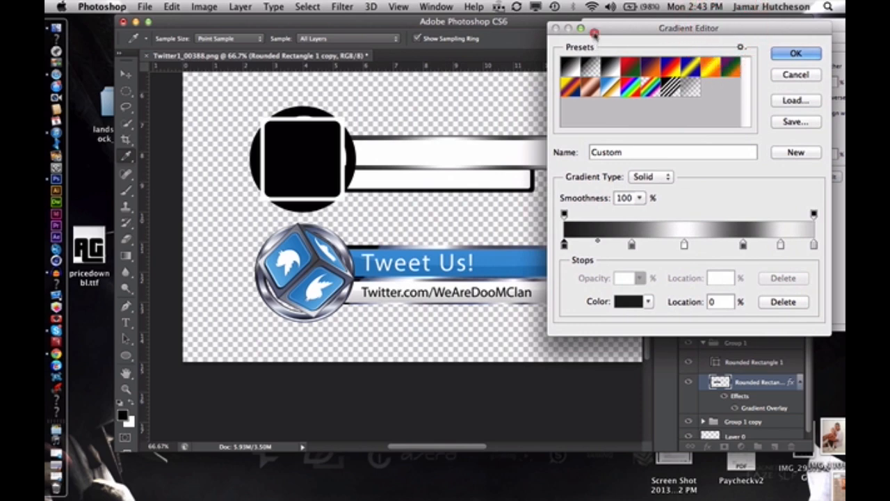
pyautogui.moveTo(595, 34); pyautogui.dragTo(565, 38)
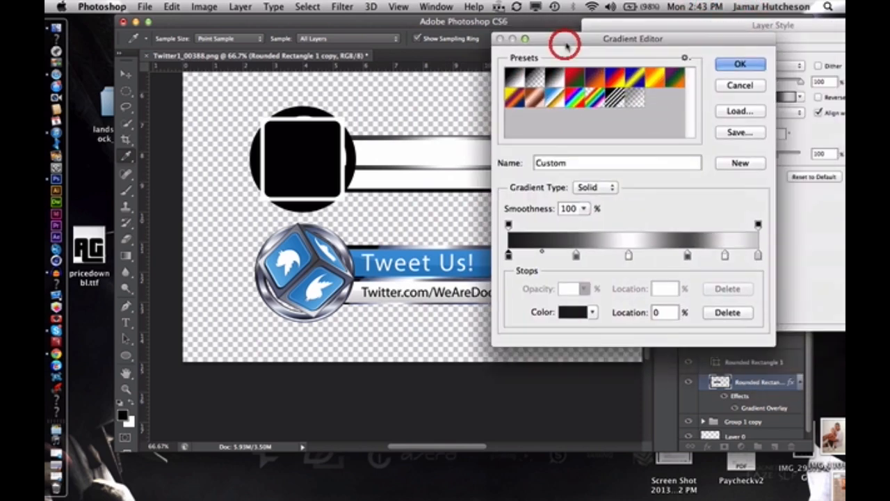
pyautogui.click(794, 64)
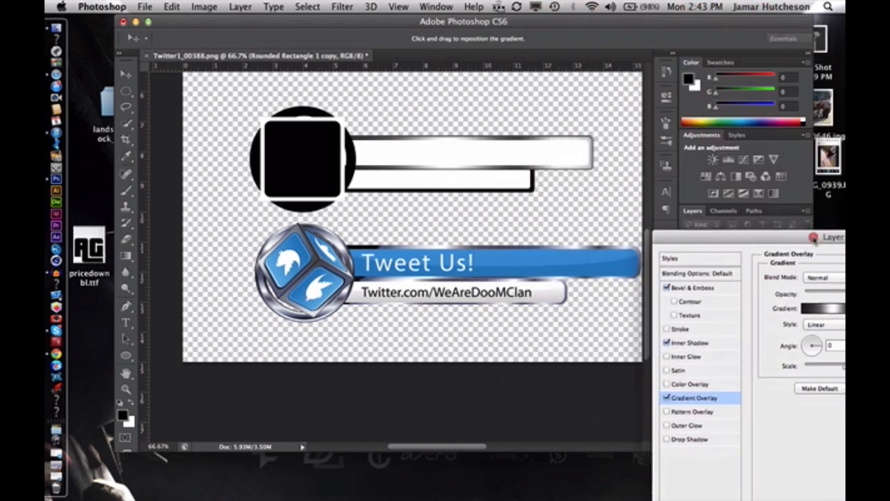
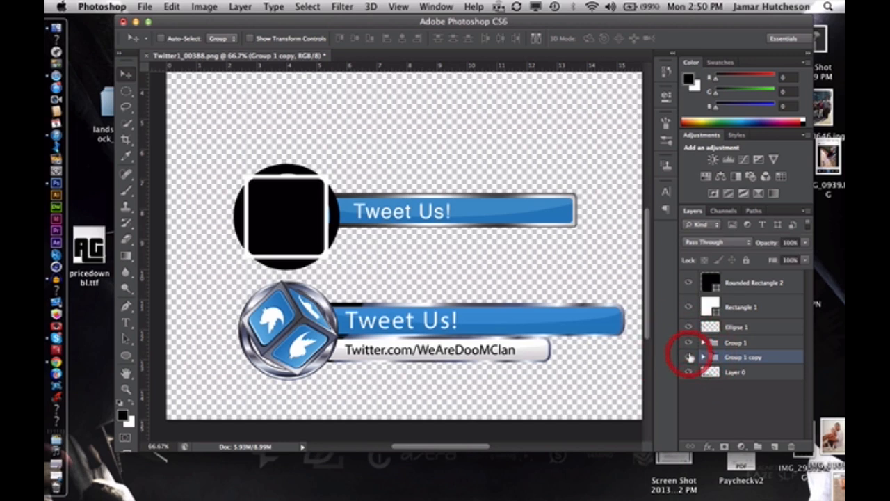
pyautogui.click(737, 343)
pyautogui.moveTo(473, 210); pyautogui.dragTo(461, 240)
pyautogui.press('super+z')
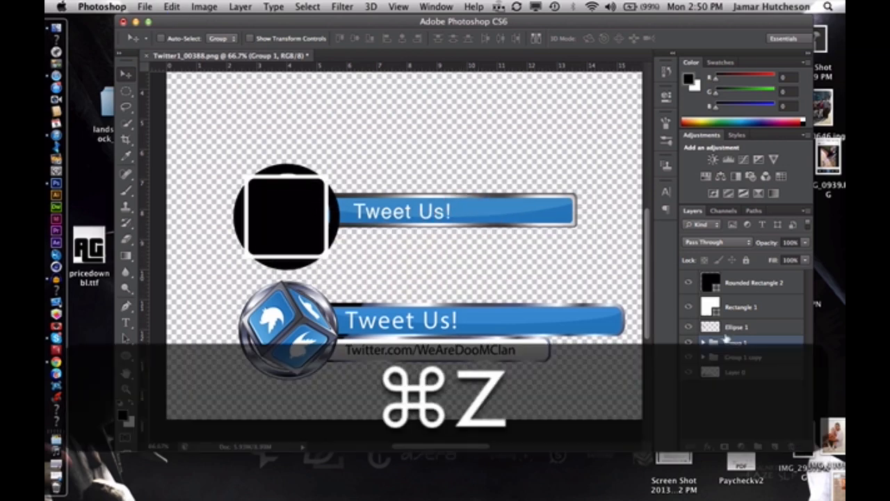
# Move Group 1 copy down beneath the upper bar, then shift its "Tweet Us!" text slightly to the right
pyautogui.click(743, 357)
pyautogui.moveTo(419, 215); pyautogui.dragTo(399, 245)
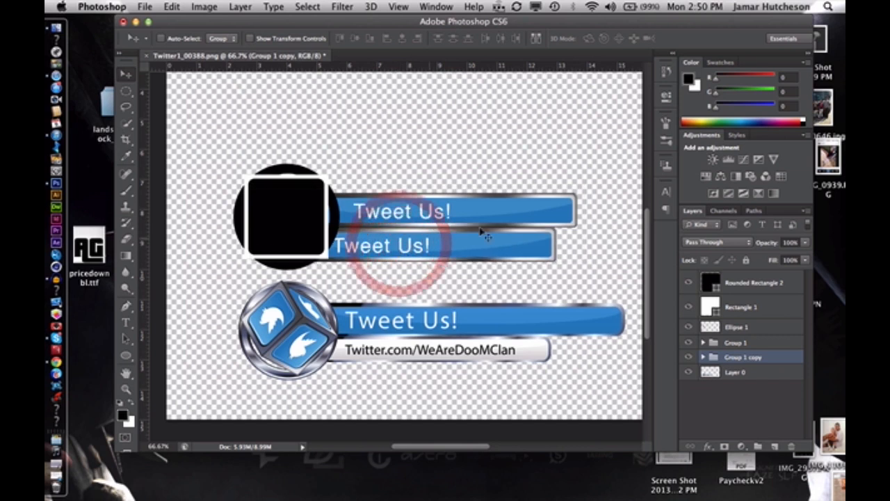
pyautogui.click(703, 356)
pyautogui.click(744, 372)
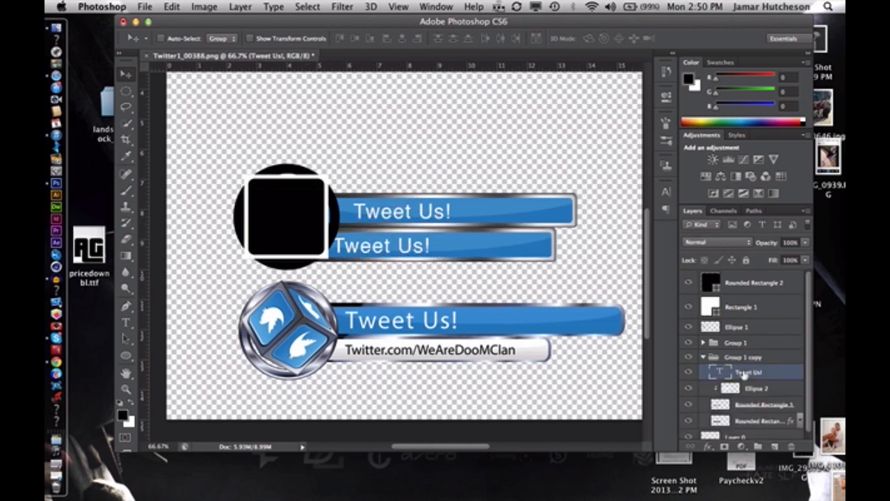
pyautogui.moveTo(362, 243)
pyautogui.mouseDown()
pyautogui.moveTo(376, 242)
pyautogui.moveTo(354, 247)
pyautogui.moveTo(370, 244)
pyautogui.mouseUp()
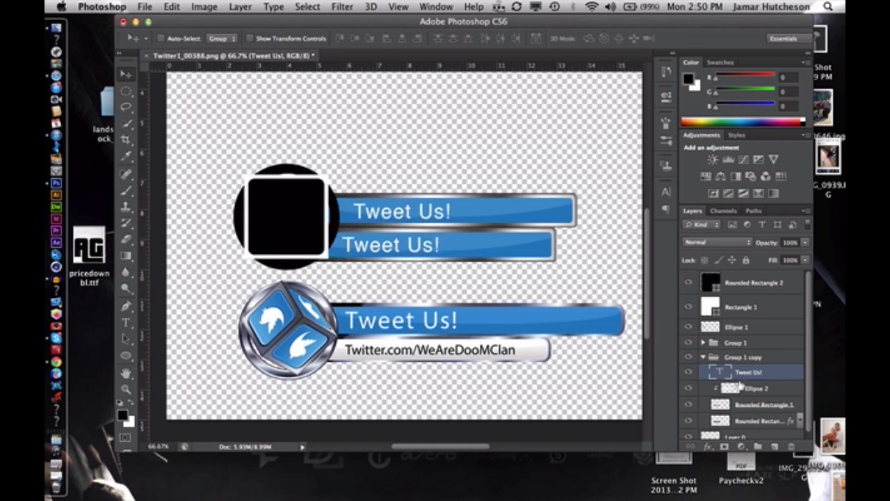
# Add a white (#ffffff) Color Overlay at 100% opacity to the Rounded Rectangle 1 fill of the lower bar
pyautogui.click(792, 403)
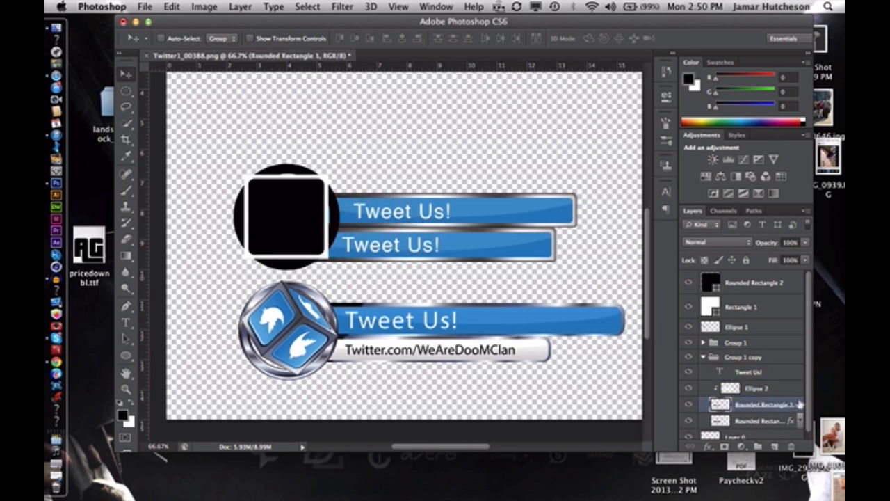
pyautogui.doubleClick(800, 404)
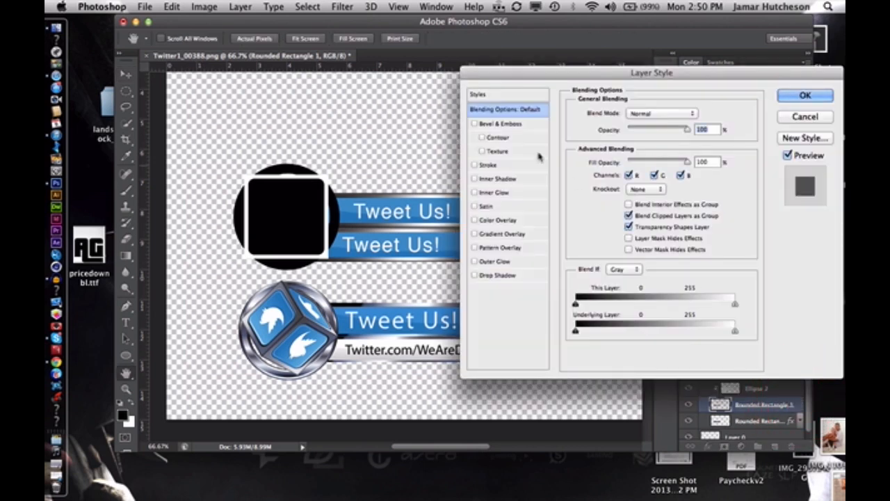
pyautogui.click(490, 220)
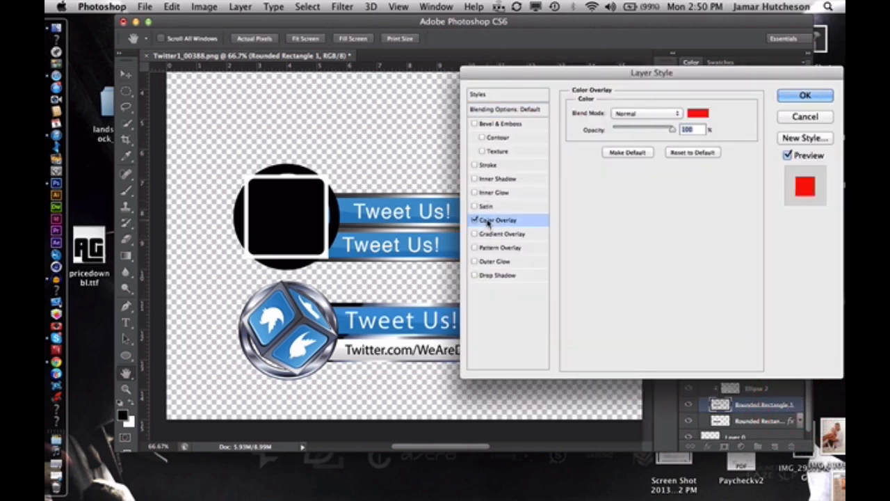
pyautogui.click(698, 113)
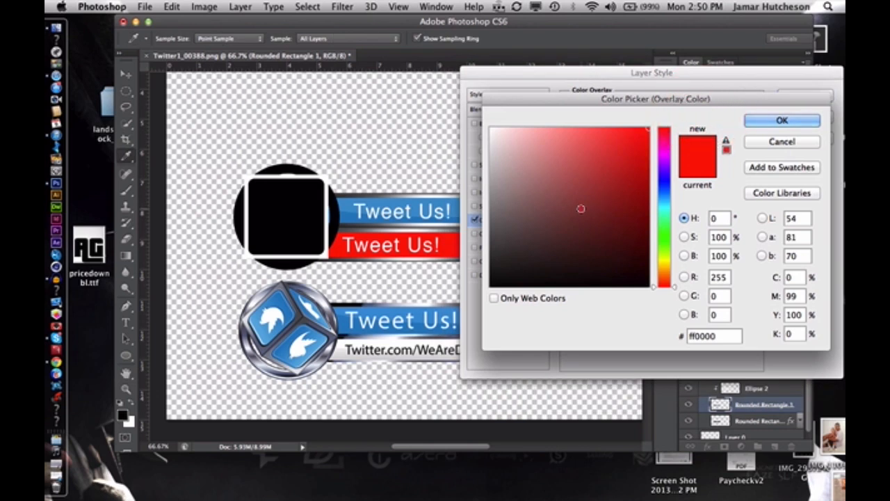
pyautogui.click(484, 119)
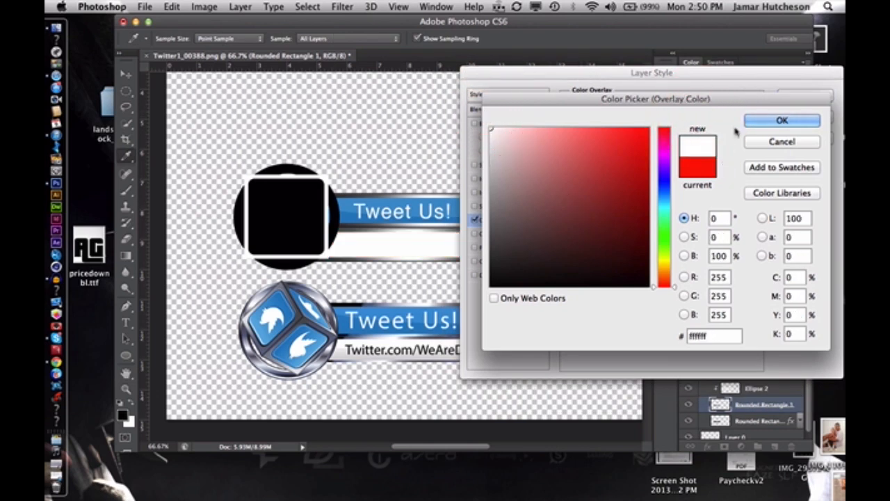
pyautogui.click(778, 121)
pyautogui.click(795, 97)
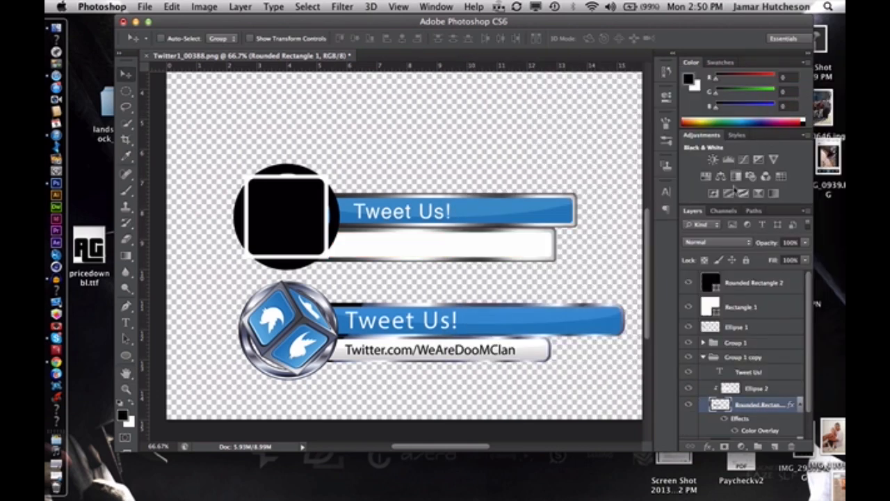
# Recolour the lower bar's Color Overlay to very light grey (#ececec) and accept the layer style
pyautogui.doubleClick(790, 430)
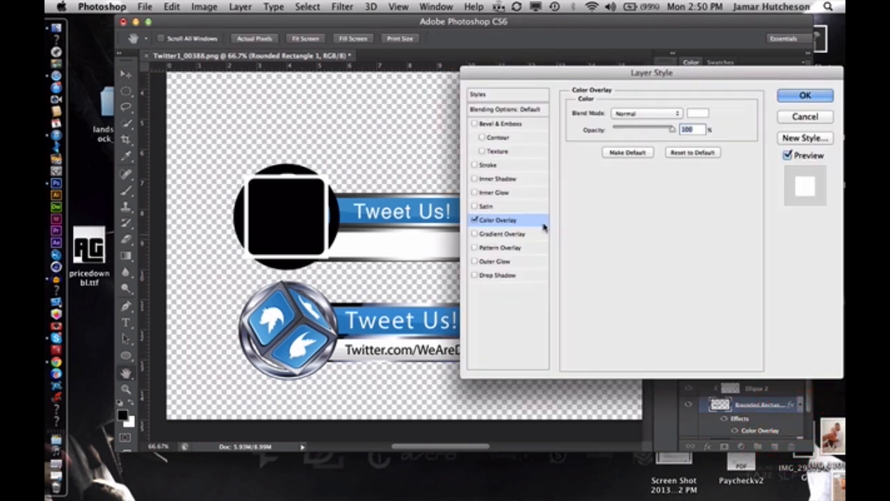
pyautogui.click(696, 114)
pyautogui.click(501, 138)
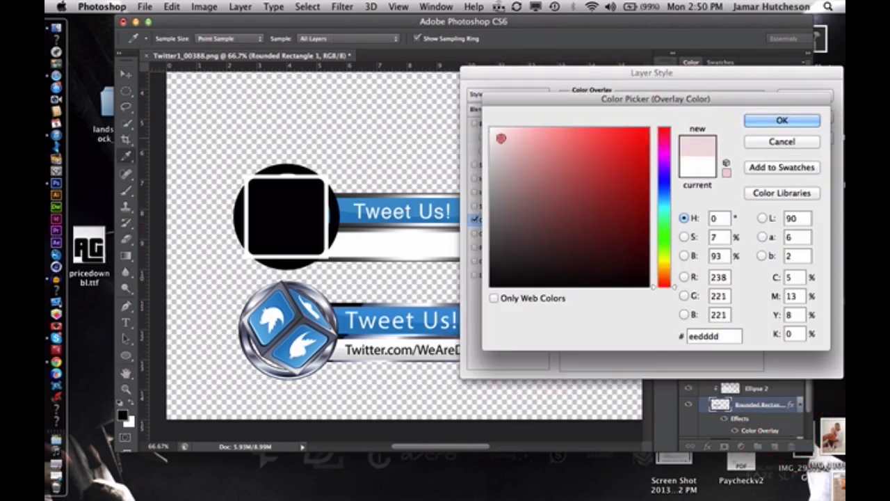
pyautogui.moveTo(500, 138)
pyautogui.mouseDown()
pyautogui.moveTo(478, 141)
pyautogui.moveTo(487, 139)
pyautogui.mouseUp()
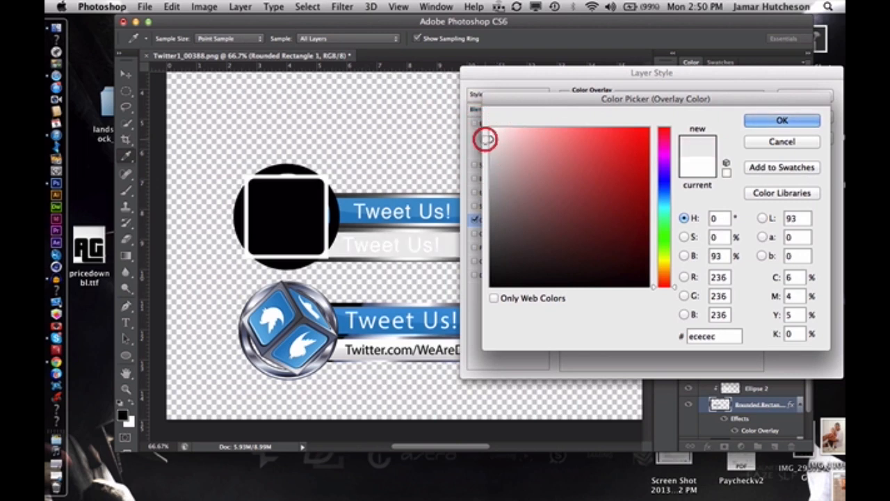
pyautogui.click(781, 121)
pyautogui.click(801, 95)
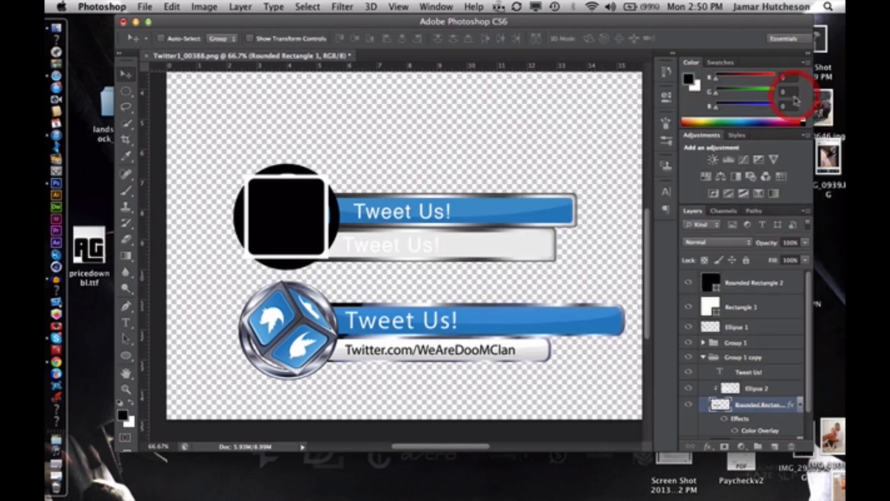
# Raise the lower bar's Ellipse 2 gloss to 100% opacity, set its blend mode to Normal, and toggle its visibility to check it
pyautogui.click(777, 389)
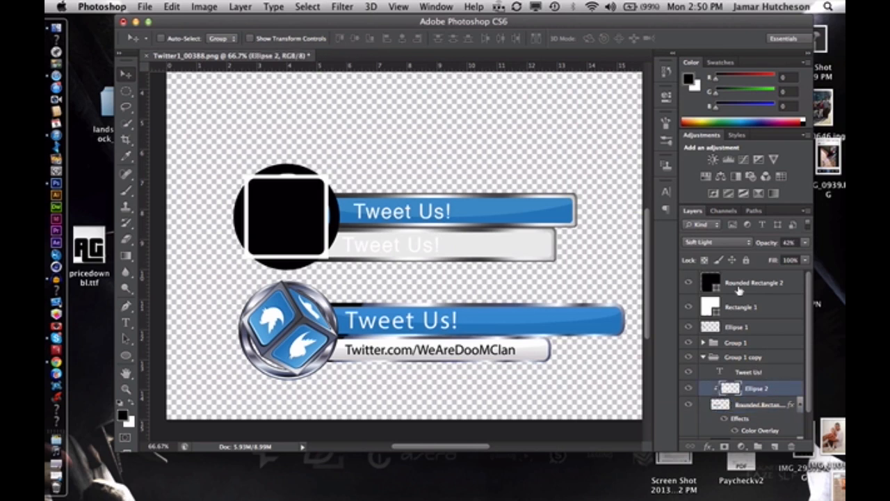
pyautogui.click(806, 244)
pyautogui.moveTo(772, 255); pyautogui.dragTo(814, 258)
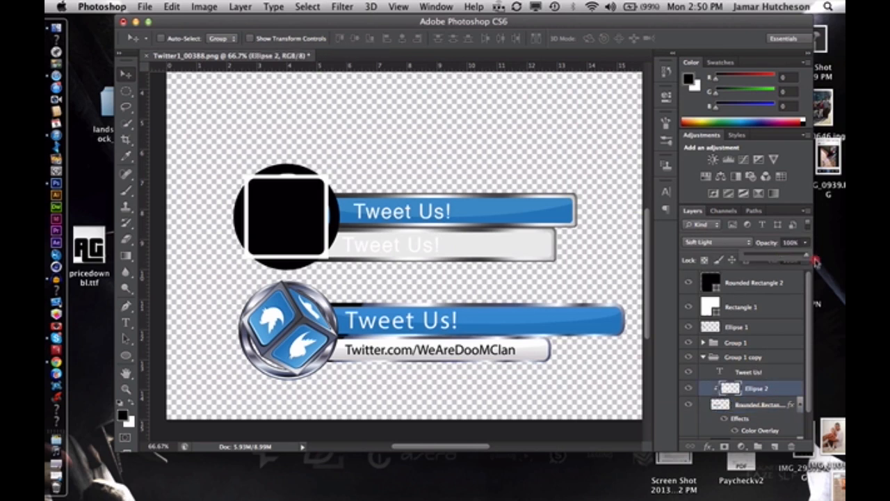
pyautogui.click(711, 243)
pyautogui.click(708, 234)
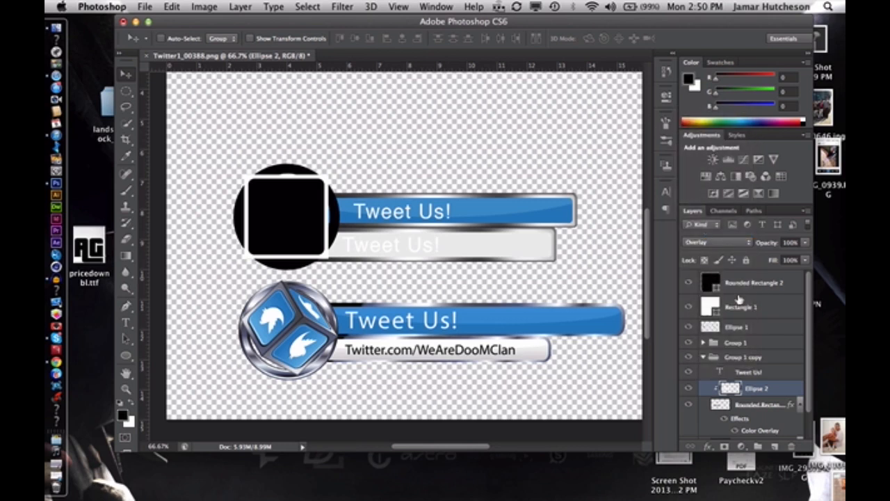
pyautogui.click(747, 245)
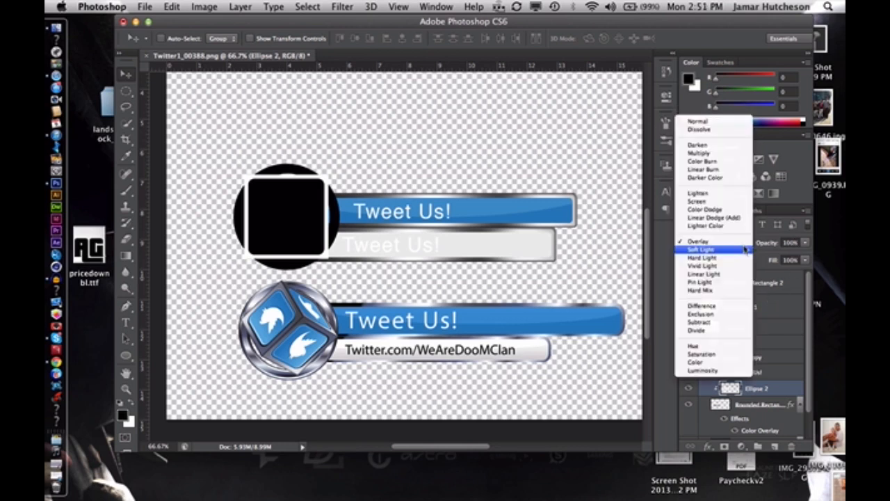
pyautogui.click(710, 123)
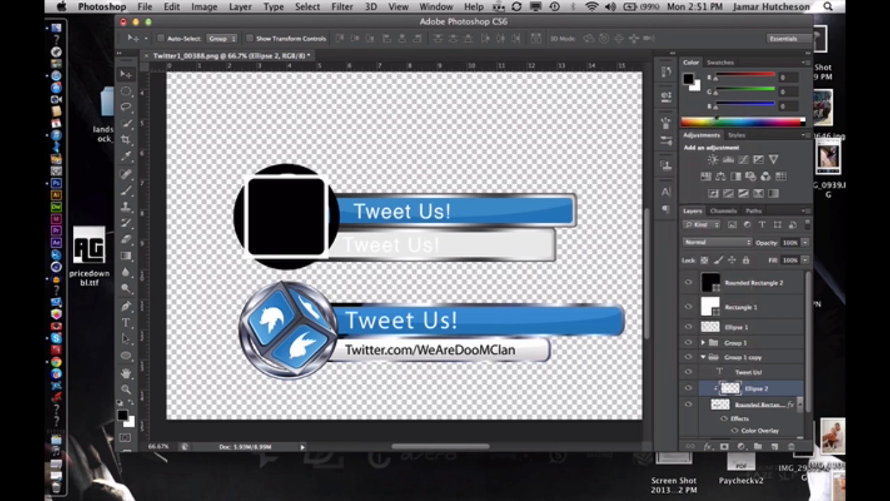
pyautogui.click(688, 388)
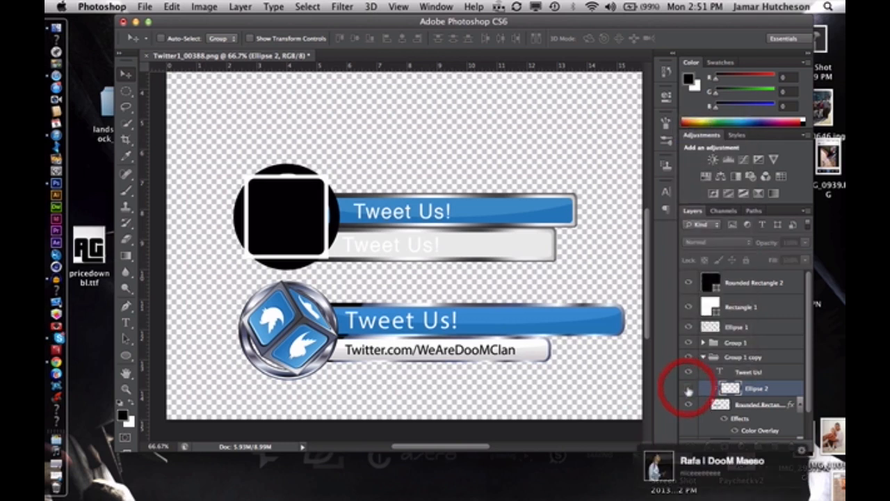
pyautogui.click(688, 389)
pyautogui.click(771, 420)
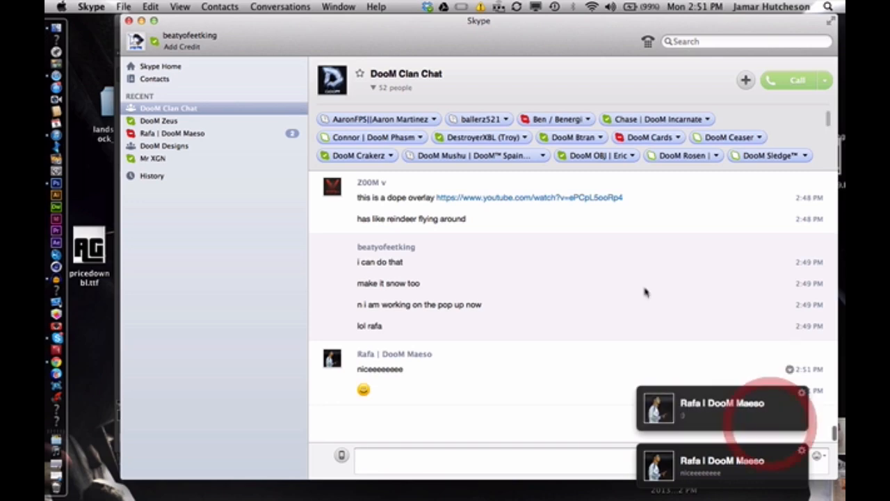
pyautogui.click(142, 20)
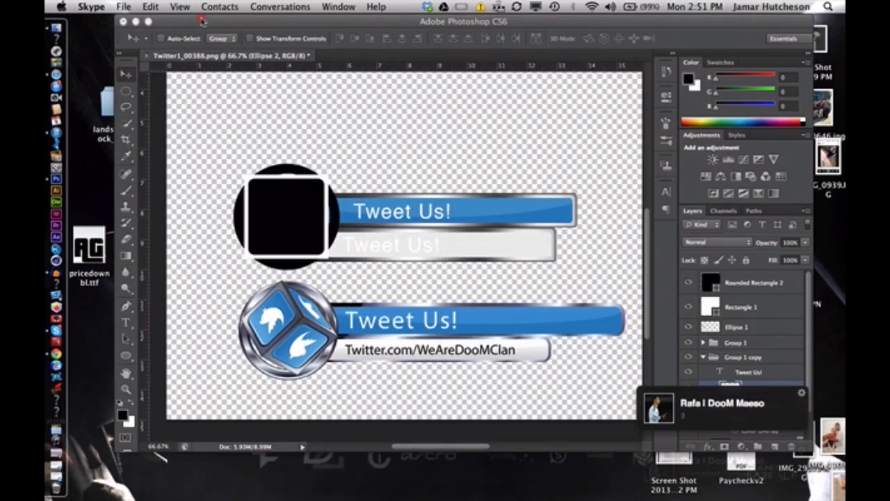
pyautogui.click(154, 22)
# Recolour the lower bar's Color Overlay to a neutral mid grey and accept the layer style
pyautogui.moveTo(346, 38); pyautogui.dragTo(304, 38)
pyautogui.doubleClick(719, 430)
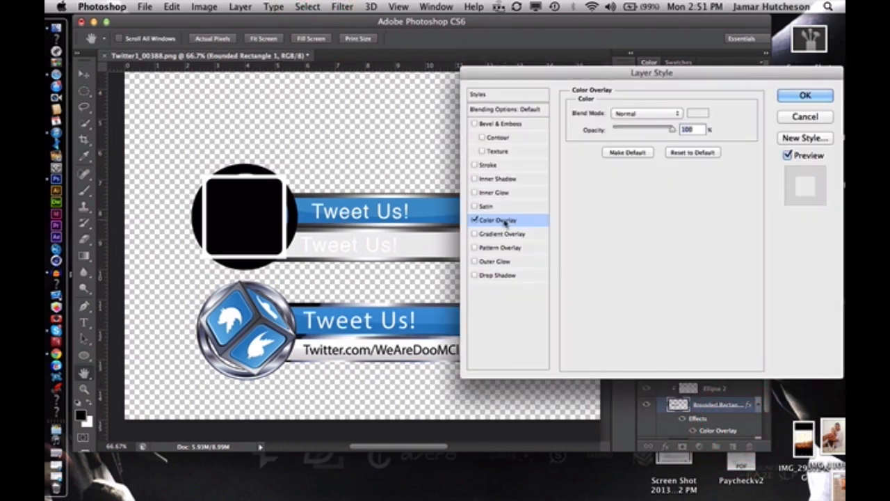
pyautogui.click(698, 112)
pyautogui.click(522, 216)
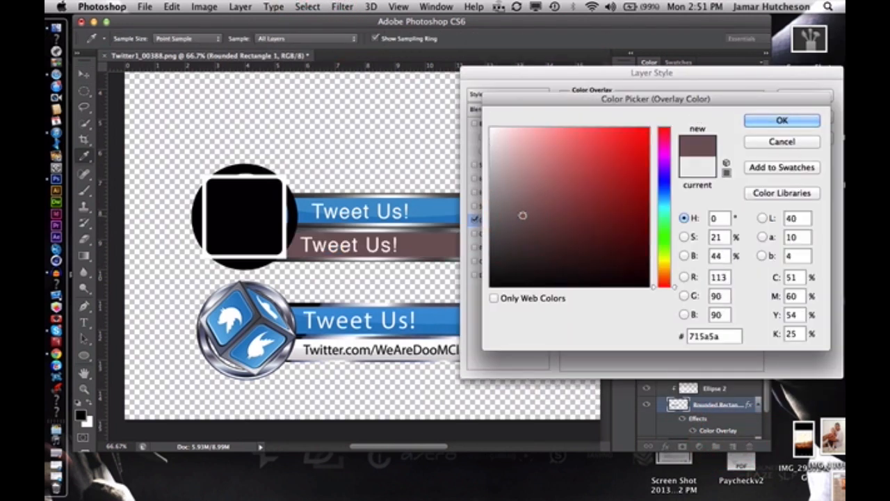
pyautogui.click(485, 192)
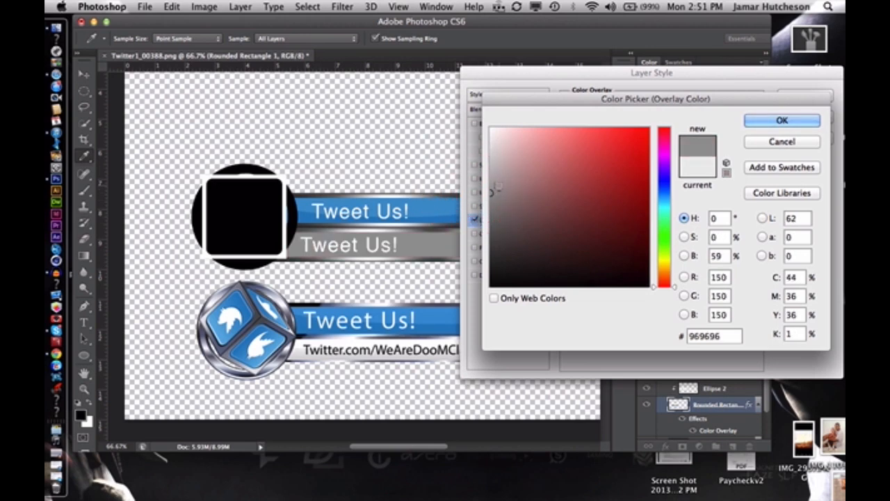
pyautogui.click(490, 185)
pyautogui.click(781, 121)
pyautogui.click(801, 96)
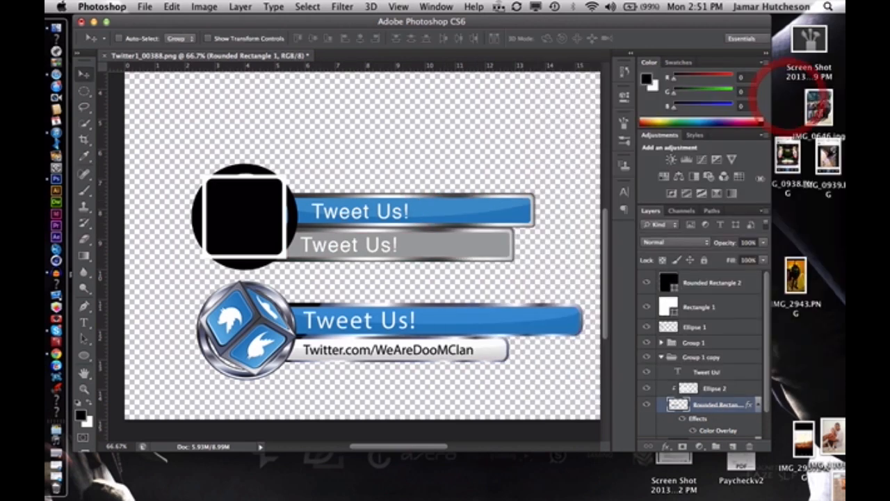
# Briefly release the Ellipse 2 gloss from its clipping mask and clip it back to the lower bar's fill
pyautogui.click(719, 387)
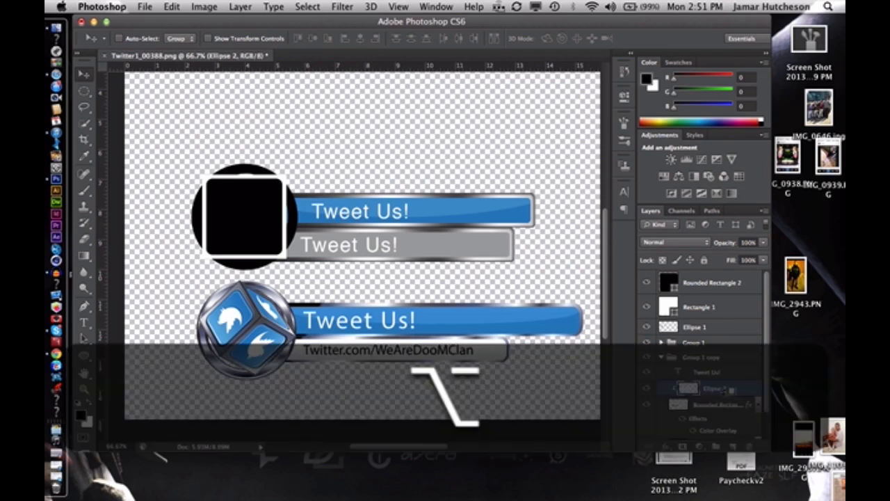
pyautogui.keyDown('alt'); pyautogui.click(732, 394); pyautogui.keyUp('alt')
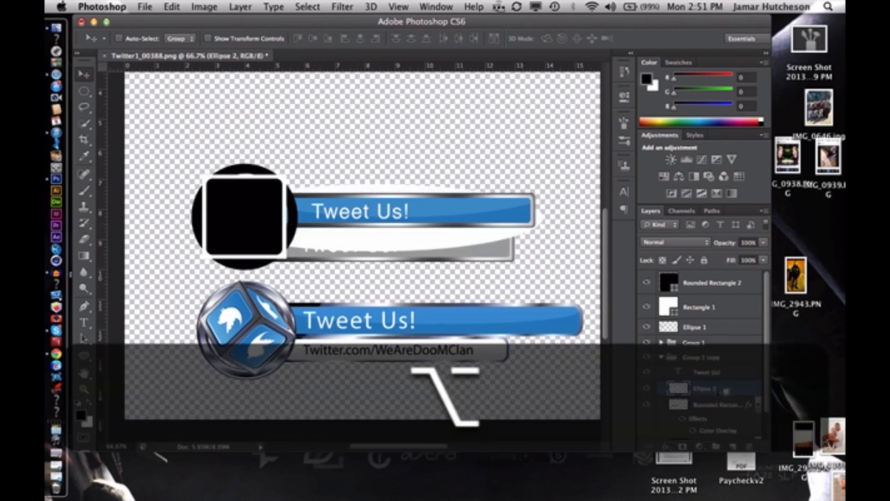
pyautogui.keyDown('alt'); pyautogui.click(726, 392); pyautogui.keyUp('alt')
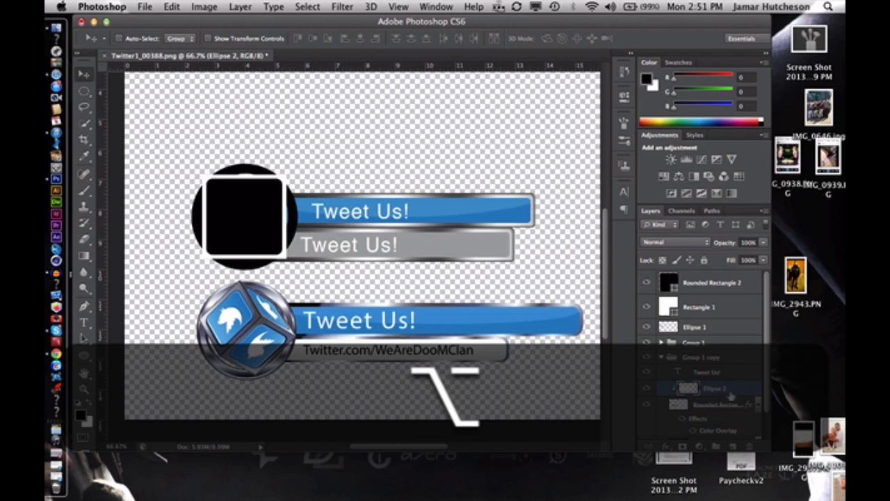
# Set the lower bar's Color Overlay to light grey (#e7e7e7) and rasterize the Rounded Rectangle 1 layer style
pyautogui.scroll(-1, 733, 389)
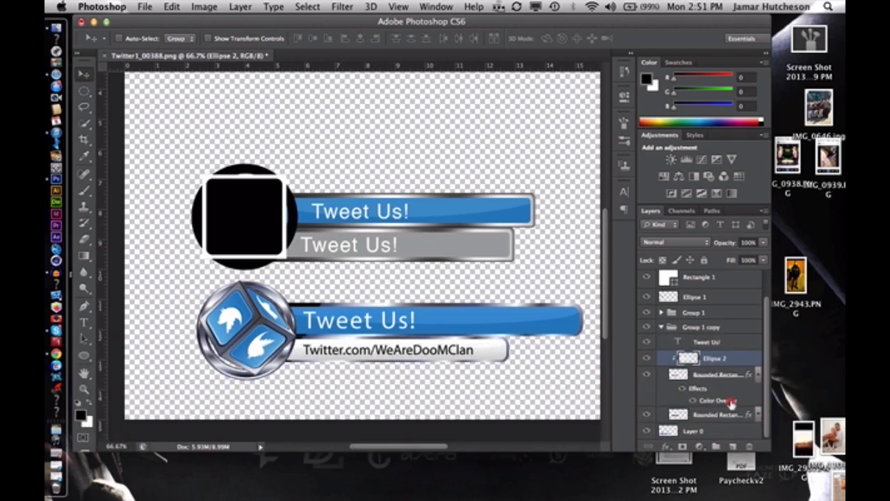
pyautogui.doubleClick(731, 401)
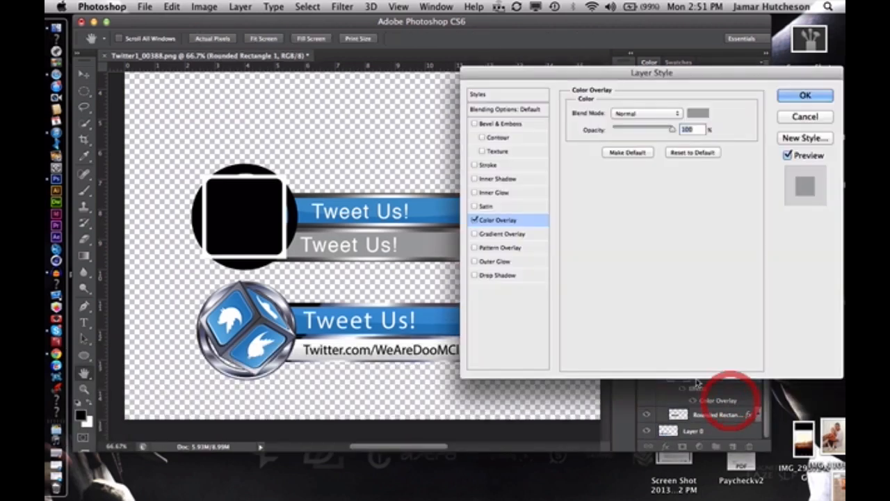
pyautogui.click(697, 113)
pyautogui.click(491, 150)
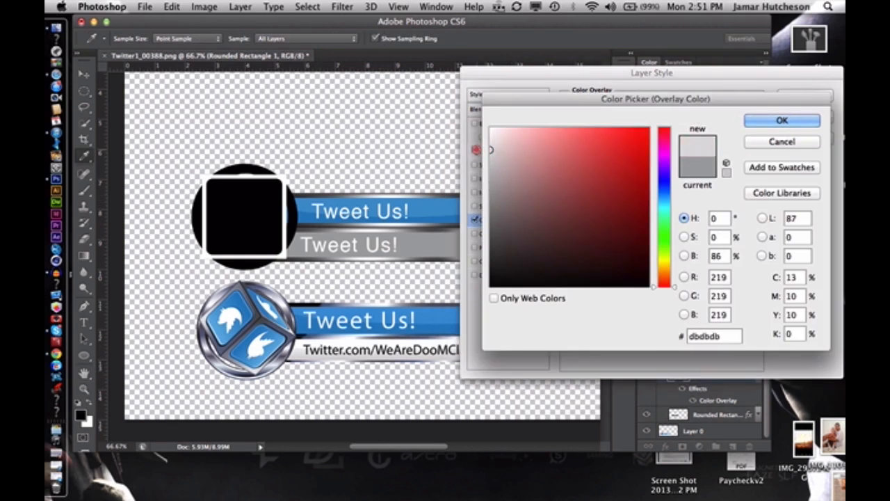
pyautogui.moveTo(477, 149); pyautogui.dragTo(470, 142)
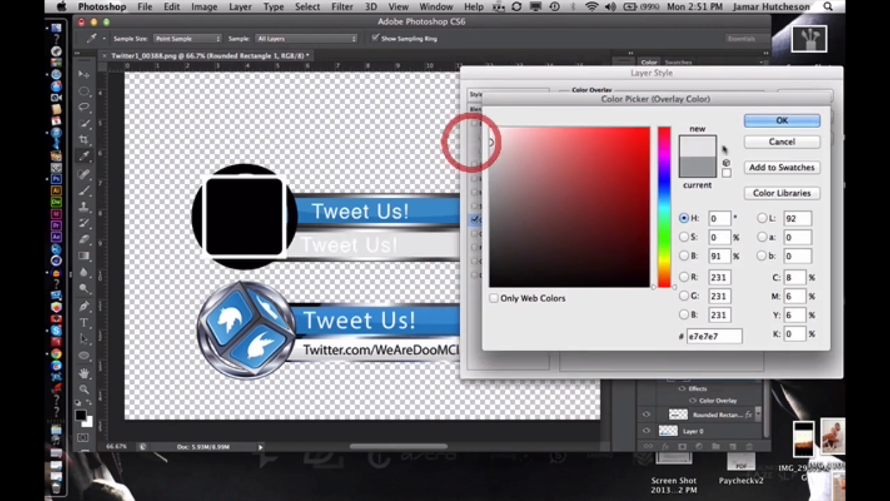
pyautogui.click(762, 121)
pyautogui.click(803, 97)
pyautogui.rightClick(718, 372)
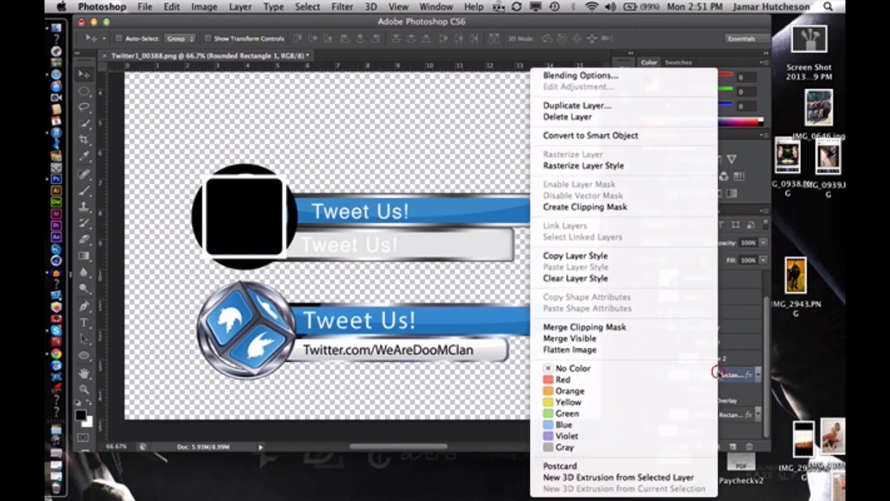
pyautogui.click(587, 165)
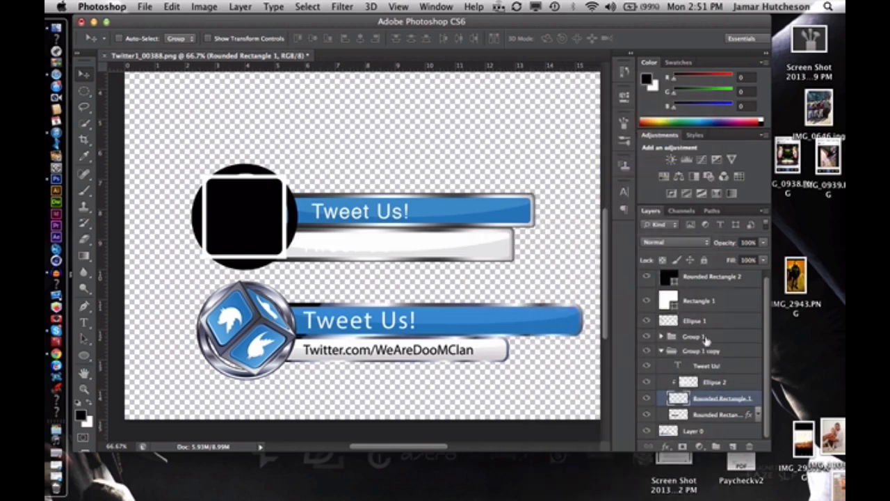
# Set the lower bar's Ellipse 2 gloss to Soft Light blending and reduce its opacity to 51%
pyautogui.click(736, 382)
pyautogui.click(678, 241)
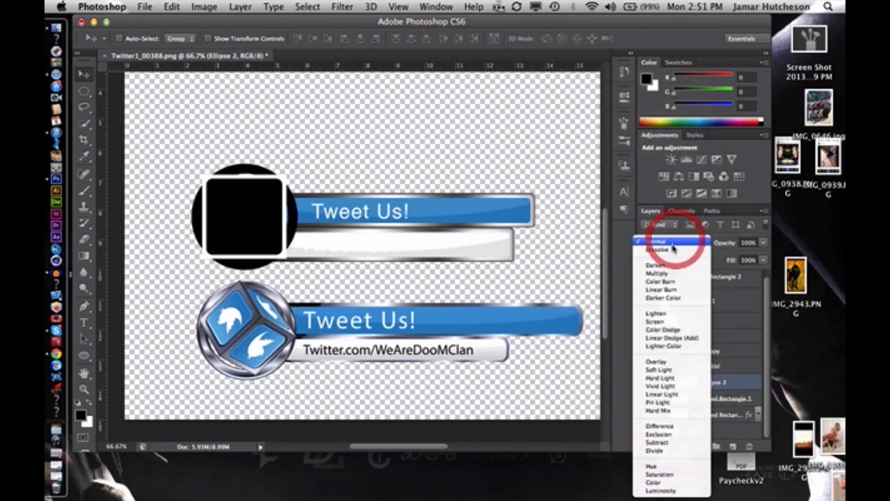
pyautogui.click(672, 371)
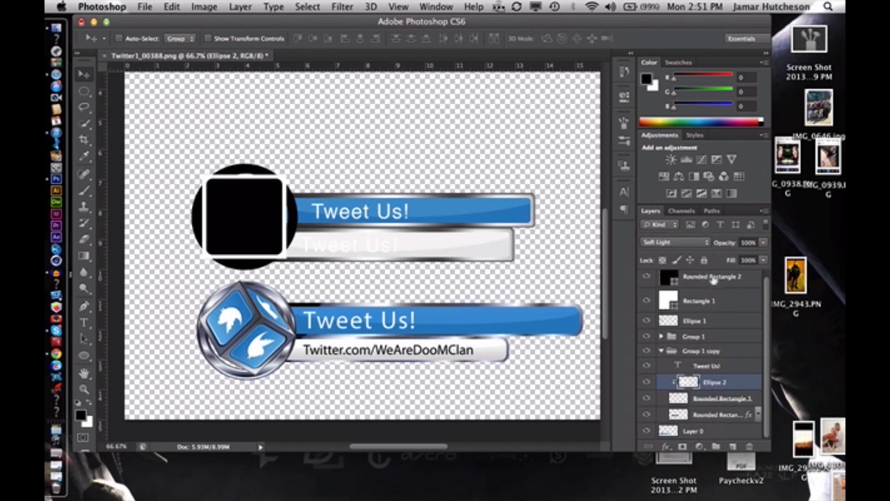
pyautogui.click(765, 243)
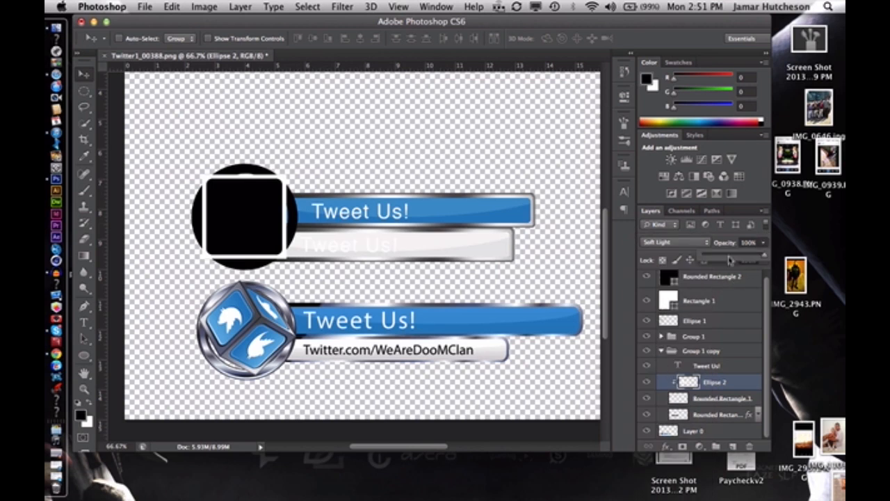
pyautogui.click(726, 256)
pyautogui.moveTo(457, 241); pyautogui.dragTo(477, 238)
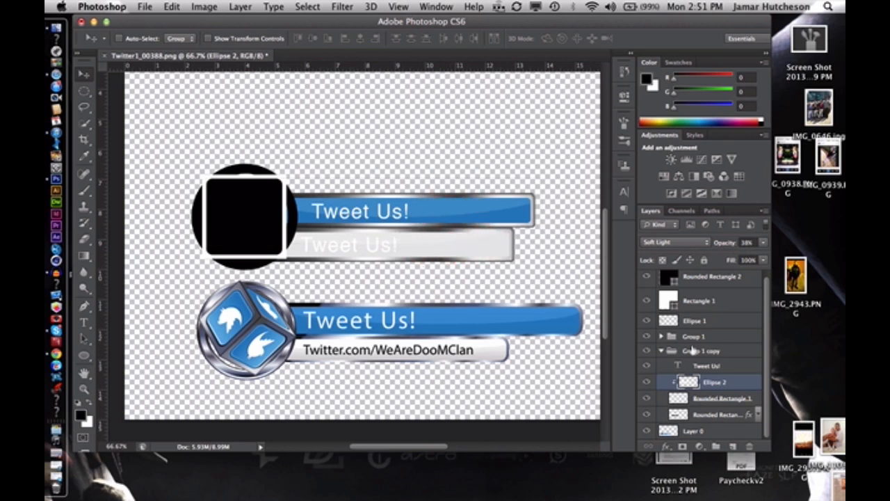
pyautogui.click(763, 242)
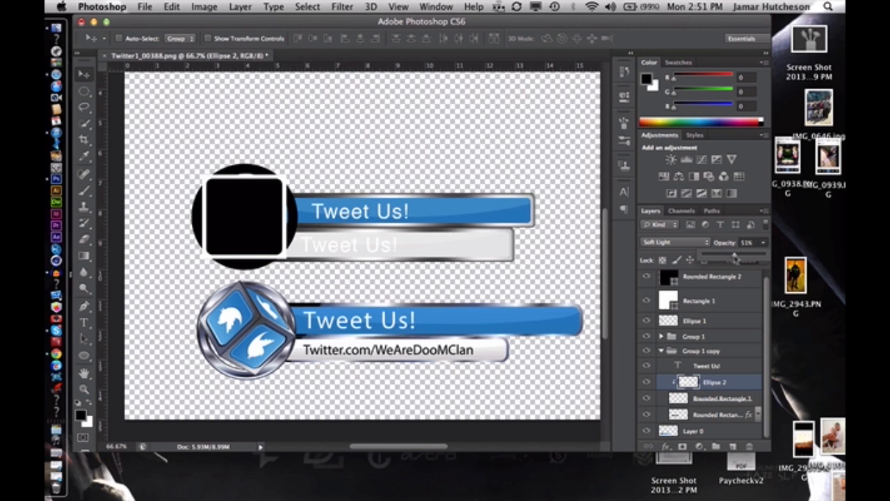
# Select the lower bar's "Tweet Us!" text layer and activate the Type tool for editing it
pyautogui.click(733, 369)
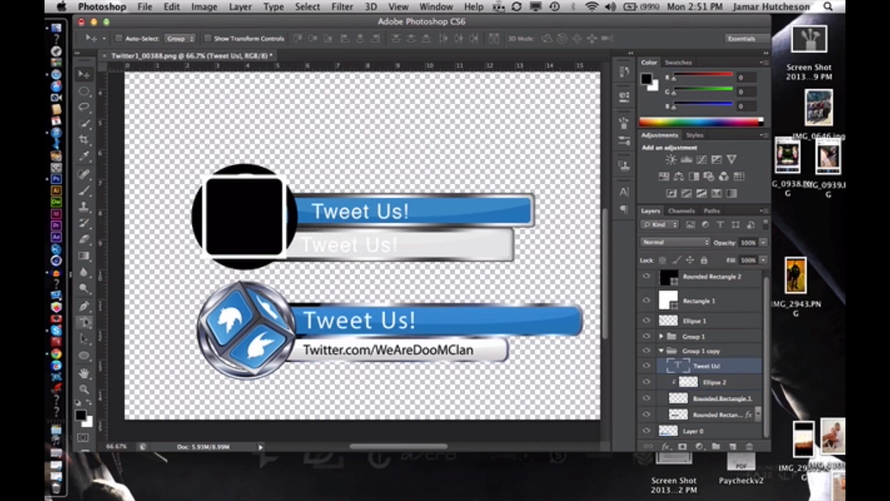
pyautogui.click(84, 322)
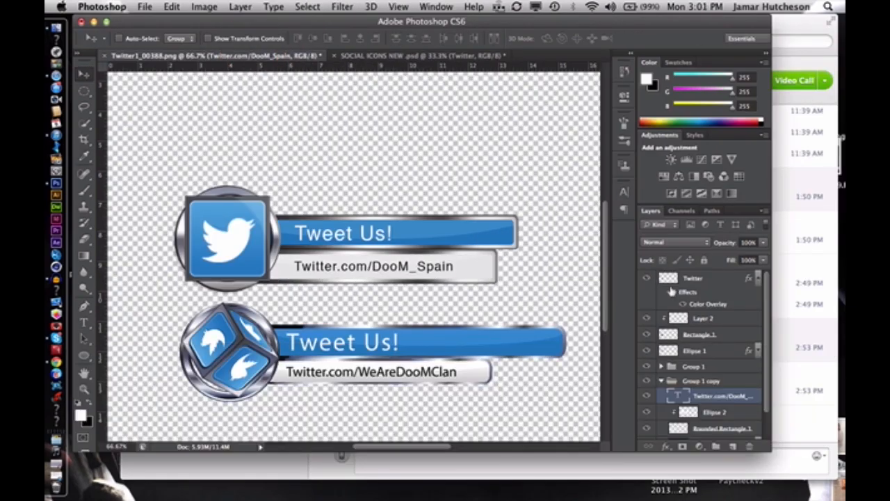
# Collapse the Twitter layer's effects list and the Group 1 copy group to tidy the layer list
pyautogui.click(757, 278)
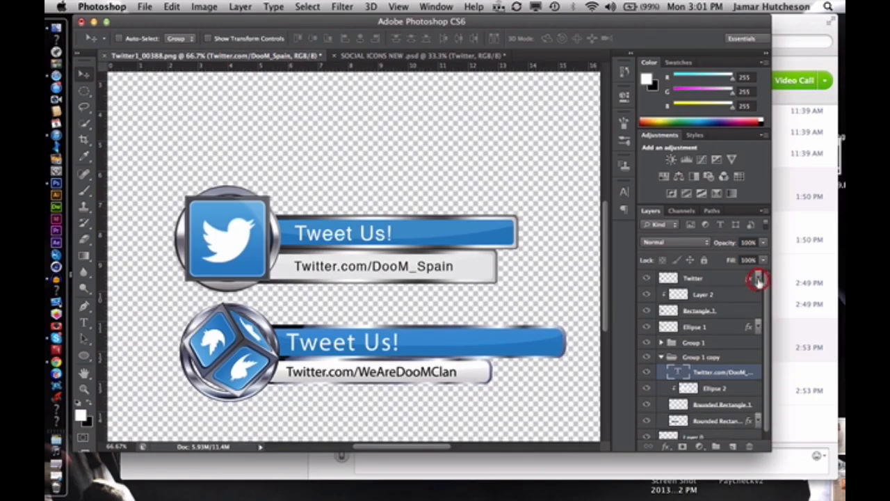
pyautogui.click(758, 327)
pyautogui.click(758, 327)
pyautogui.click(662, 357)
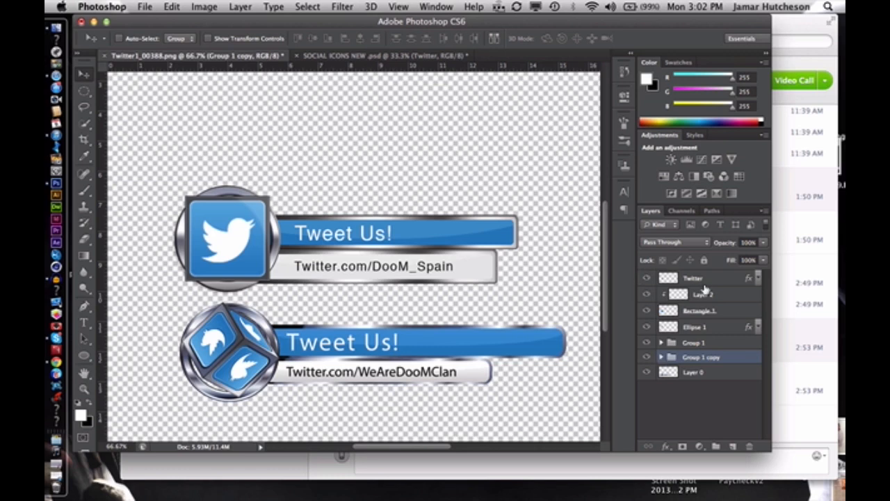
# Toggle Layer 2's visibility to check the badge gloss, and merge it down into Rectangle 1
pyautogui.click(648, 295)
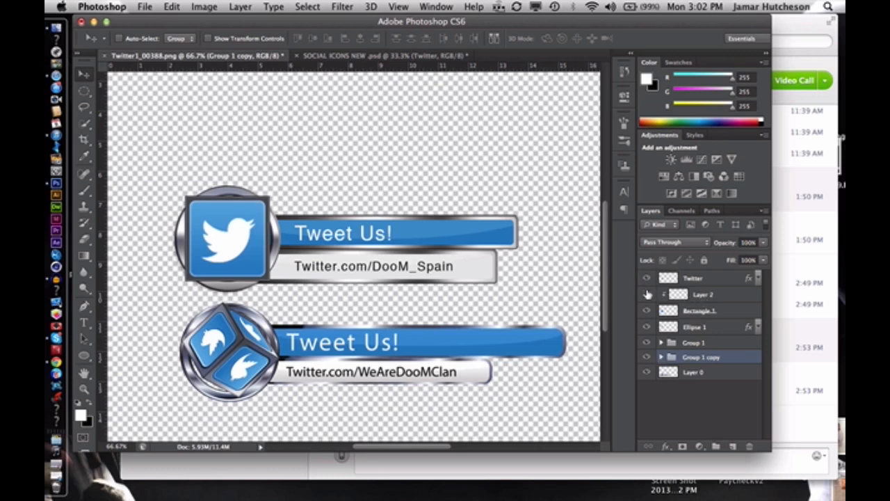
pyautogui.click(648, 294)
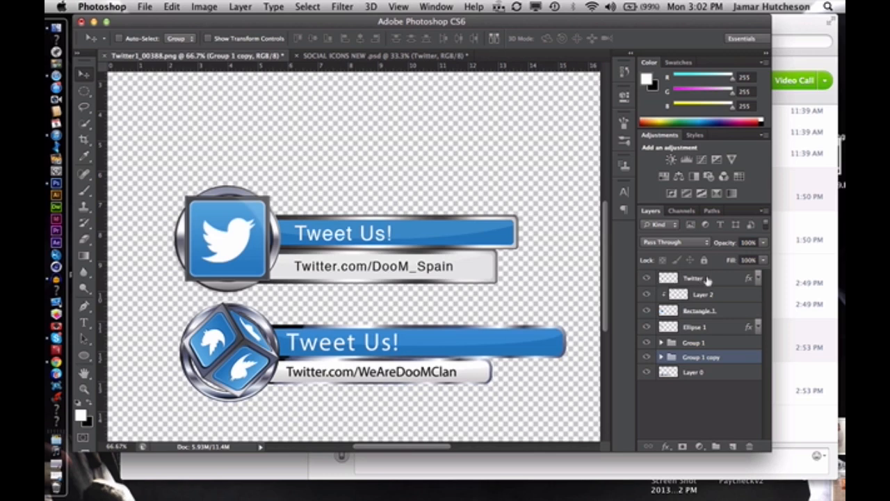
pyautogui.click(696, 278)
pyautogui.press('super+e')
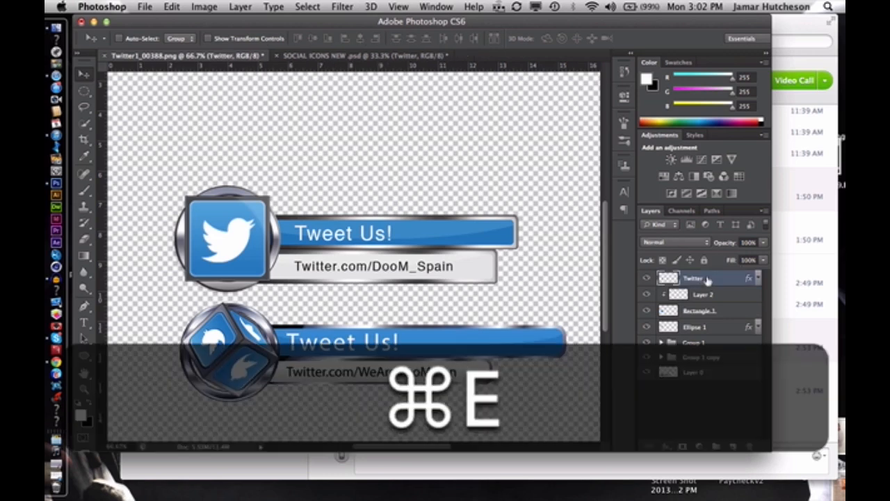
pyautogui.click(719, 295)
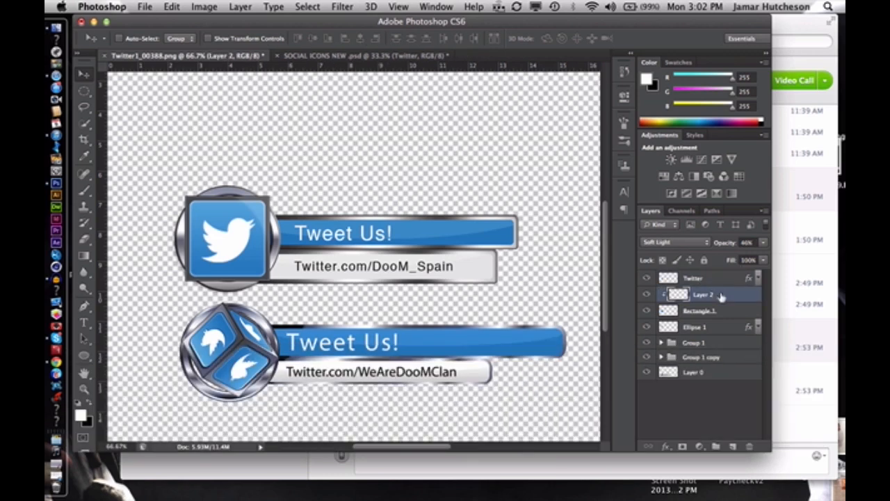
pyautogui.press('super+e')
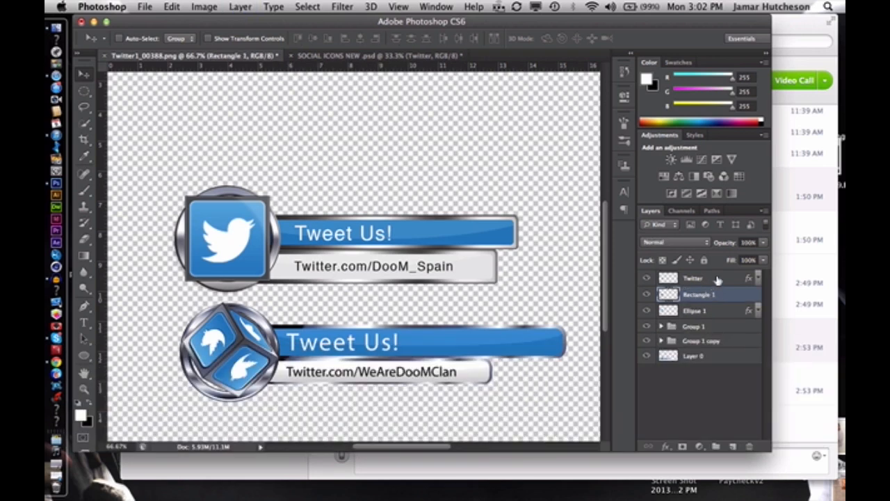
# Rasterize the Twitter bird layer's style and merge the bird down into the Rectangle 1 badge
pyautogui.click(718, 279)
pyautogui.rightClick(718, 279)
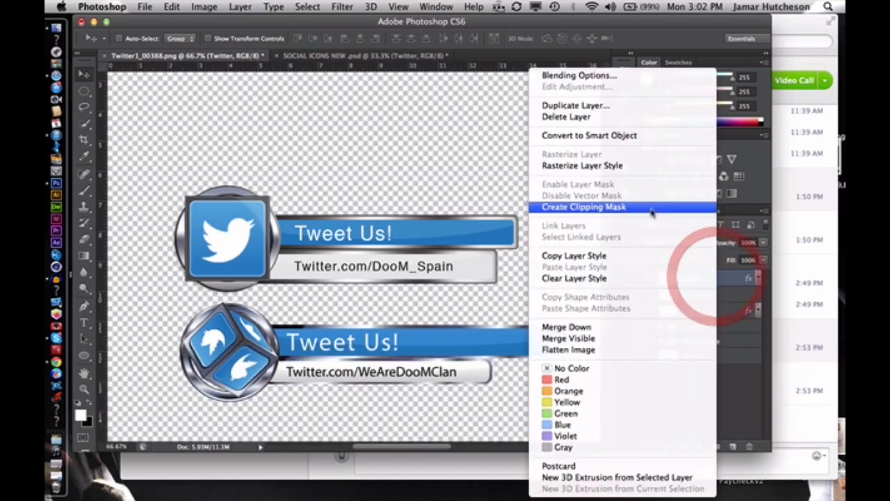
pyautogui.click(603, 170)
pyautogui.press('super+e')
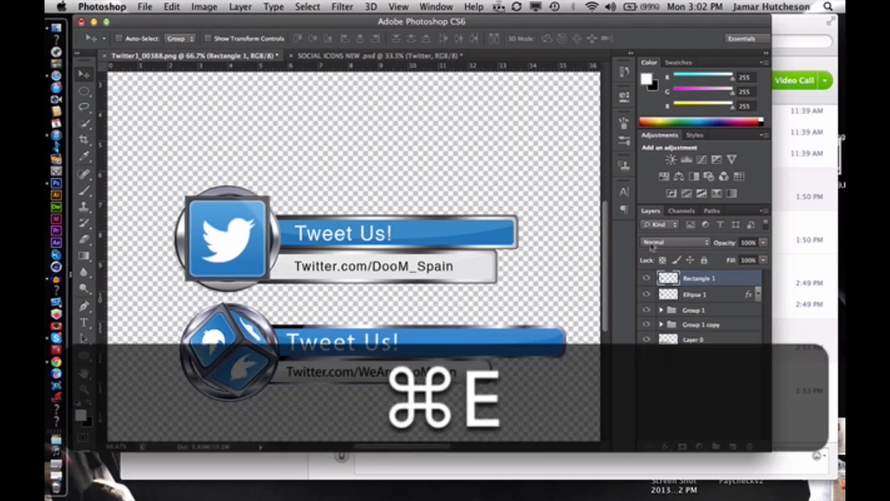
# Toggle the visibility of the merged Rectangle 1 layer to check the complete Twitter badge
pyautogui.click(648, 278)
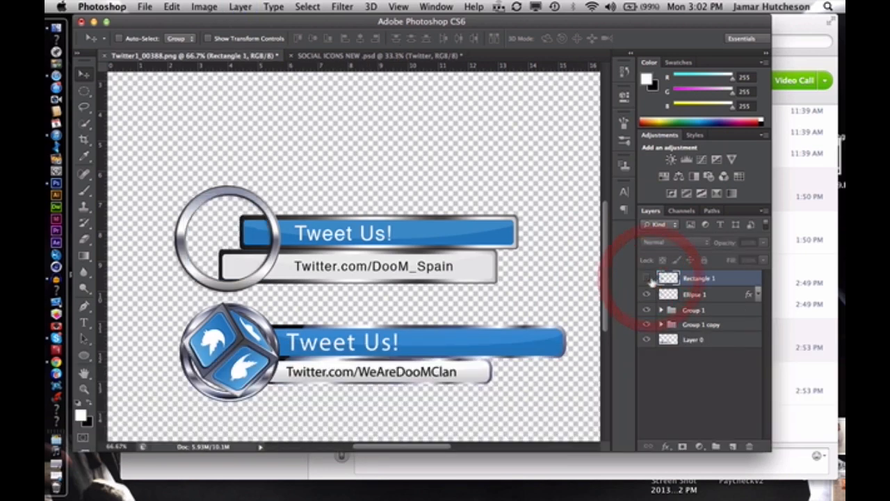
pyautogui.click(648, 278)
pyautogui.click(647, 279)
pyautogui.click(647, 278)
# Rasterize the layer style of the Ellipse 1 ring, toggle its visibility to check it, and select Group 1
pyautogui.click(709, 294)
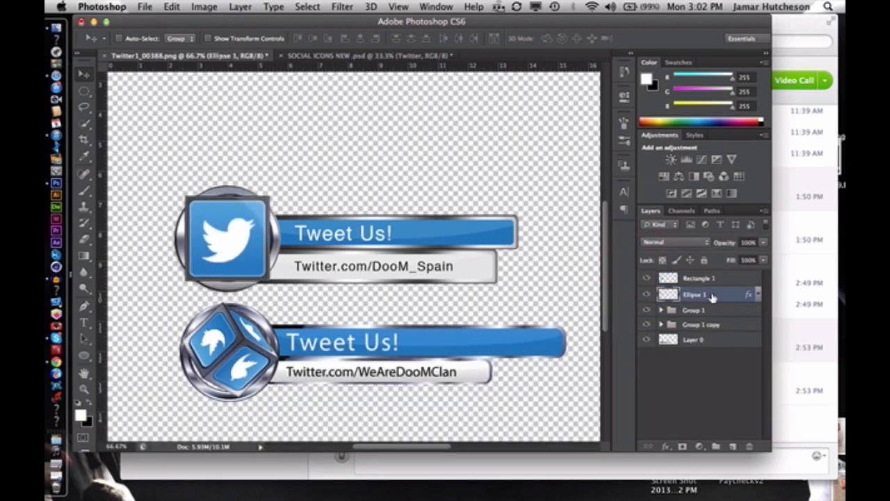
pyautogui.rightClick(709, 295)
pyautogui.click(600, 166)
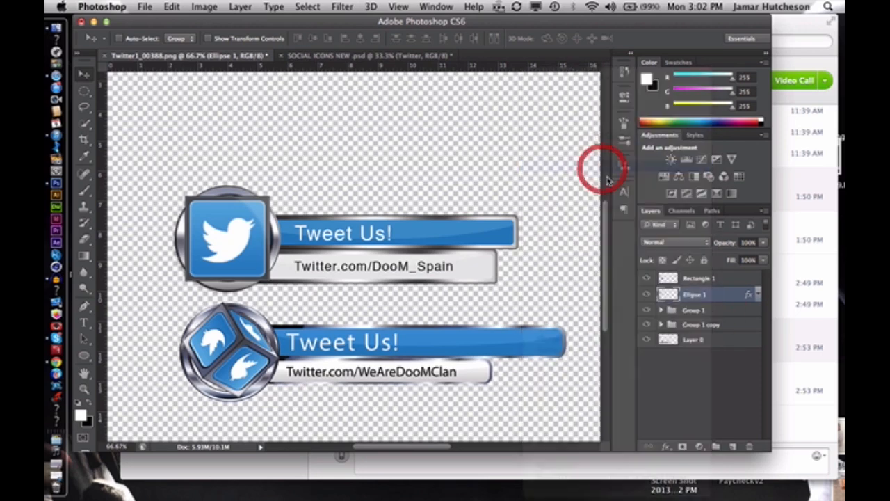
pyautogui.click(646, 295)
pyautogui.click(646, 295)
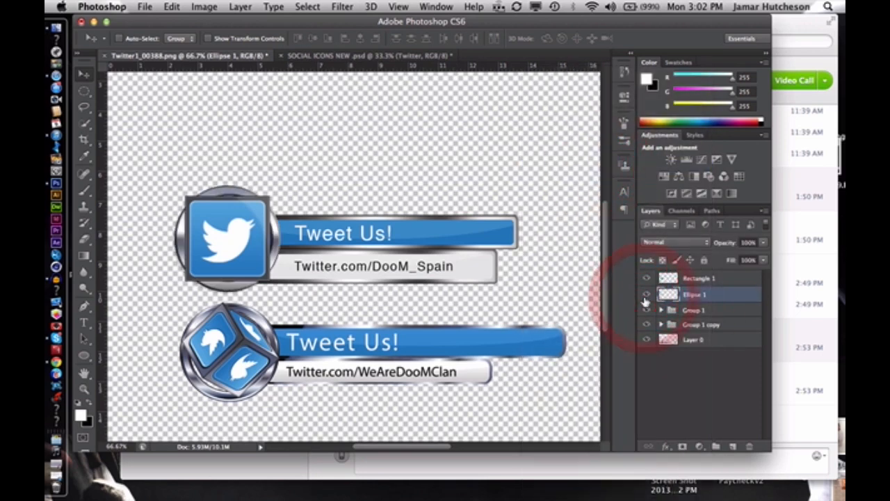
pyautogui.click(720, 313)
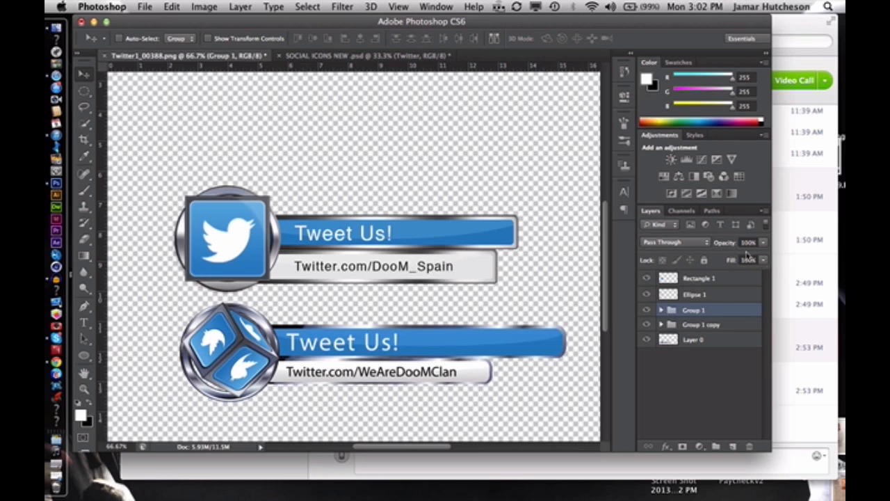
# Switch to Finder, select Twitter1_00388.png among all files, and look through the applications that can open it
pyautogui.click(68, 33)
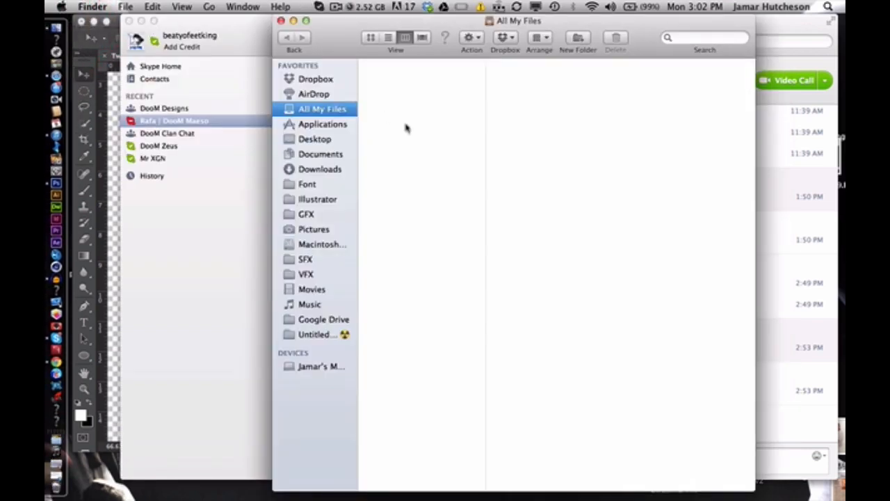
pyautogui.click(406, 82)
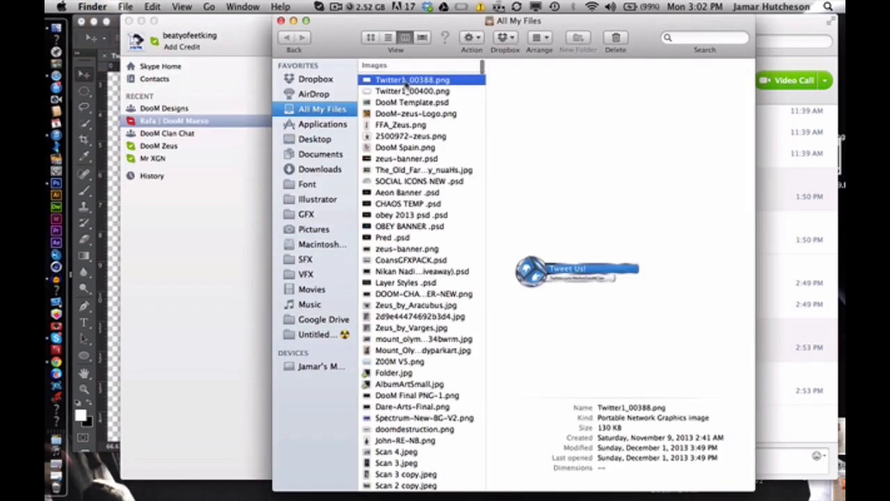
pyautogui.rightClick(407, 81)
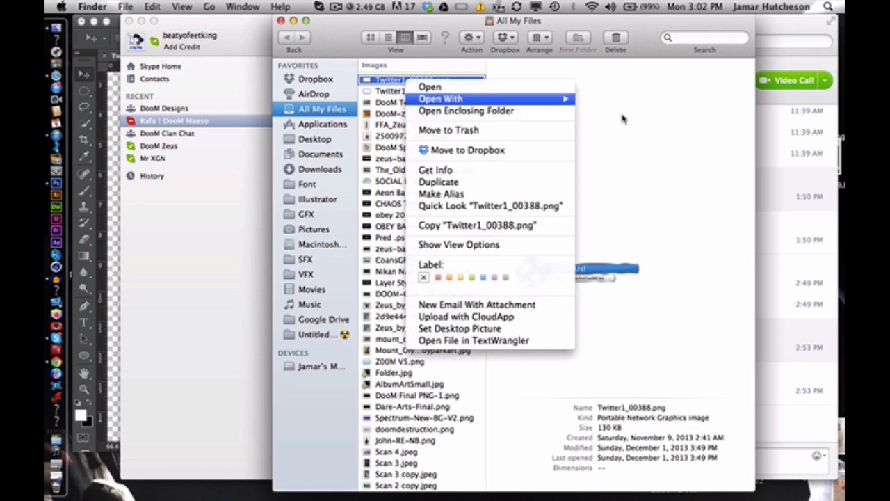
pyautogui.moveTo(565, 101)
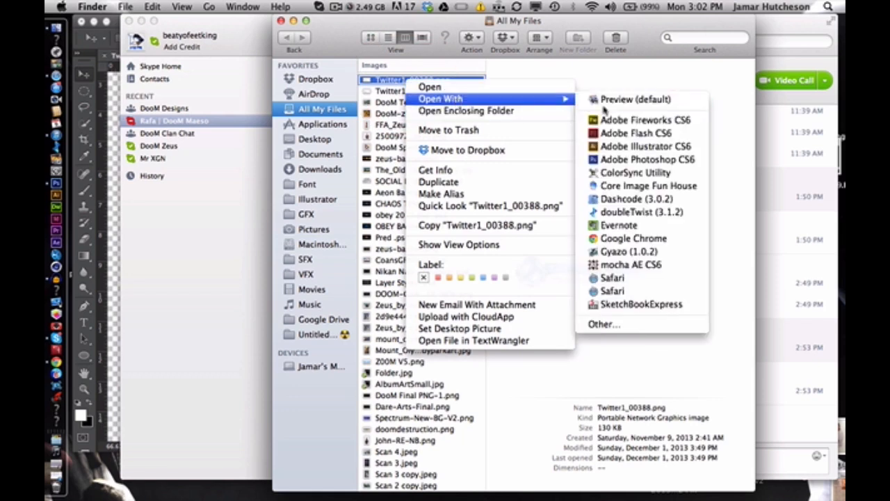
pyautogui.click(705, 349)
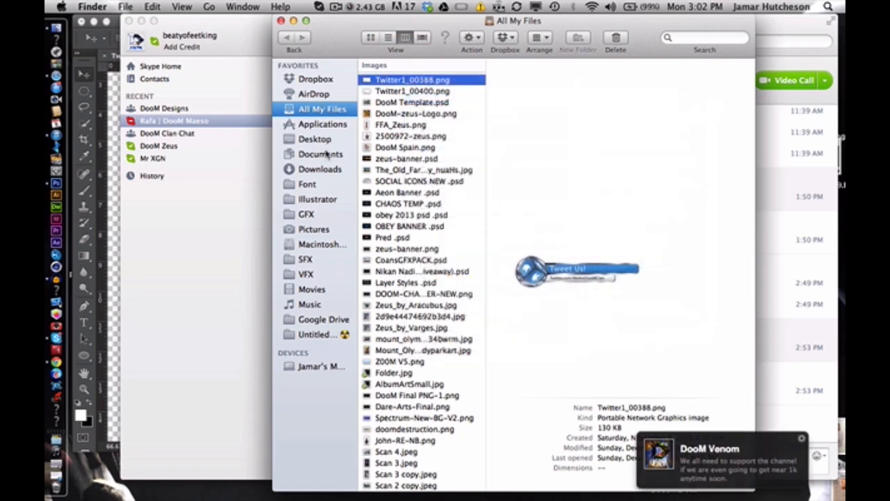
# Search Finder's files for "twitter" and open the Twitter folder
pyautogui.click(724, 39)
pyautogui.write('t')
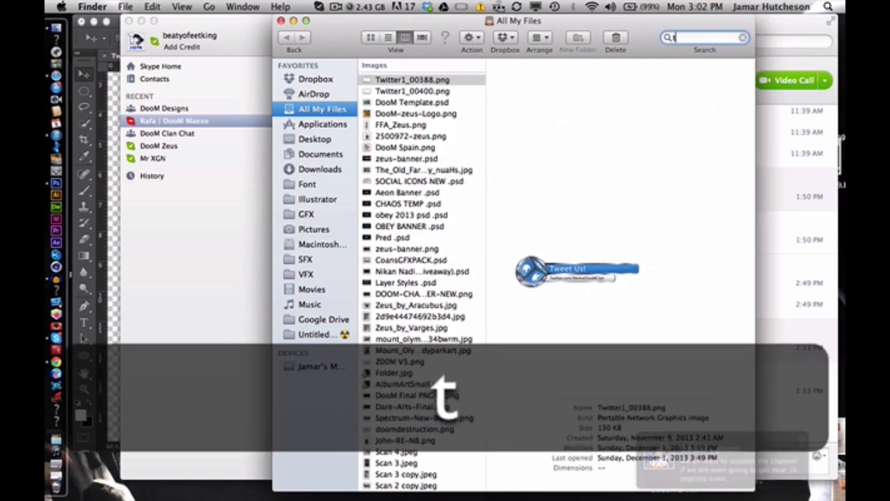
pyautogui.write('witter')
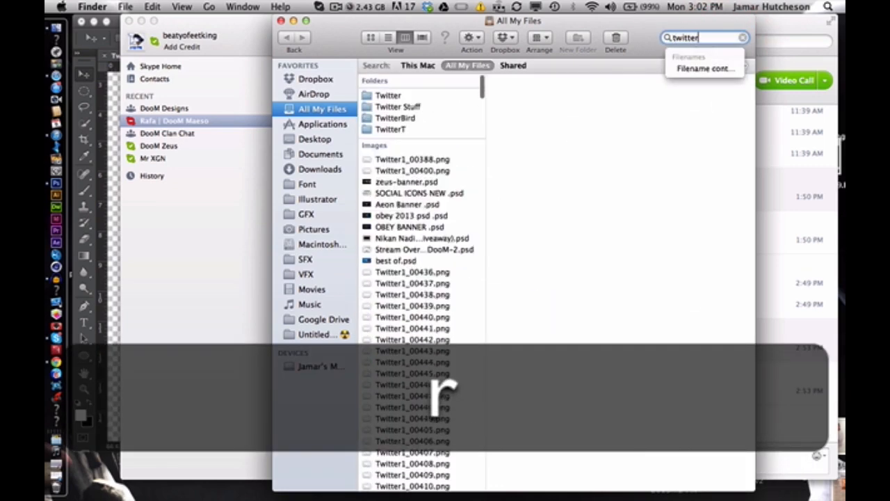
pyautogui.click(423, 94)
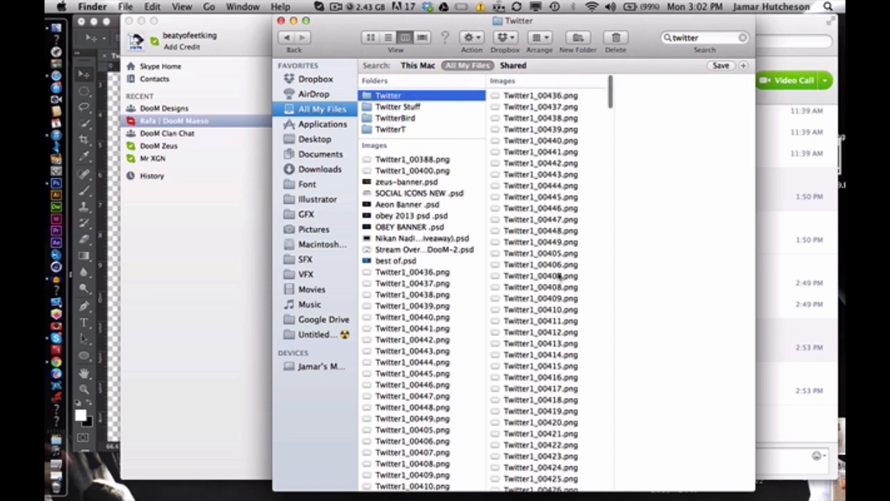
# Preview several frames of the Twitter1 PNG sequence in the folder, including Twitter1_00416, Twitter1_00382, Twitter1_00389 and Twitter1_00399
pyautogui.click(559, 235)
pyautogui.click(539, 310)
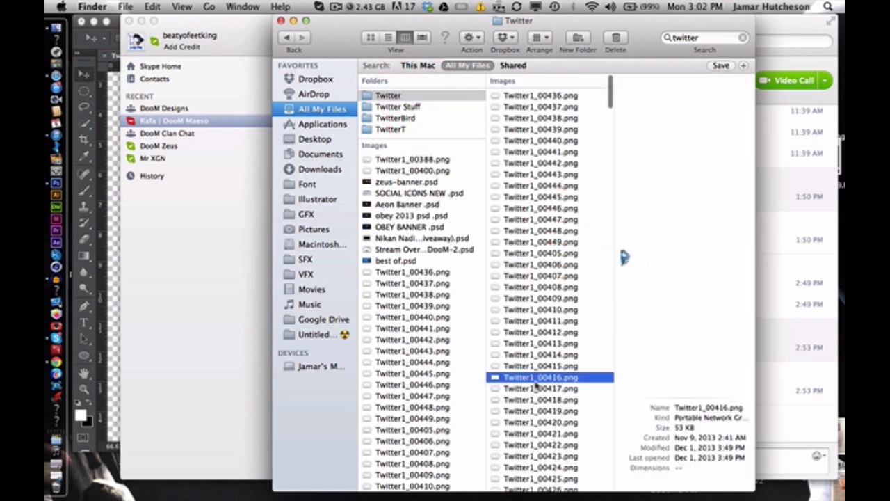
pyautogui.click(535, 381)
pyautogui.scroll(-1, 537, 428)
pyautogui.scroll(-5, 534, 426)
pyautogui.click(534, 375)
pyautogui.click(535, 419)
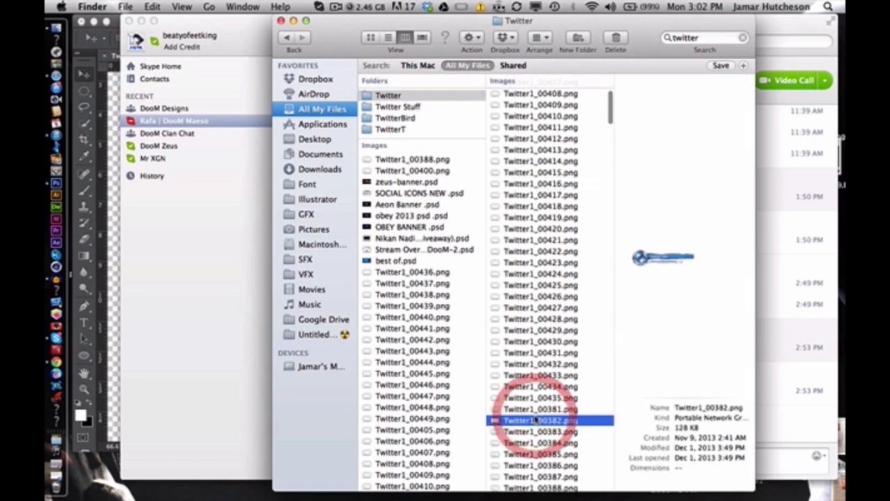
pyautogui.scroll(-7, 534, 420)
pyautogui.click(540, 273)
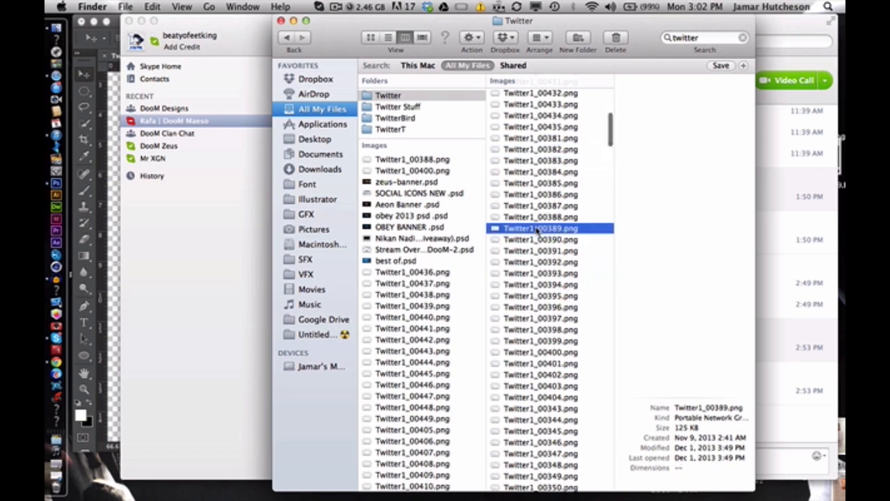
pyautogui.click(539, 296)
pyautogui.click(534, 341)
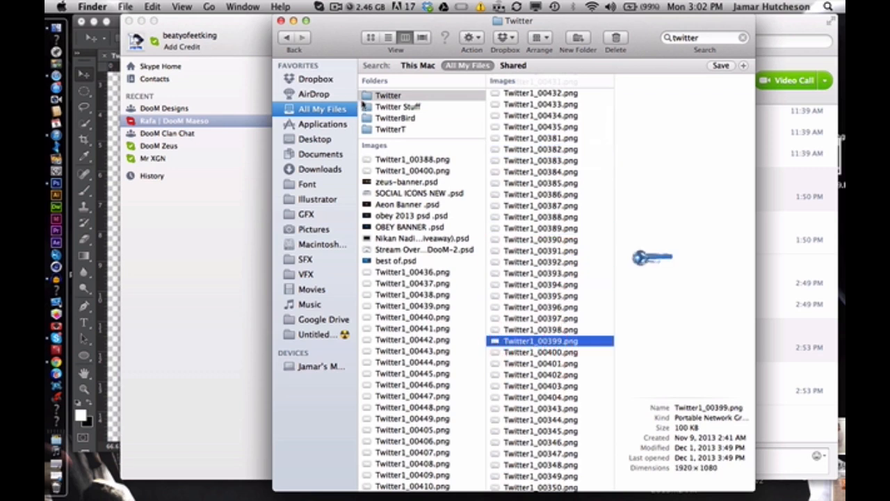
pyautogui.click(540, 385)
# Close the Finder and Skype windows to get back to the banner document in Photoshop
pyautogui.click(281, 20)
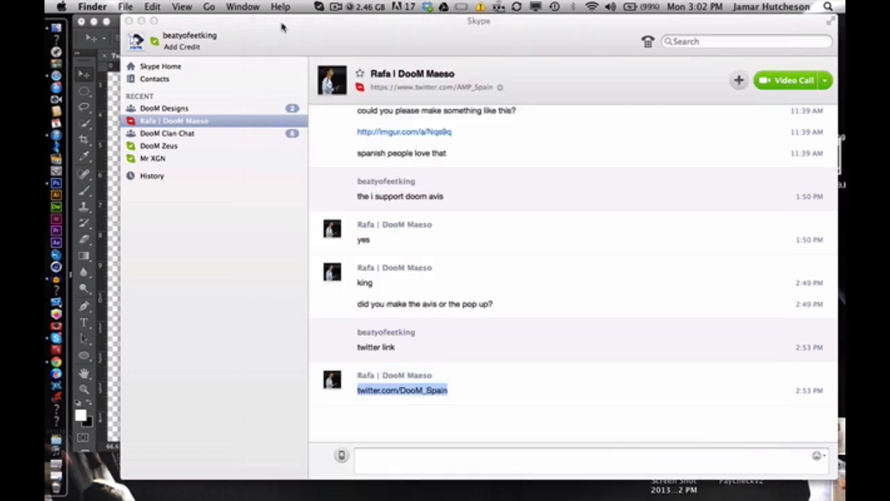
pyautogui.click(129, 20)
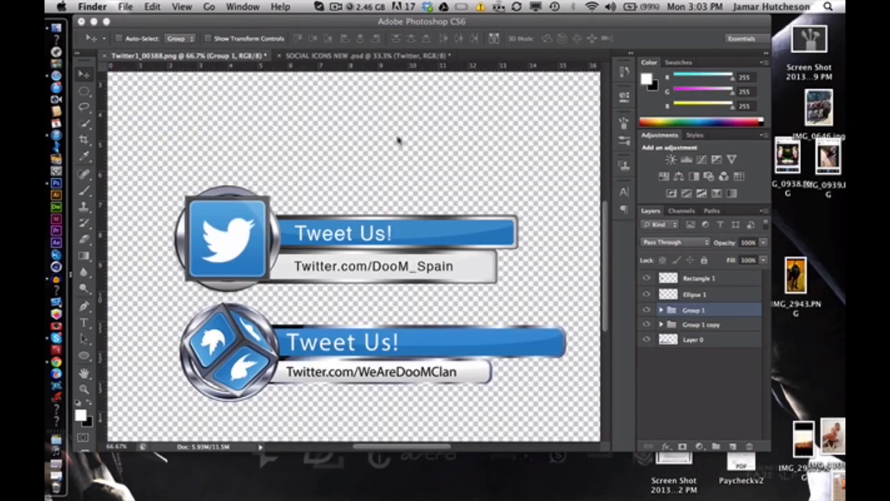
# Merge Group 1 into a single layer, and merge Group 1 copy the same way
pyautogui.click(444, 128)
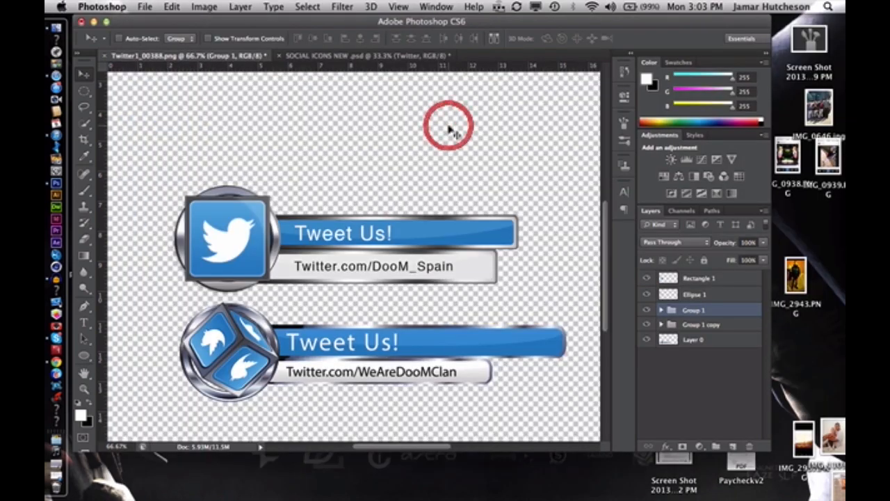
pyautogui.rightClick(707, 313)
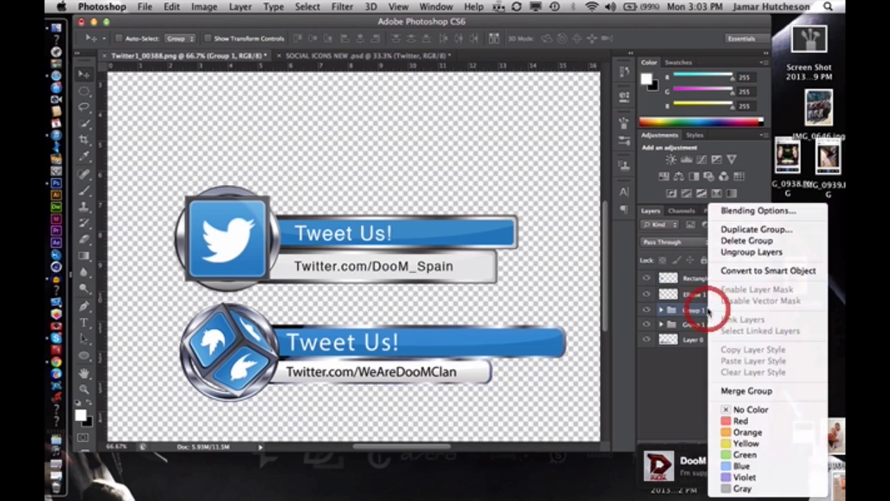
pyautogui.click(741, 390)
pyautogui.click(708, 325)
pyautogui.rightClick(708, 327)
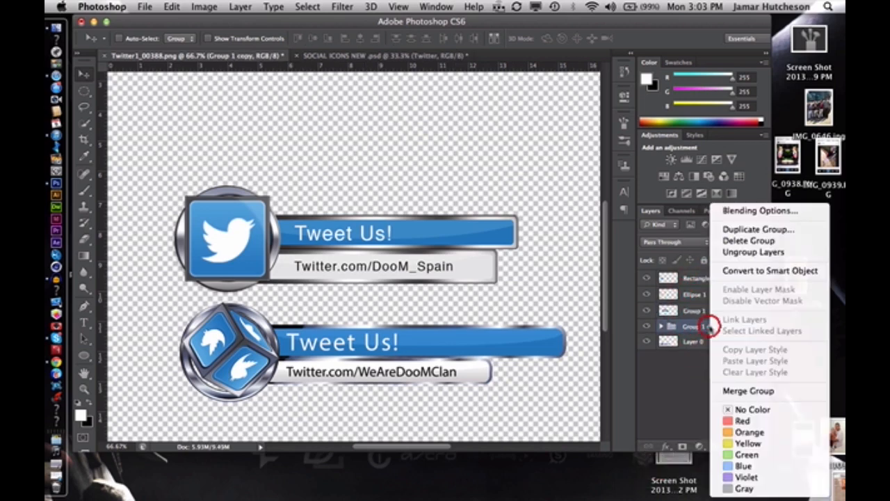
pyautogui.click(752, 391)
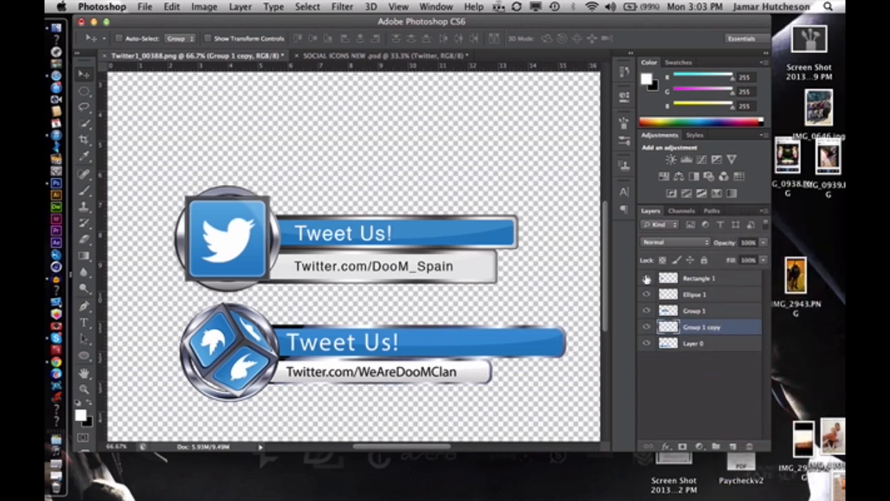
# Toggle the visibility of Rectangle 1, Ellipse 1, Group 1 and Group 1 copy to check what each layer contains
pyautogui.click(646, 278)
pyautogui.click(646, 278)
pyautogui.click(647, 295)
pyautogui.click(647, 295)
pyautogui.click(646, 310)
pyautogui.click(646, 310)
pyautogui.click(646, 326)
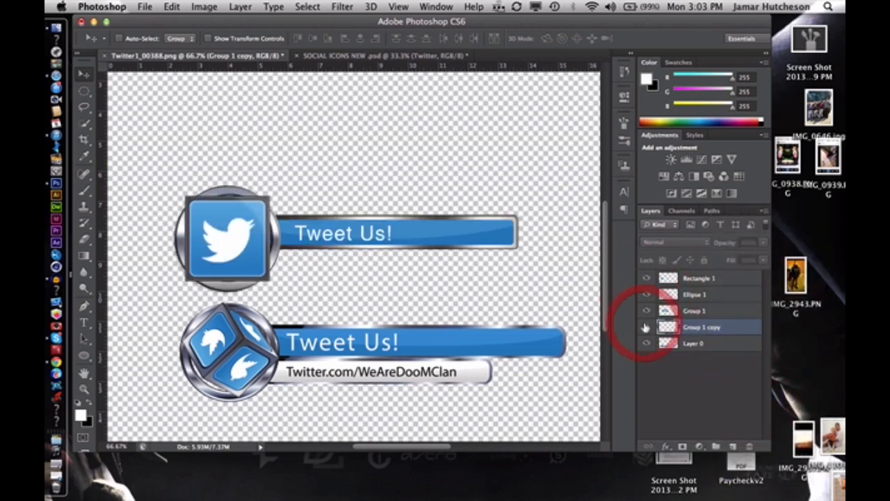
pyautogui.click(646, 327)
# Move the four banner layers, Rectangle 1 through Group 1 copy, down over the reference banner and delete the reference Layer 0
pyautogui.click(716, 342)
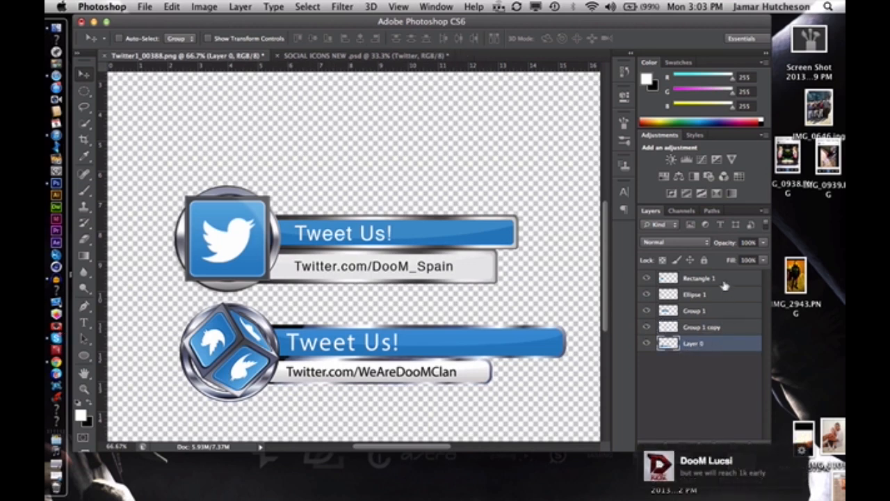
pyautogui.click(724, 280)
pyautogui.keyDown('shift'); pyautogui.click(727, 327); pyautogui.keyUp('shift')
pyautogui.moveTo(230, 239); pyautogui.dragTo(231, 351)
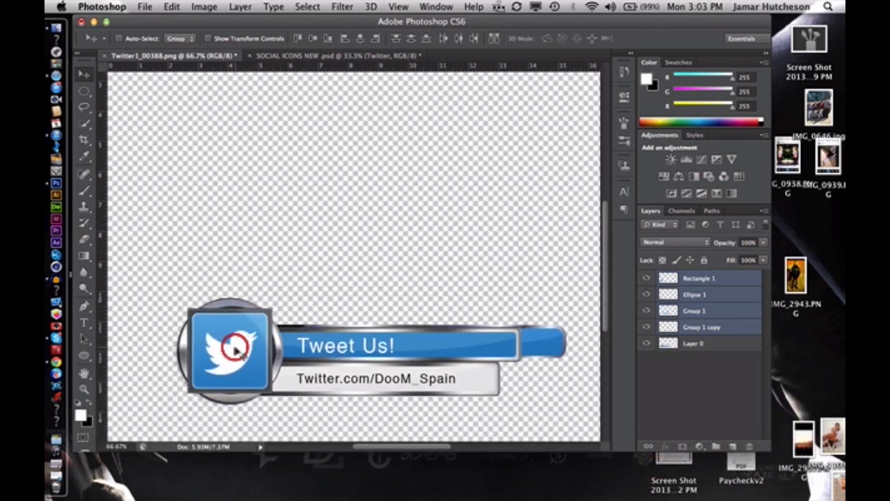
pyautogui.click(724, 343)
pyautogui.press('BackSpace')
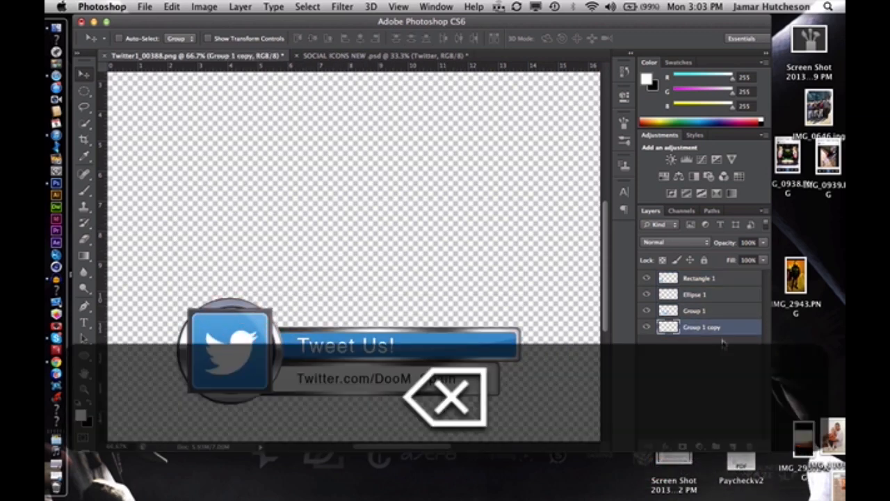
# Export the banner for web as a transparent PNG-24 named Twitter.png in the Documents folder
pyautogui.press('super+minus')
pyautogui.press('super+minus')
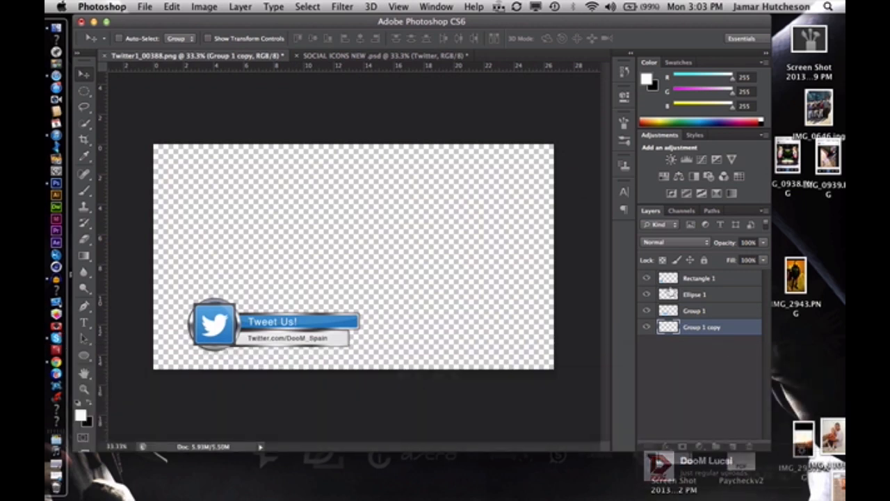
pyautogui.click(145, 6)
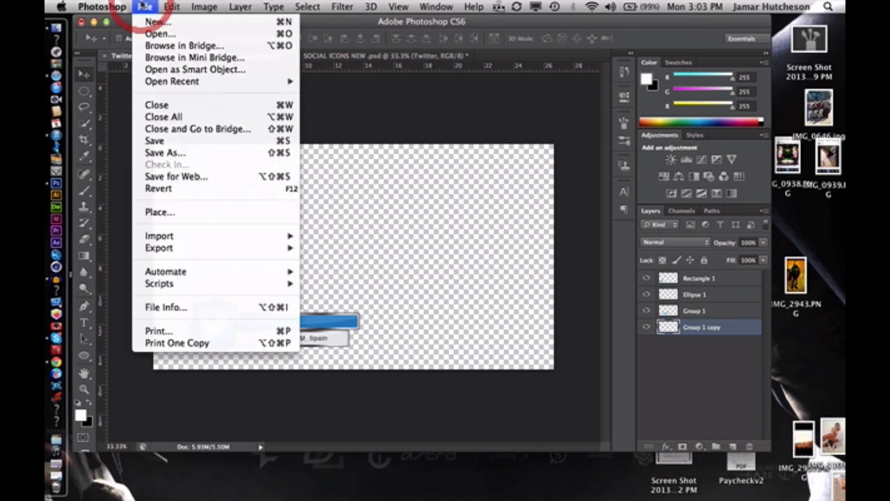
pyautogui.click(197, 177)
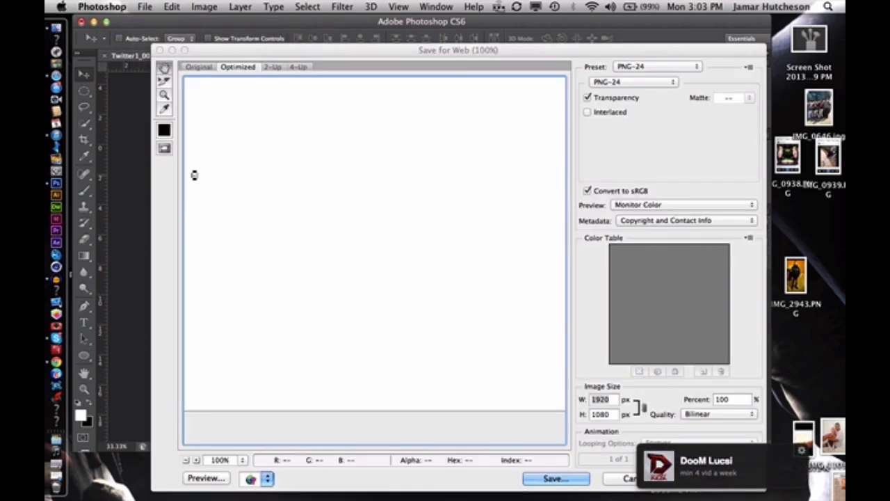
pyautogui.click(553, 479)
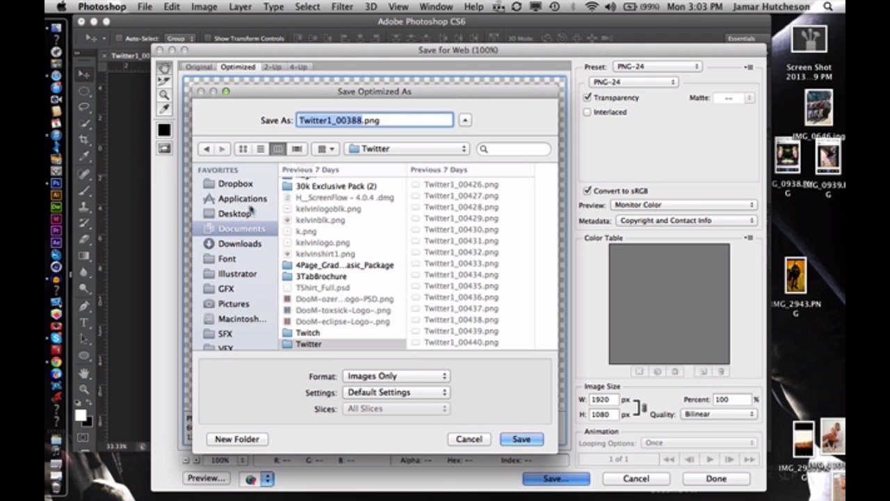
pyautogui.click(235, 213)
pyautogui.click(236, 228)
pyautogui.write('T')
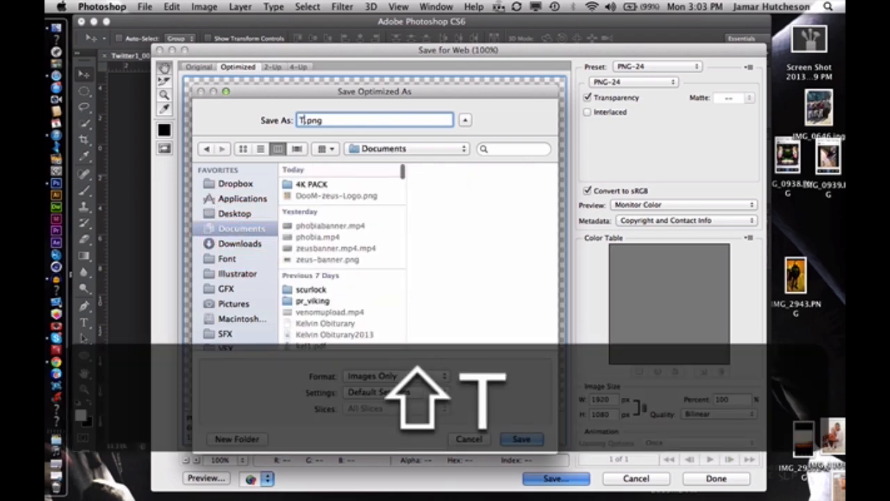
pyautogui.write('witter')
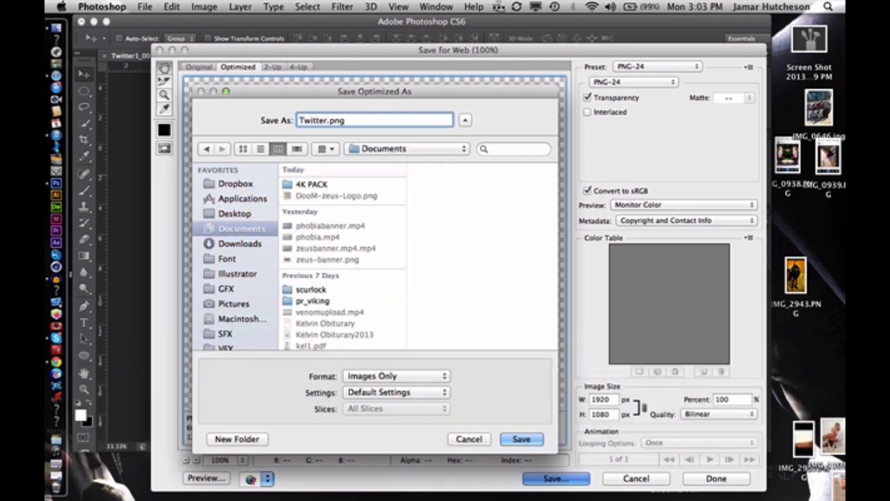
pyautogui.press('Return')
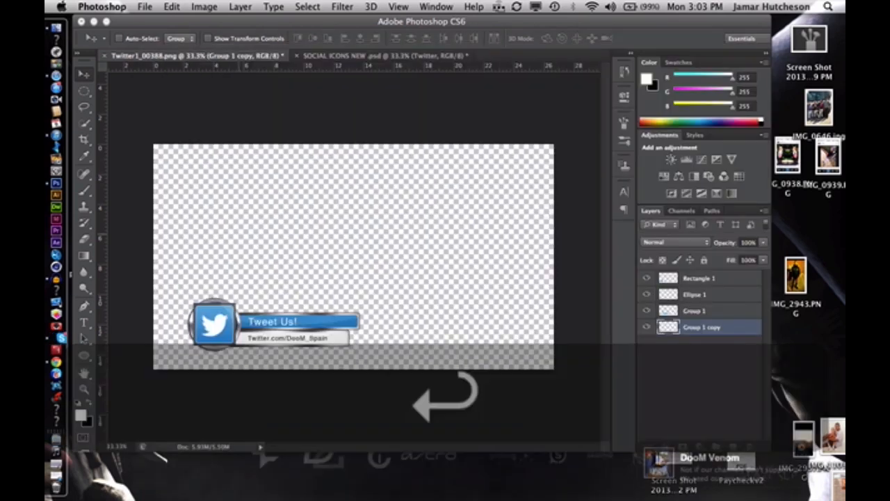
# Save the layered document as Twitter-Overlay.psd in the Documents folder with Maximize Compatibility on
pyautogui.click(146, 6)
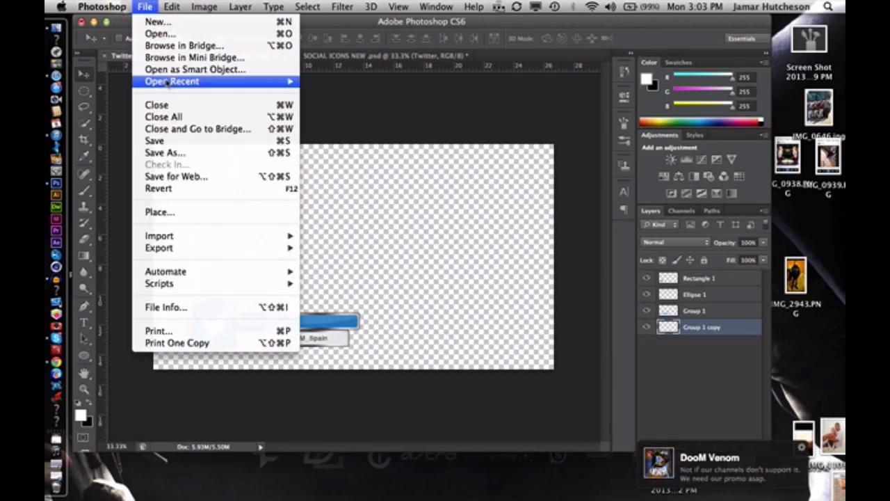
pyautogui.click(178, 153)
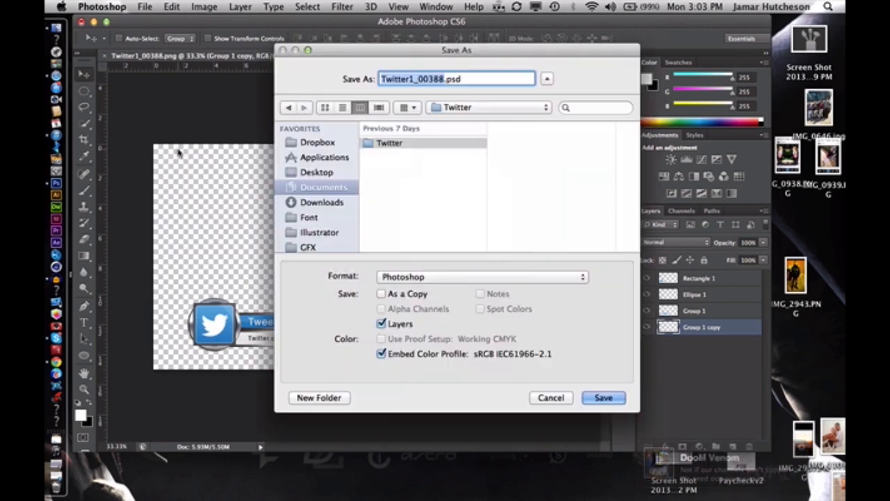
pyautogui.write('Twitter')
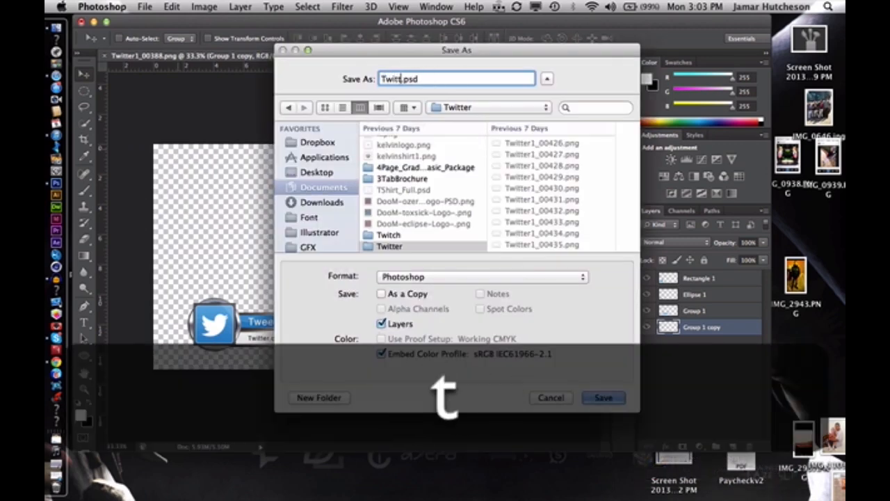
pyautogui.write('-Overl')
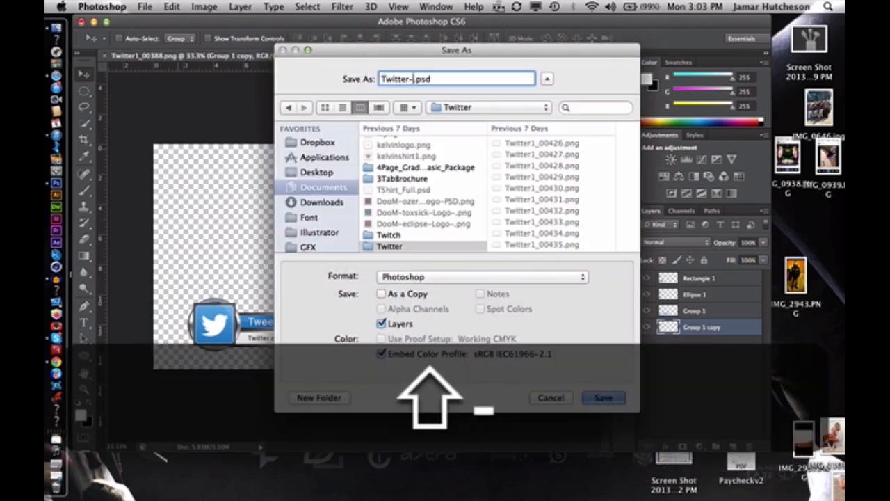
pyautogui.write('ay')
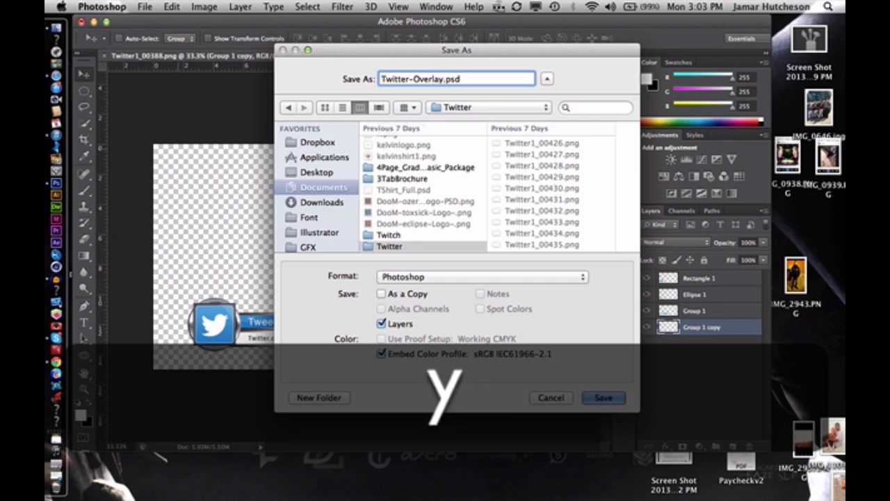
pyautogui.click(335, 191)
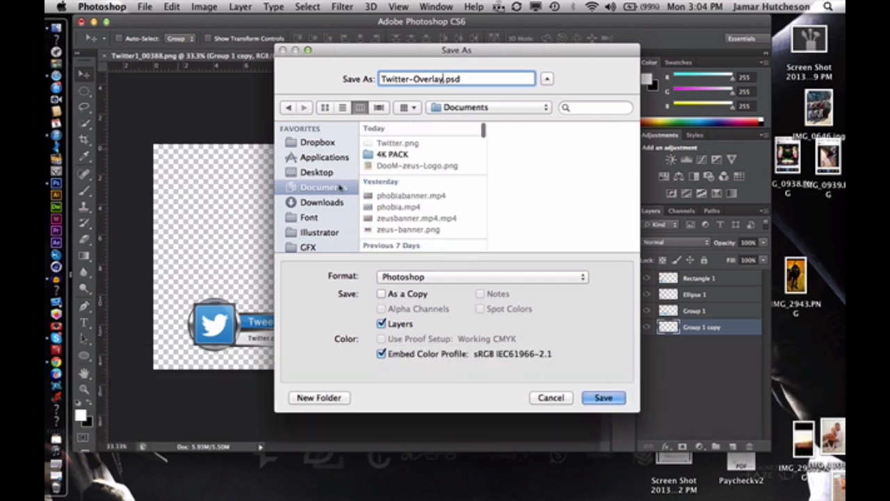
pyautogui.press('Return')
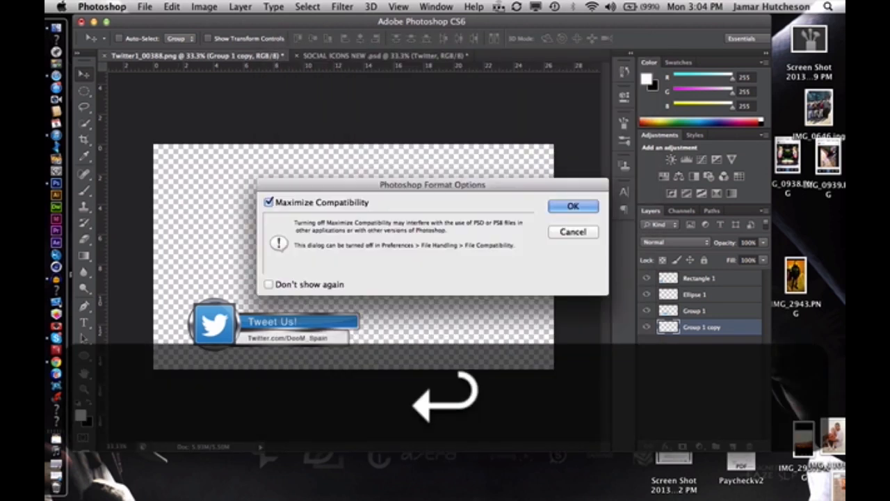
pyautogui.press('Return')
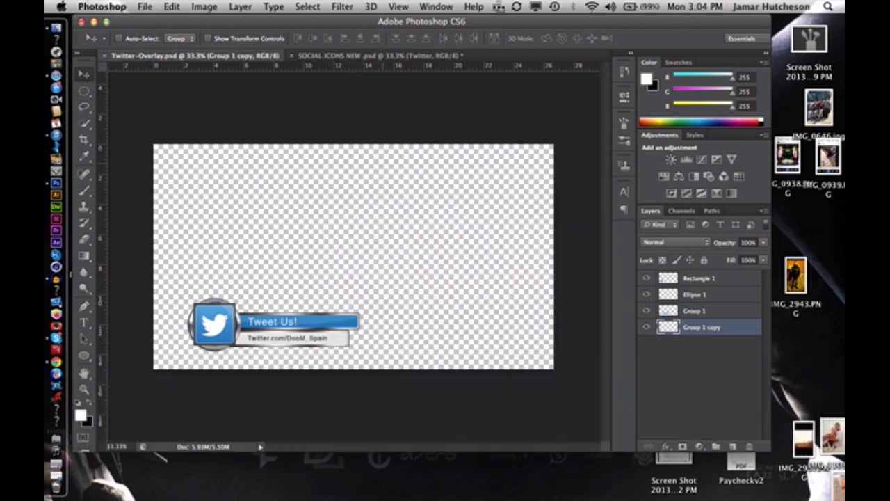
# Minimize the Photoshop window and launch After Effects
pyautogui.click(93, 22)
pyautogui.click(252, 355)
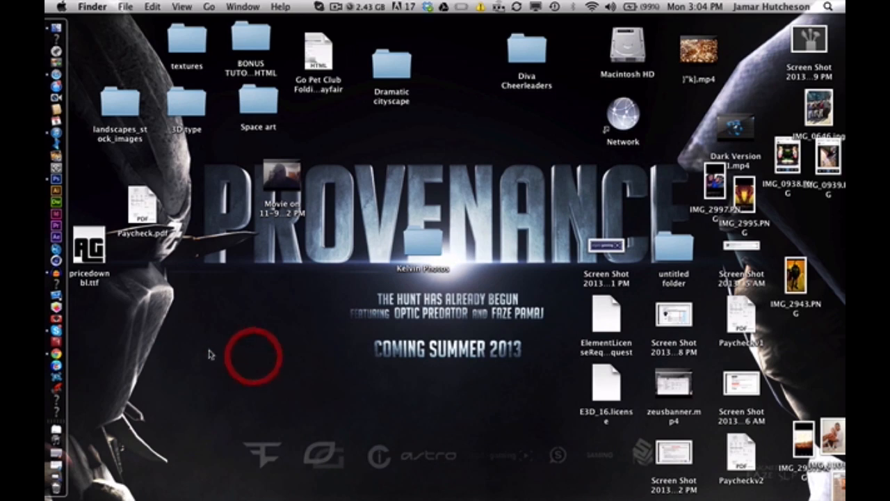
pyautogui.click(69, 237)
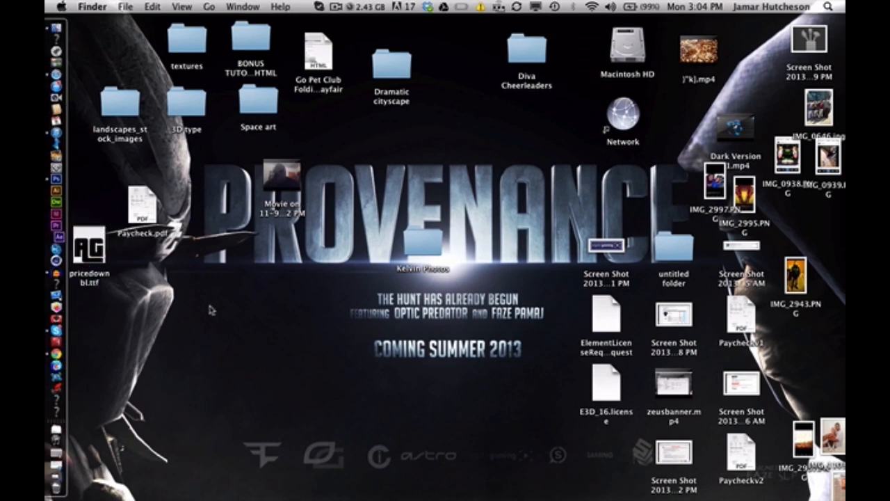